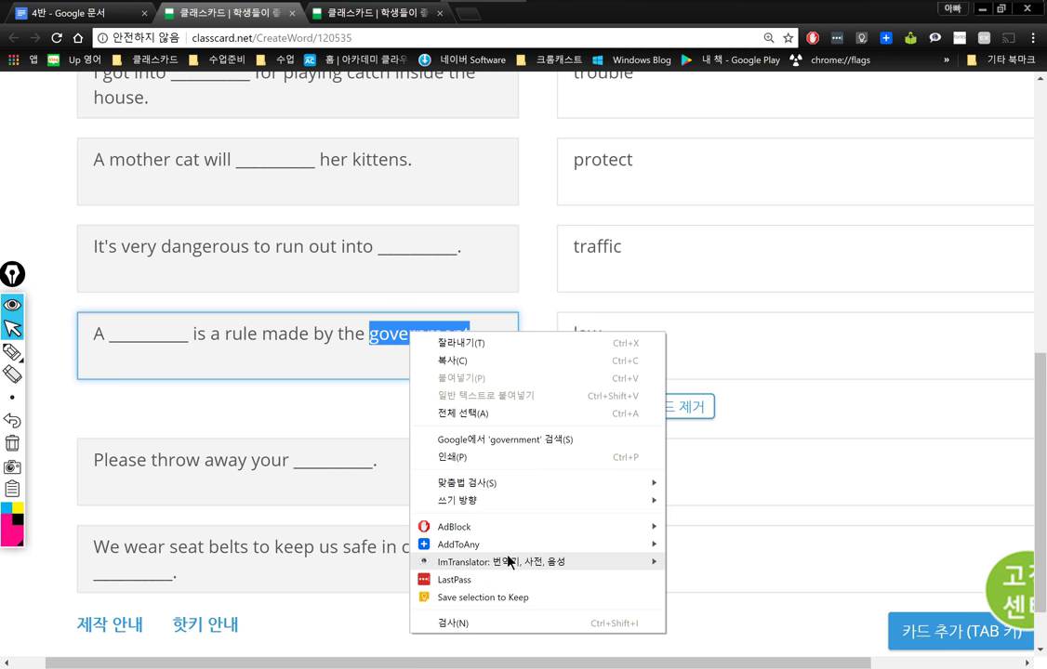
# Step: Look up "government" in the ImTranslator dictionary and play the pronunciations of the word and its Korean meanings
pyautogui.click(723, 561)
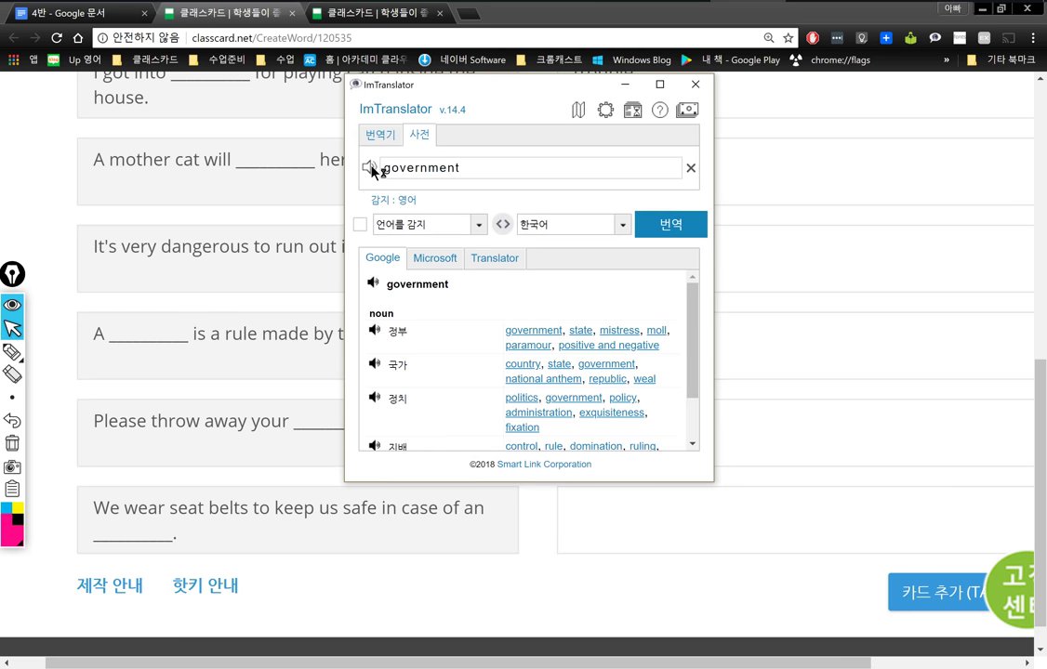
pyautogui.click(369, 168)
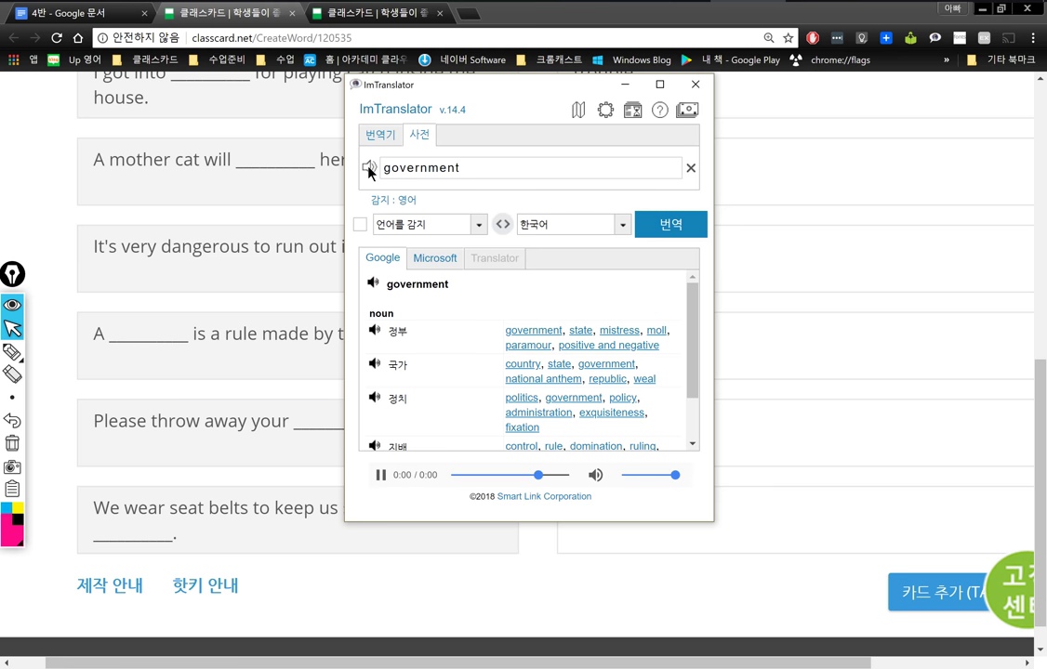
pyautogui.click(372, 284)
pyautogui.click(375, 332)
pyautogui.click(374, 364)
pyautogui.click(374, 366)
pyautogui.scroll(-2, 427, 398)
pyautogui.click(376, 387)
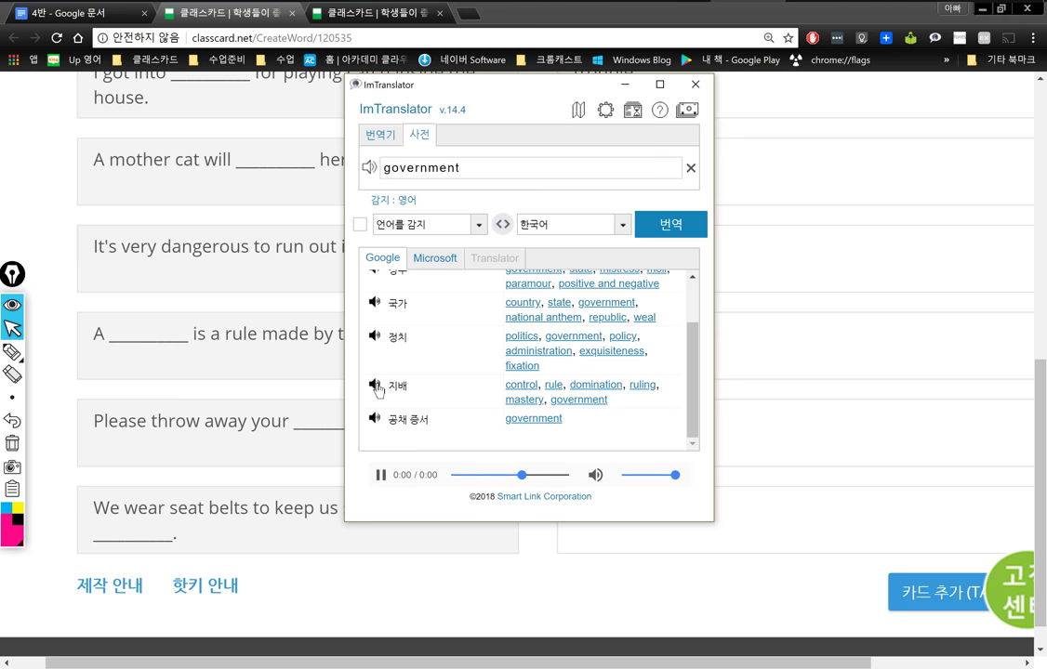
pyautogui.click(374, 420)
pyautogui.scroll(2, 445, 398)
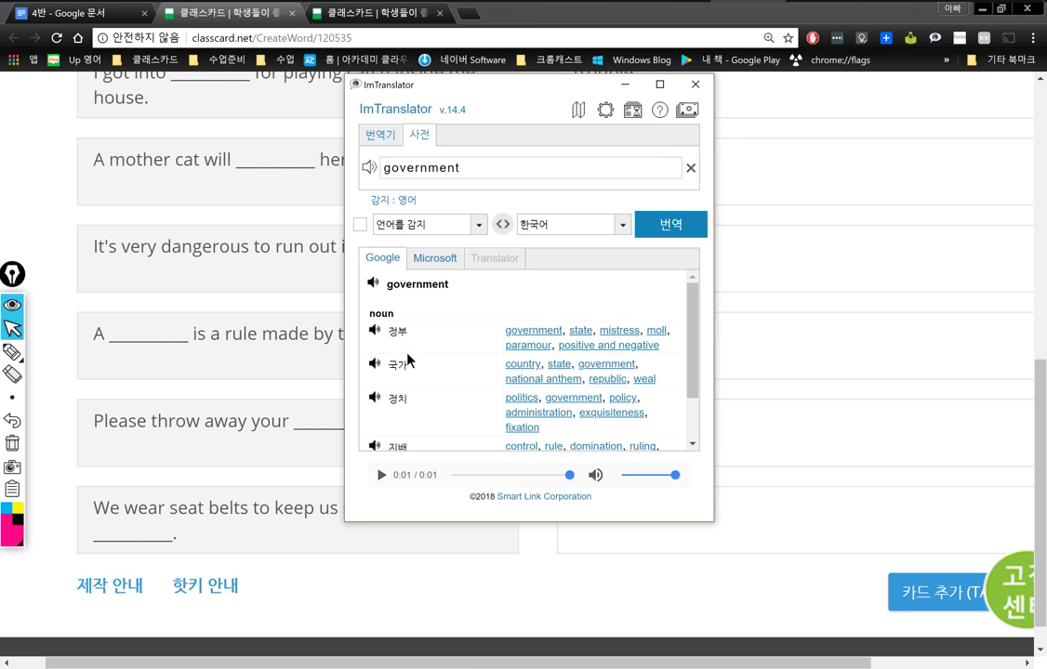
pyautogui.click(372, 285)
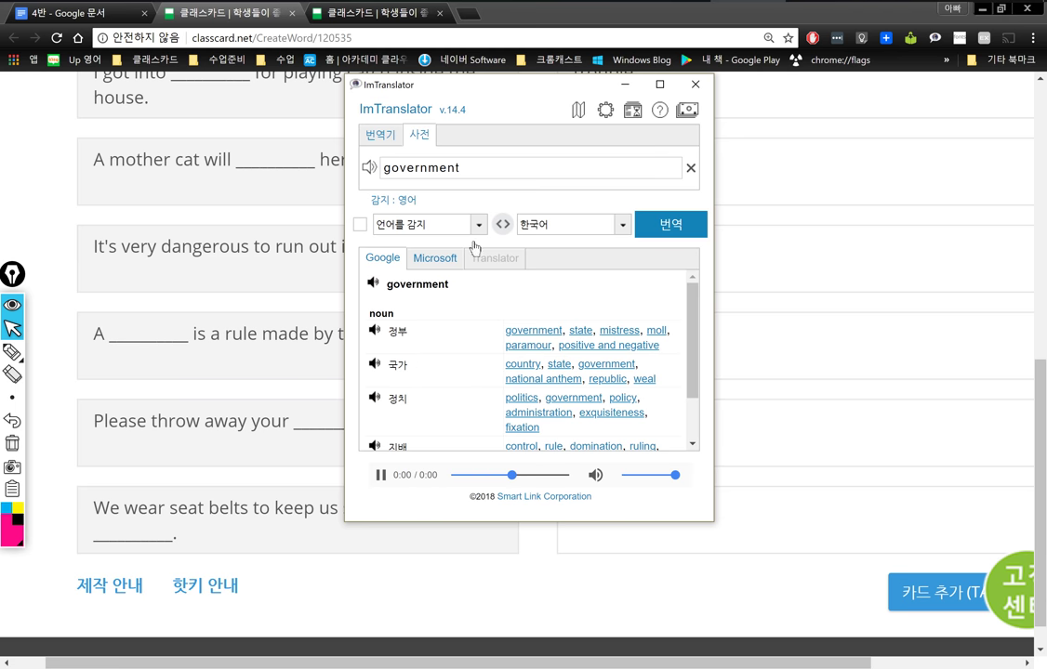
pyautogui.click(697, 86)
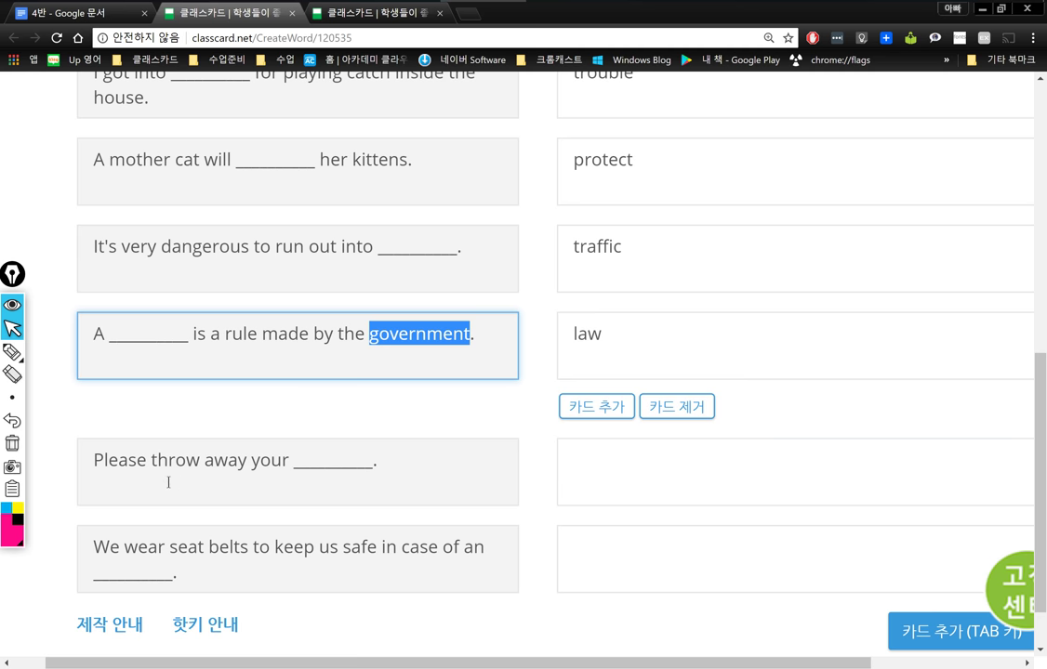
# Step: Enter "trash" as the answer to the "Please throw away your" card and "accident" for the seat belts card
pyautogui.click(602, 468)
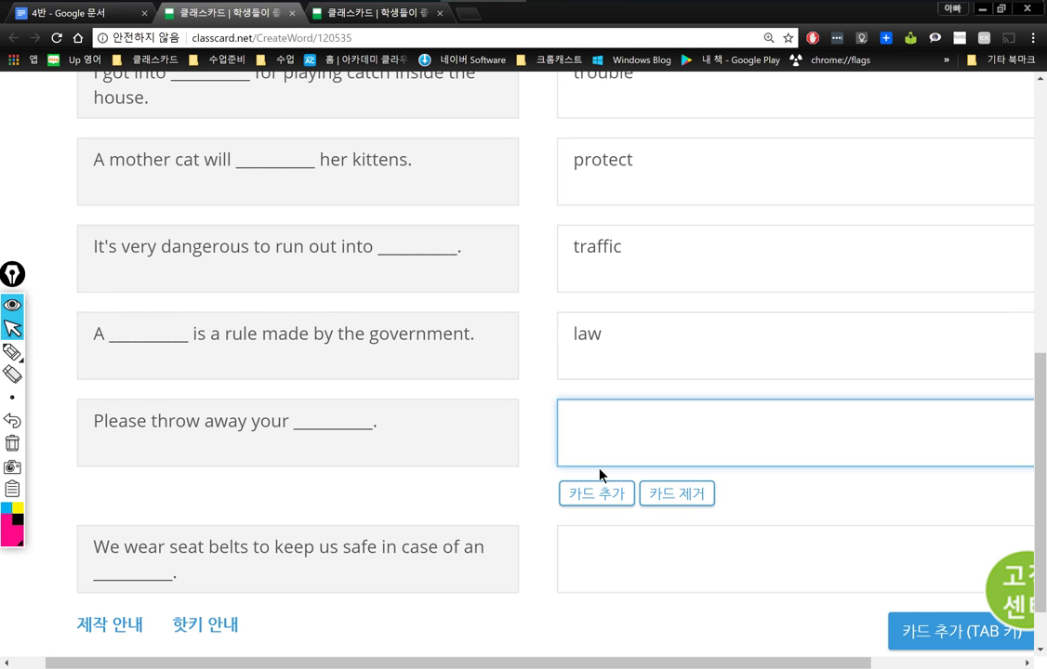
pyautogui.write('trash')
pyautogui.press('Tab')
pyautogui.press('Tab')
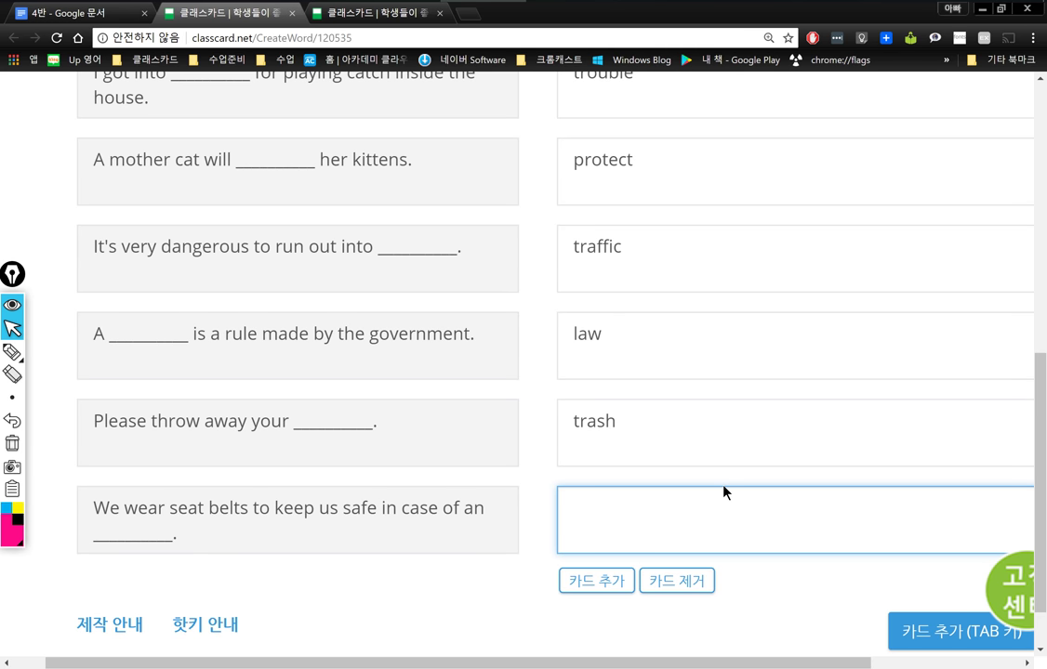
pyautogui.write('accident')
# Step: Save the "Close Sentences - Laws for Kids (Level G)" set and finish set creation
pyautogui.scroll(15, 756, 433)
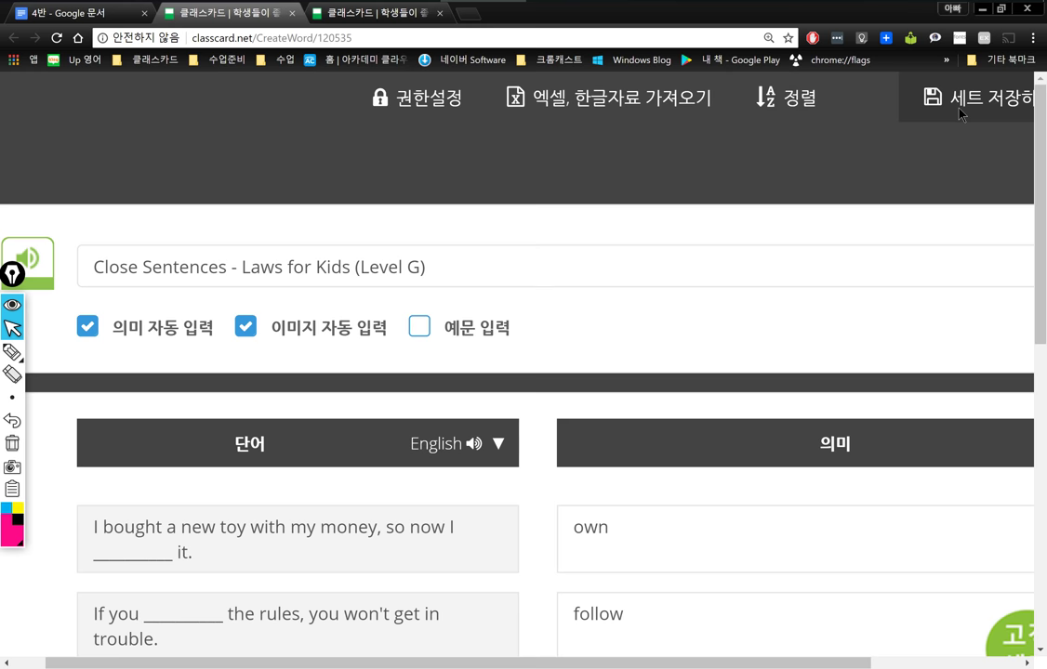
pyautogui.click(961, 113)
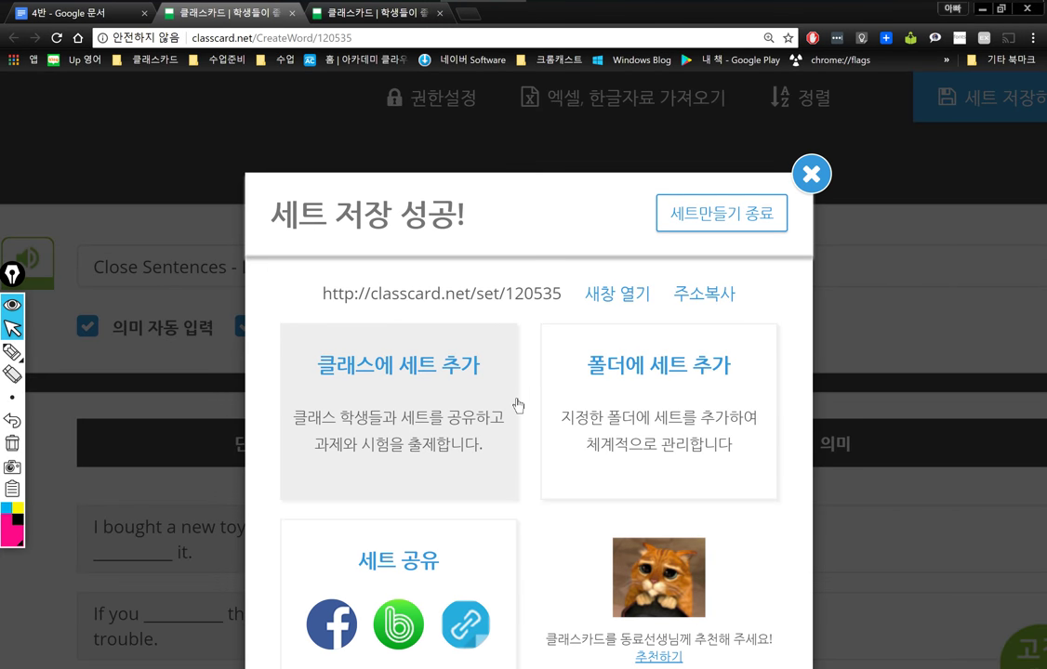
pyautogui.click(741, 225)
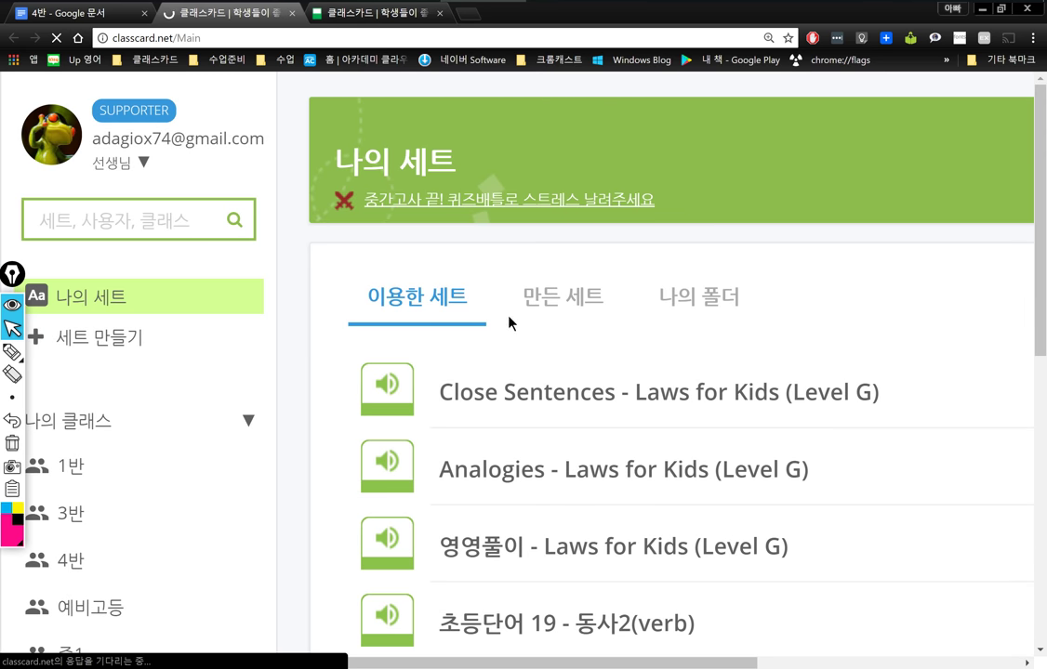
# Step: Return to the 4반 lesson document and open the Classcard set linked from "영영풀이 맞히기 수업"
pyautogui.click(368, 14)
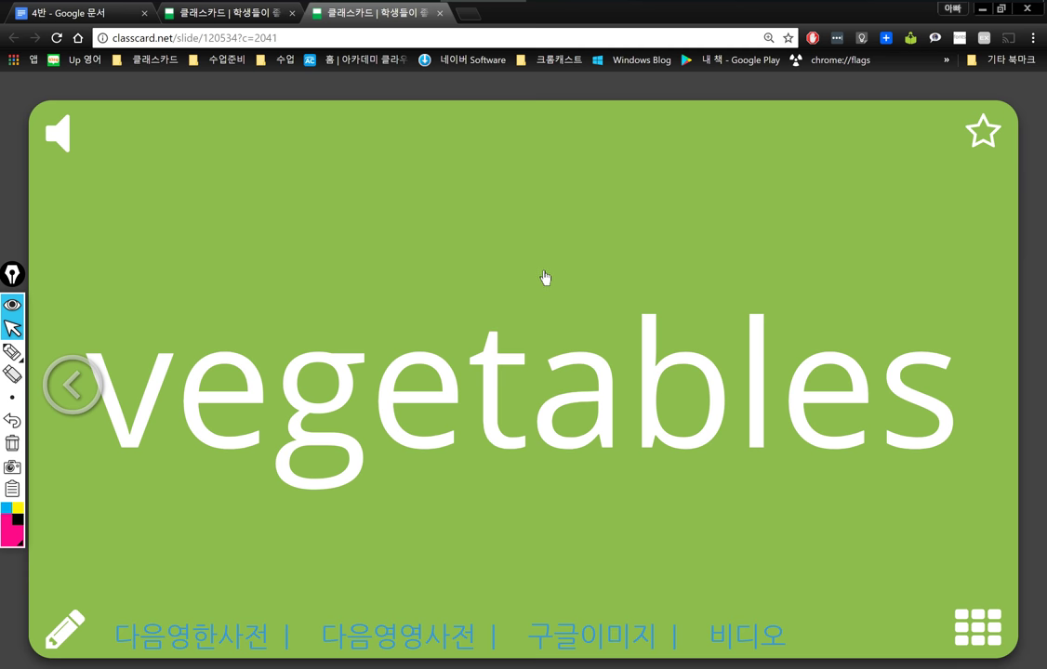
pyautogui.click(223, 59)
pyautogui.moveTo(277, 63)
pyautogui.click(65, 13)
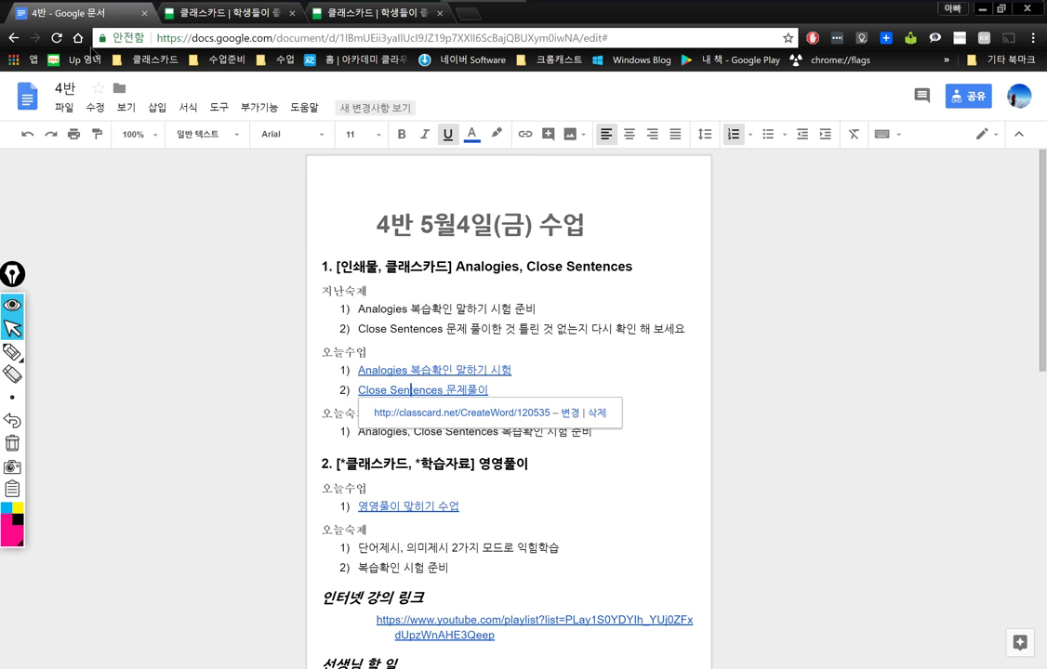
pyautogui.click(410, 507)
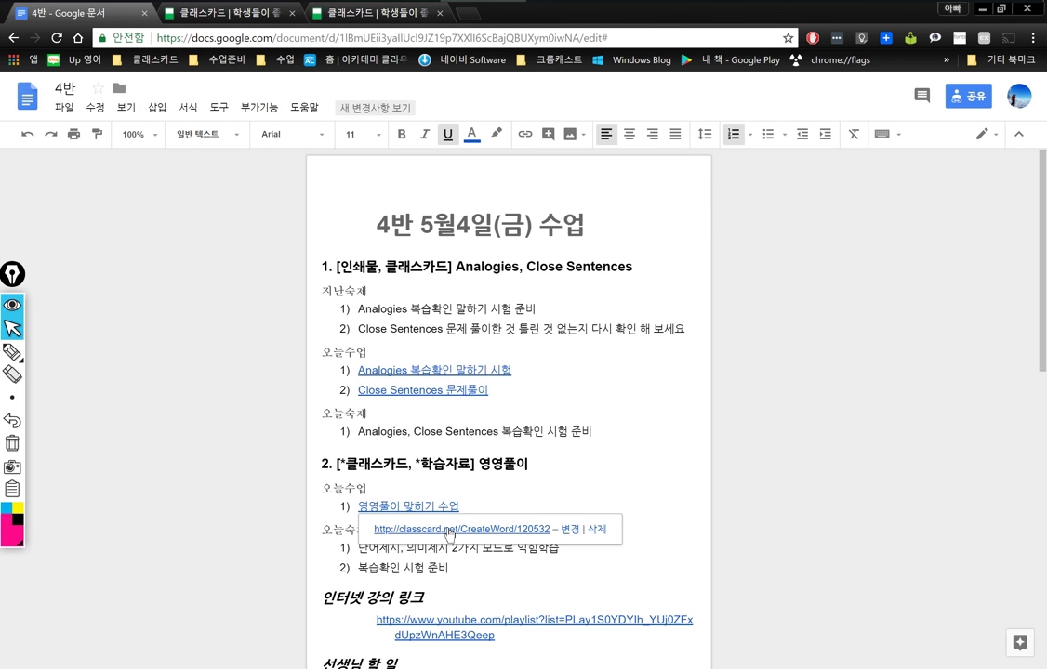
pyautogui.click(452, 531)
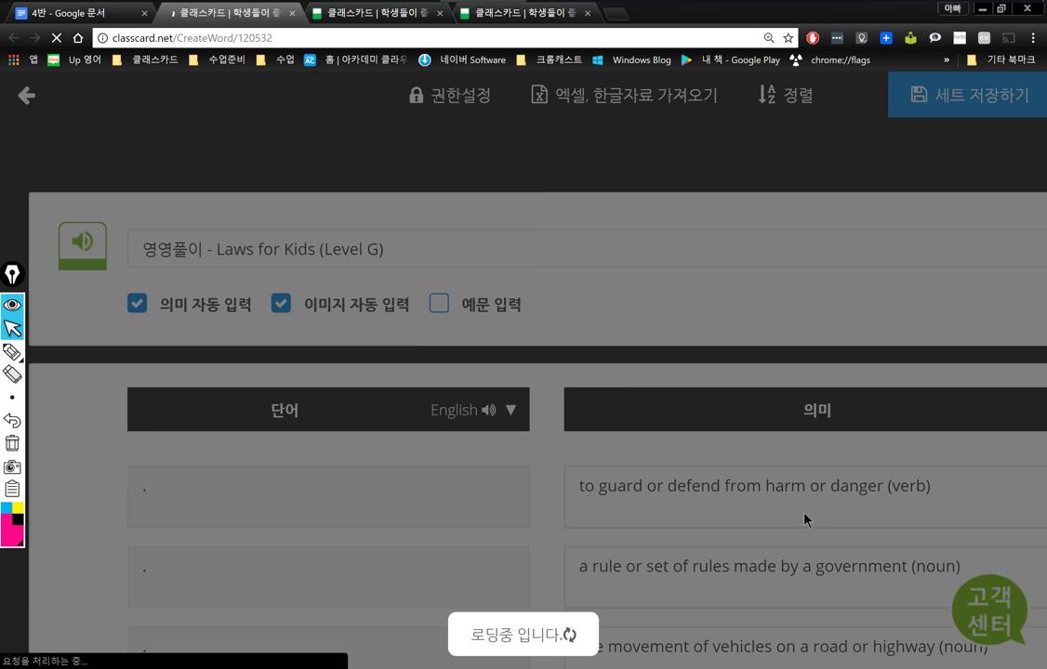
# Step: Enter "own" as the word for the definition "to have as one's property (verb)"
pyautogui.scroll(-15, 798, 500)
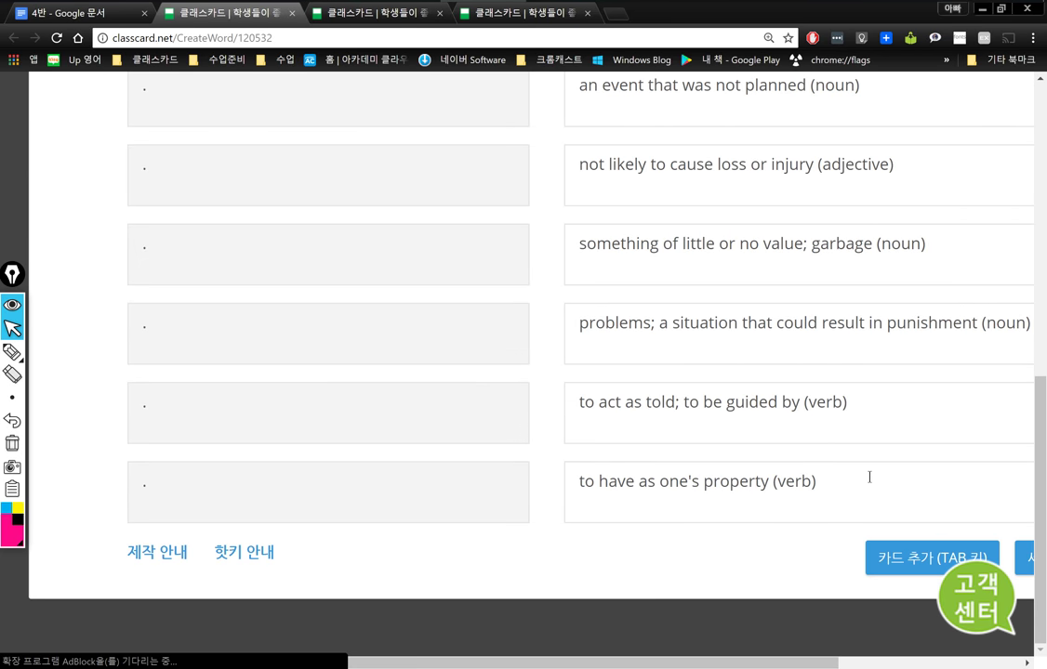
pyautogui.tripleClick(570, 491)
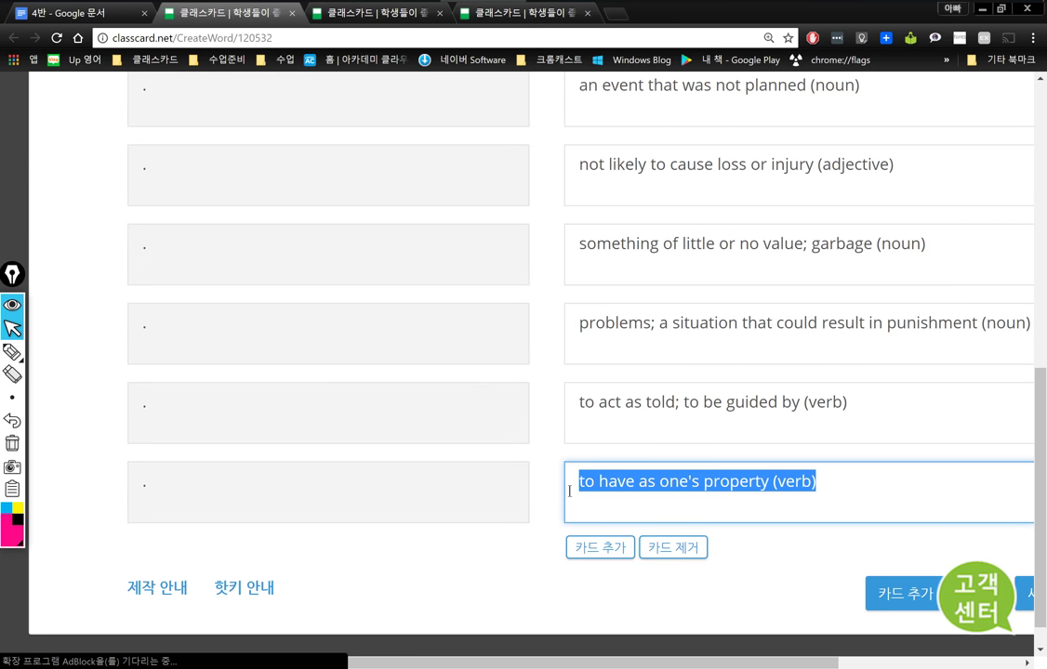
pyautogui.click(655, 509)
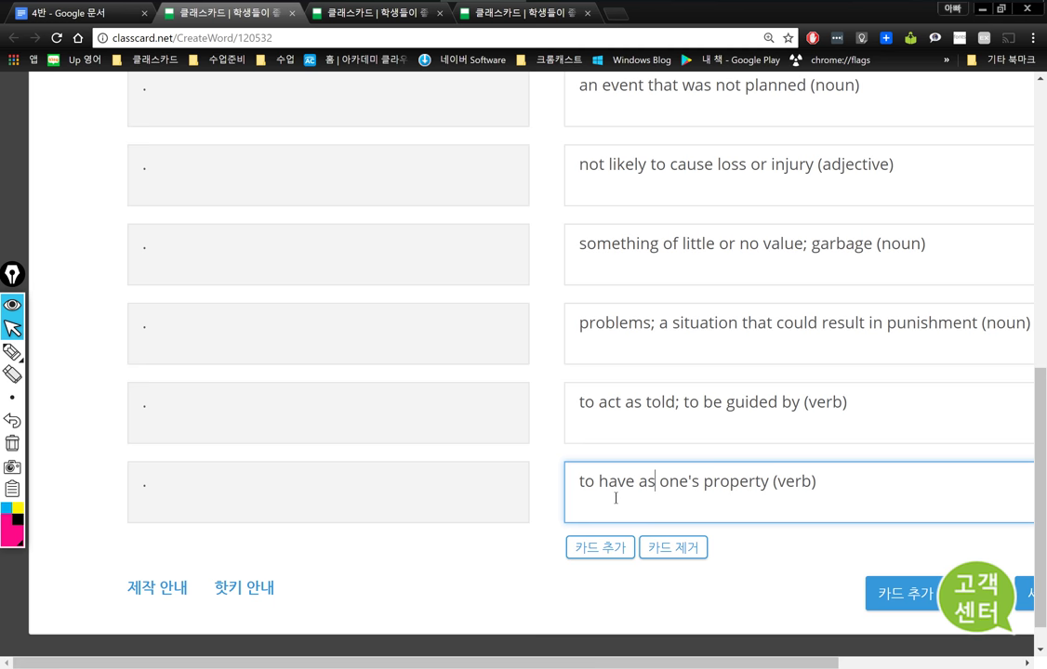
pyautogui.click(294, 482)
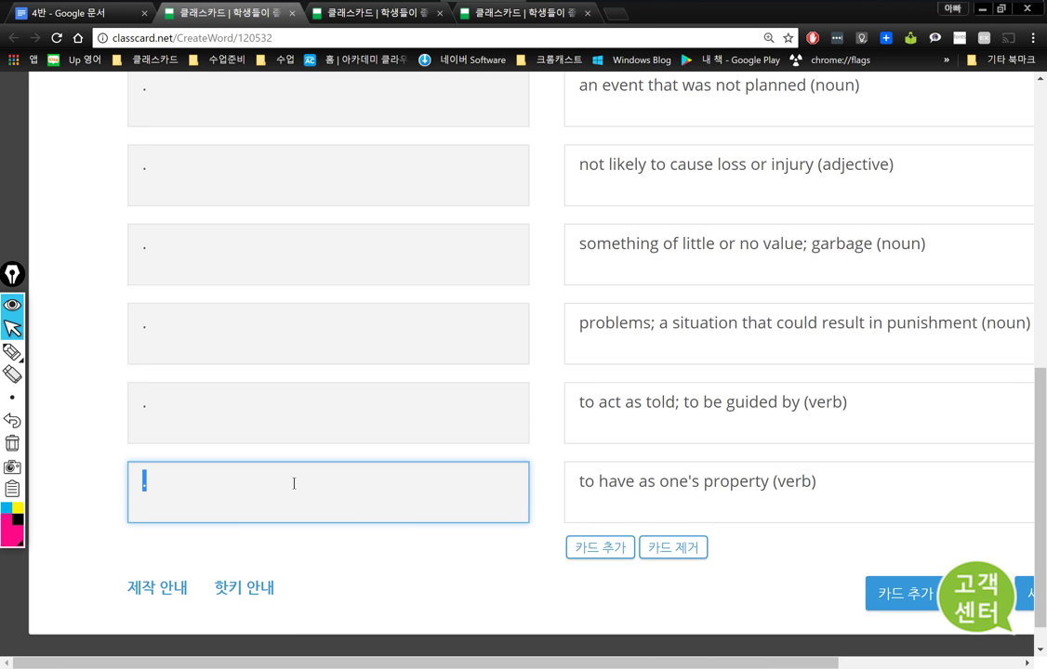
pyautogui.write('own')
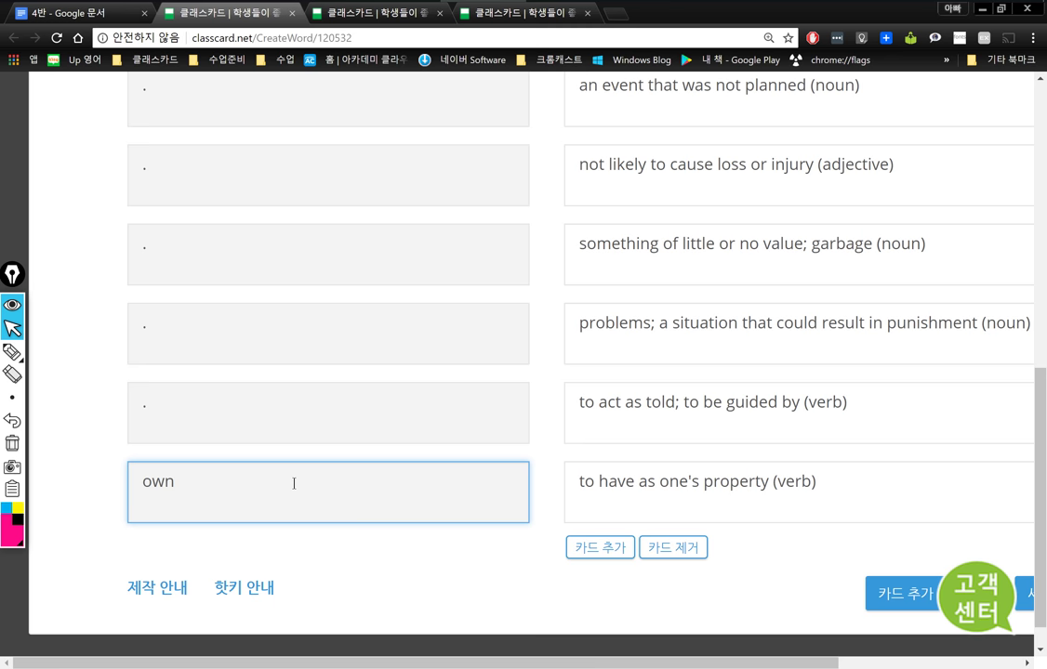
# Step: Enter "follow" as the word for the definition "to act as told; to be guided by (verb)"
pyautogui.hotkey('shift', 'Tab')
pyautogui.hotkey('shift', 'Tab')
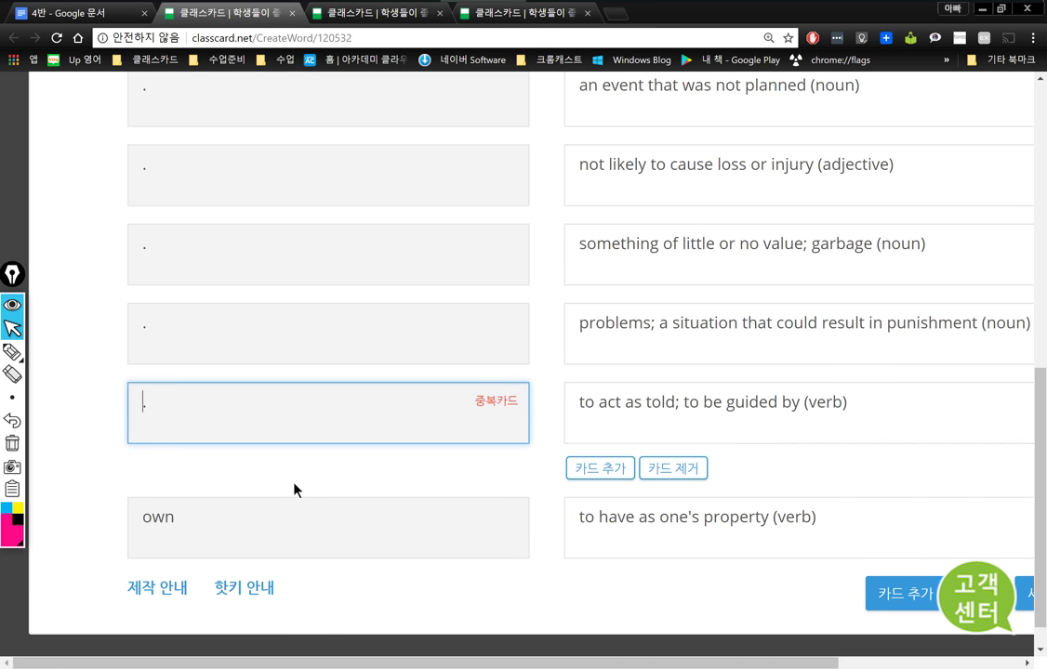
pyautogui.hotkey('shift', 'Tab')
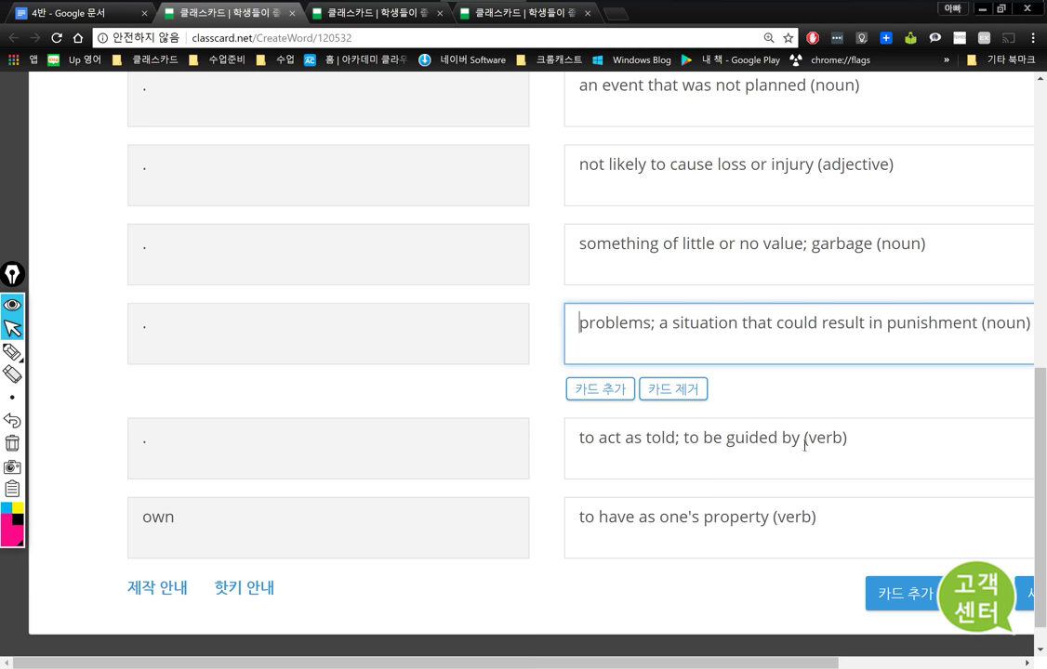
pyautogui.click(803, 437)
pyautogui.moveTo(579, 405); pyautogui.dragTo(800, 406)
pyautogui.click(689, 406)
pyautogui.click(265, 406)
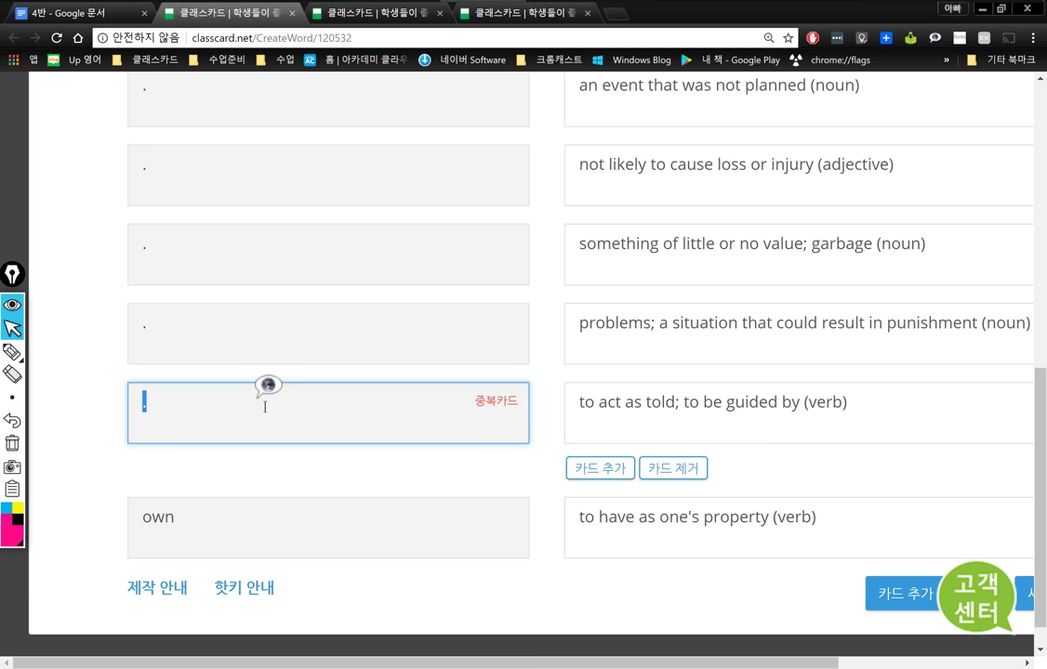
pyautogui.write('follow')
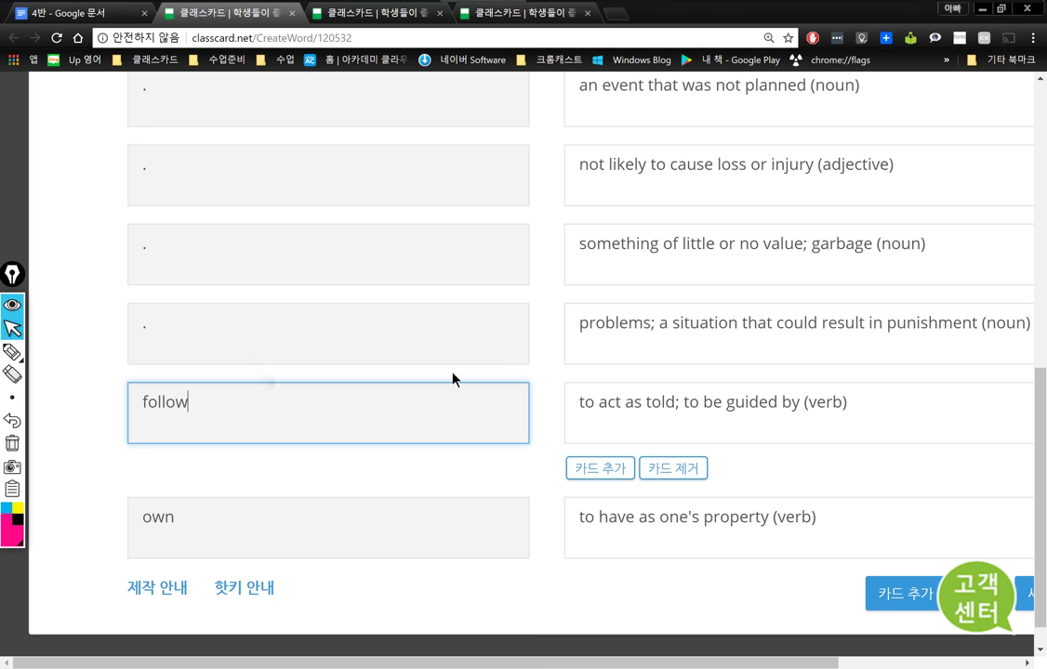
# Step: Enter "trouble" as the word for the definition "problems; a situation that could result in punishment (noun)"
pyautogui.click(715, 323)
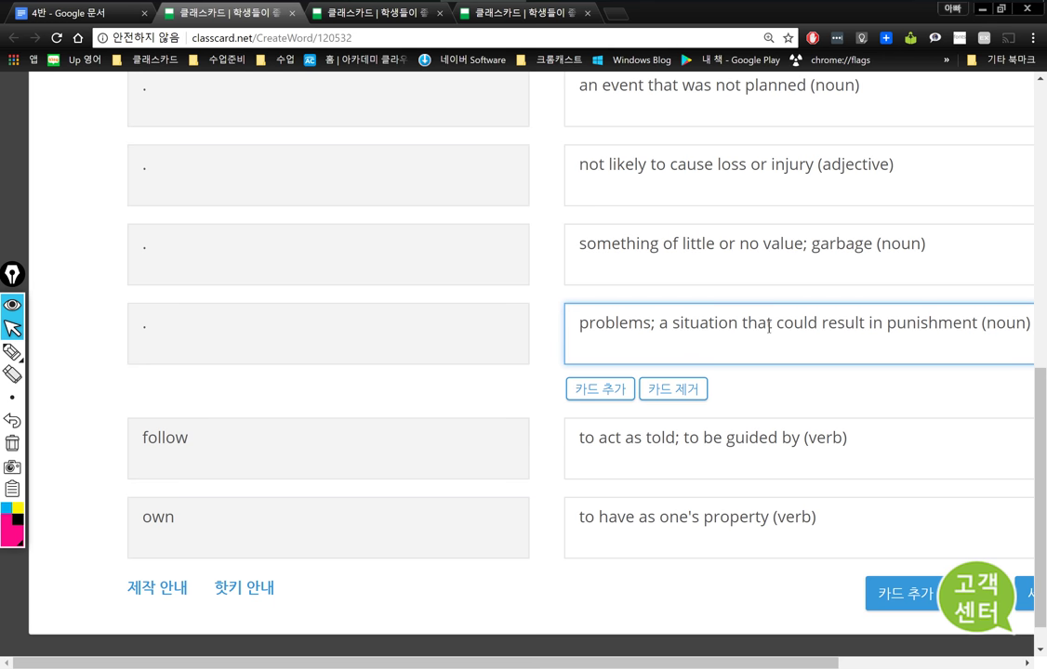
pyautogui.click(395, 316)
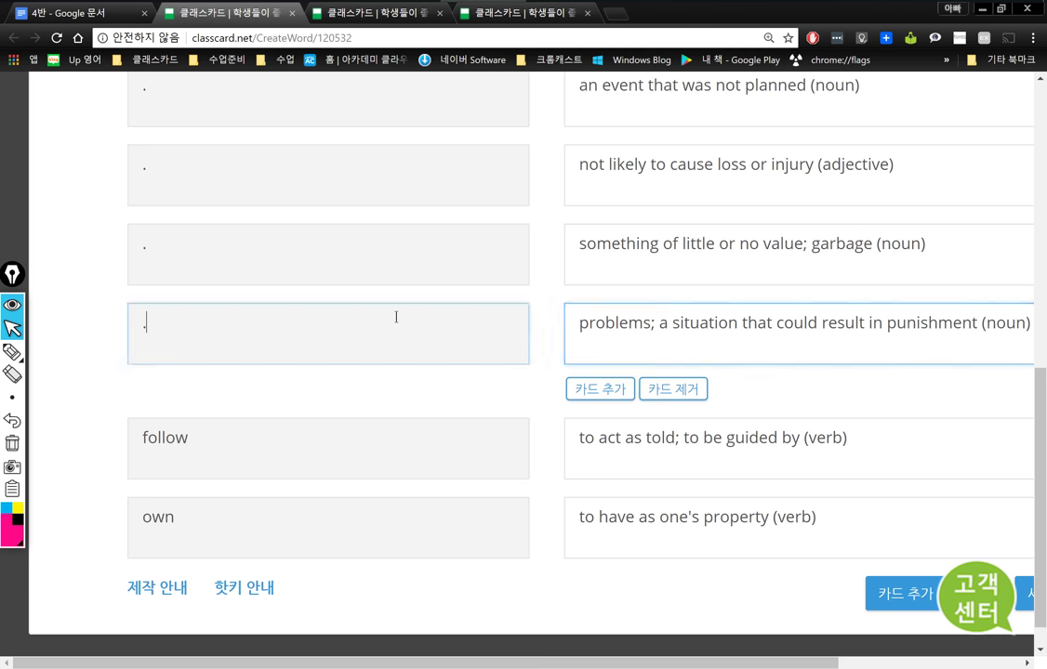
pyautogui.hotkey('ctrl', 'a')
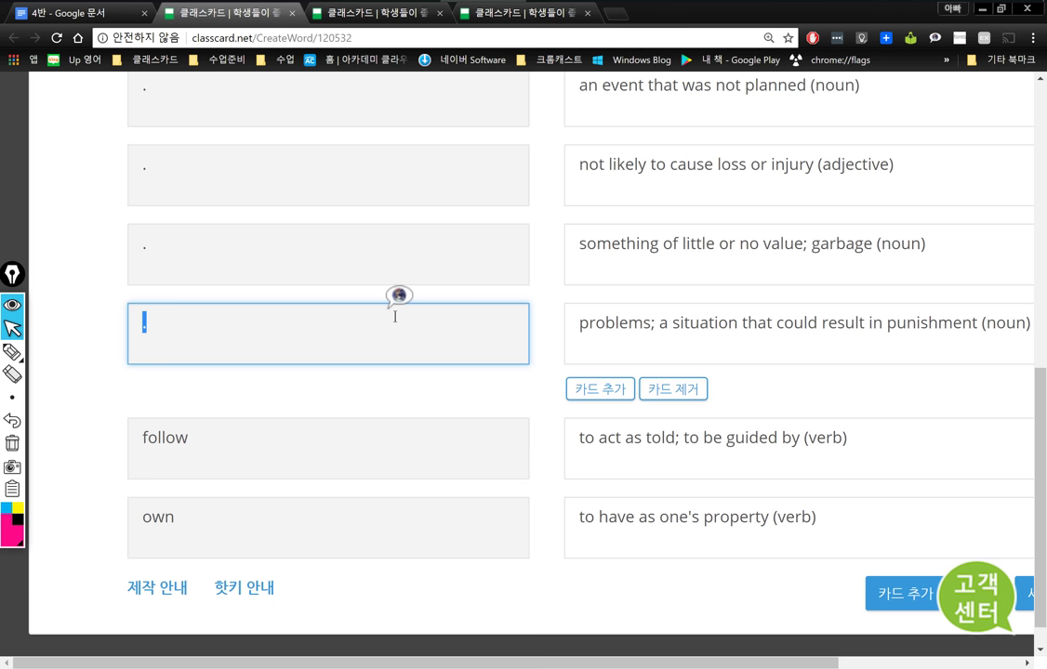
pyautogui.write('troube')
pyautogui.press('BackSpace')
pyautogui.write('le')
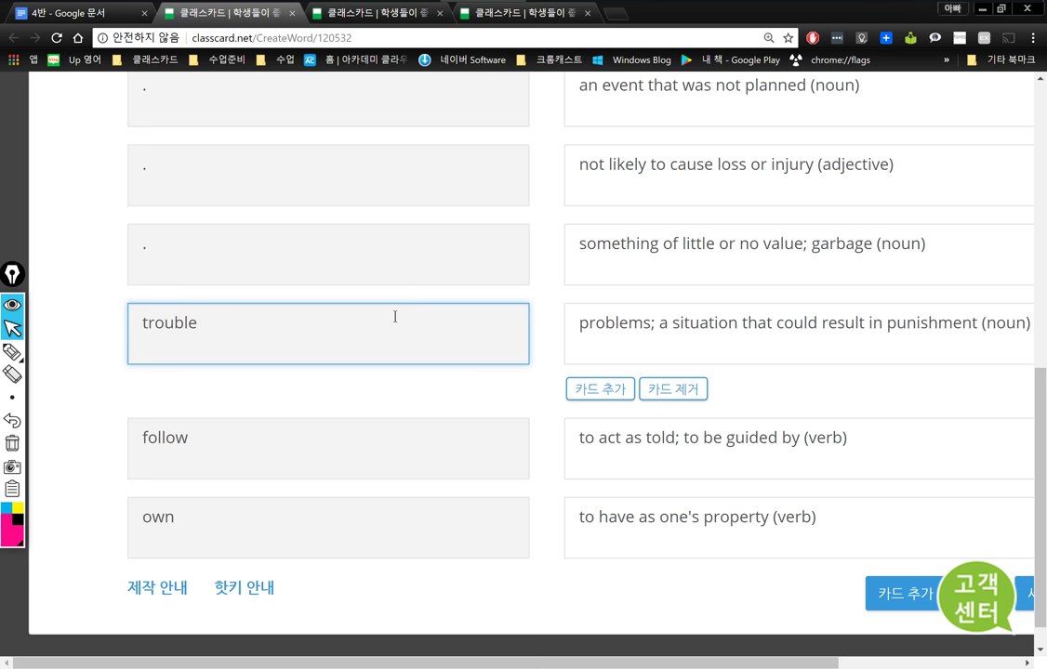
# Step: Examine the definitions "something of little or no value; garbage (noun)" and "not likely to cause loss or injury (adjective)" with their unanswered word fields
pyautogui.click(938, 246)
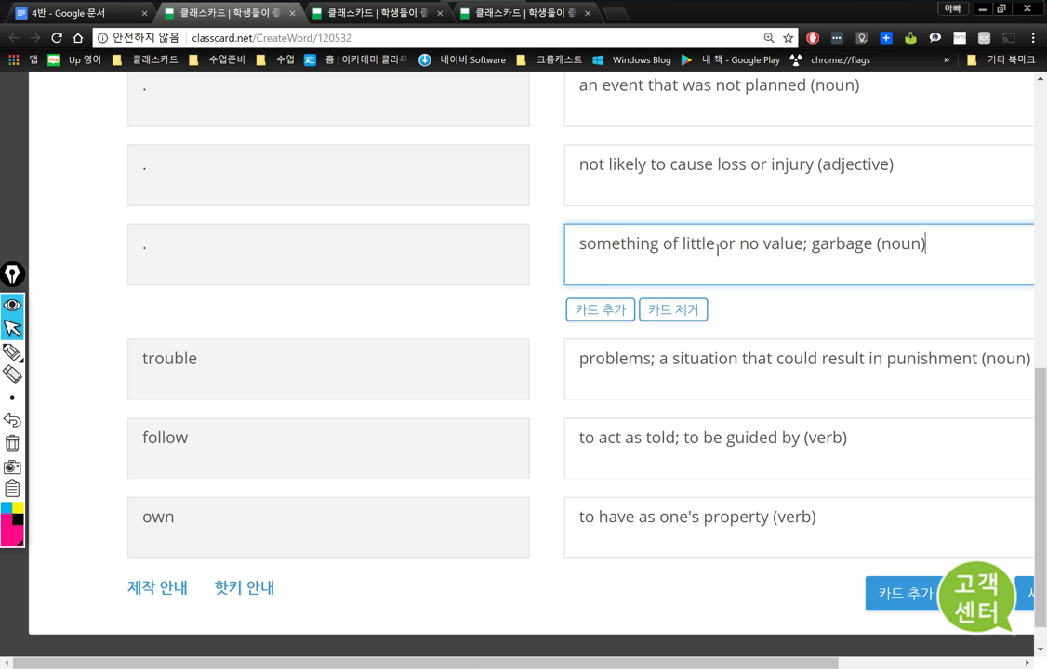
pyautogui.click(400, 259)
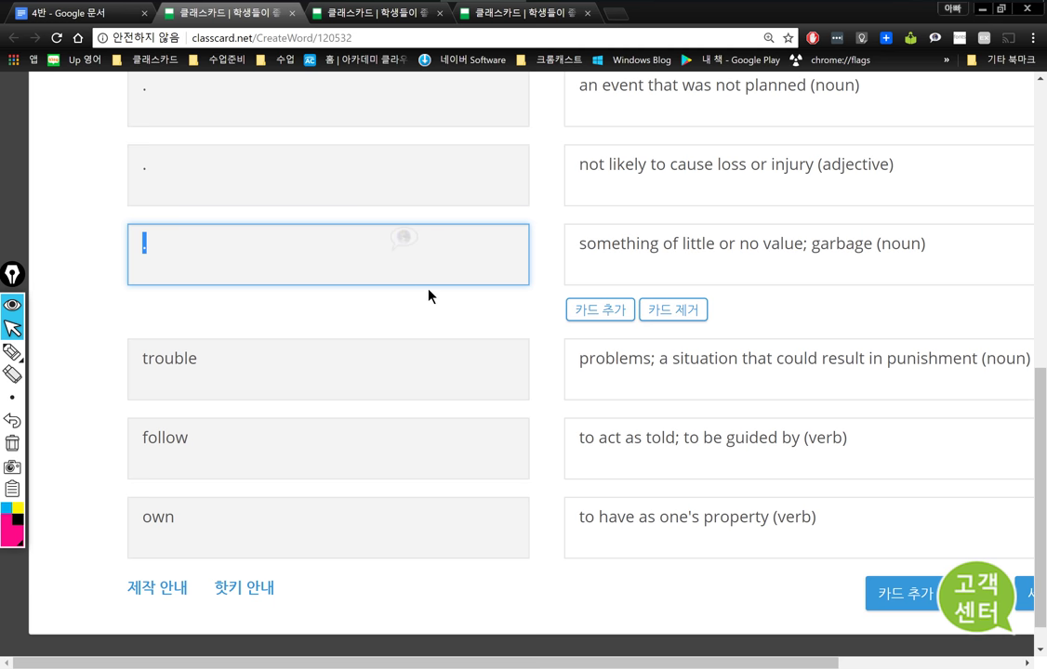
pyautogui.scroll(2, 444, 315)
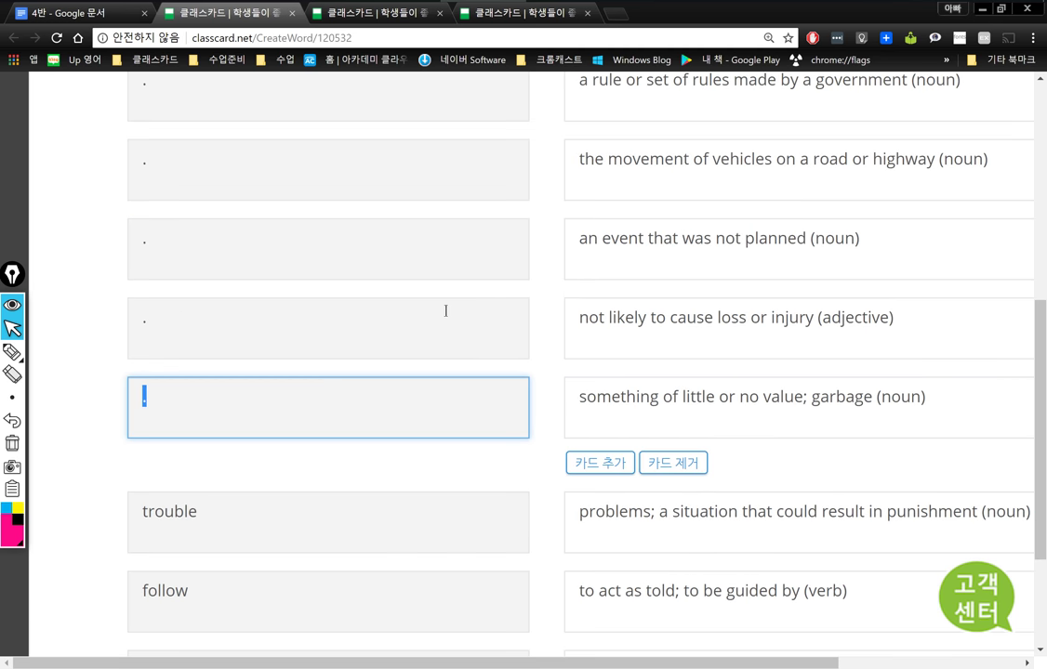
pyautogui.doubleClick(707, 316)
pyautogui.click(706, 314)
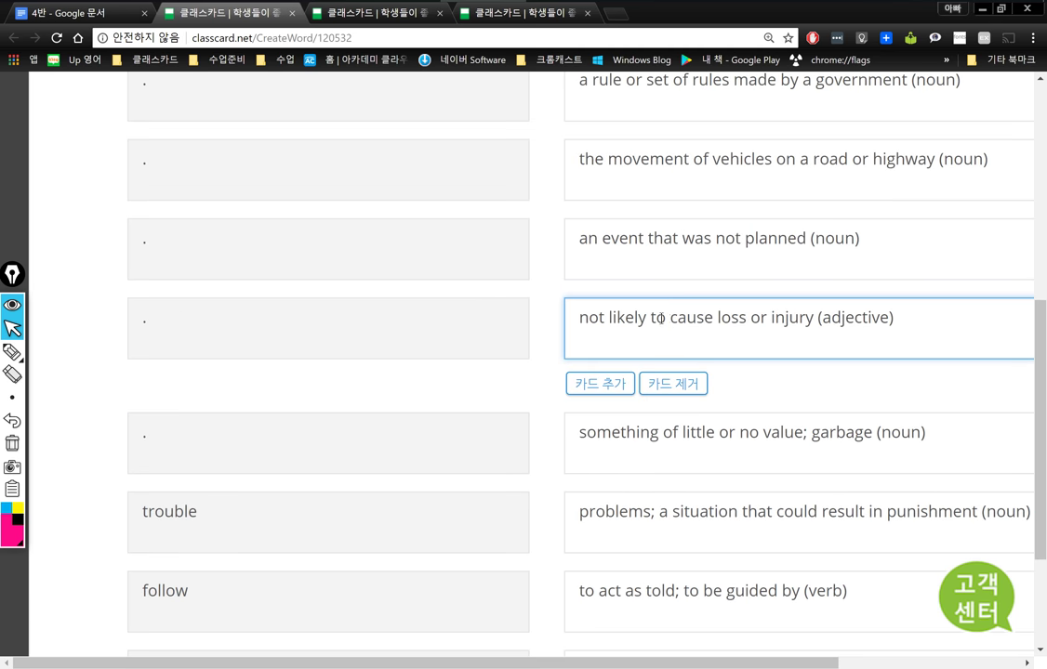
pyautogui.tripleClick(660, 318)
pyautogui.click(922, 324)
pyautogui.click(285, 330)
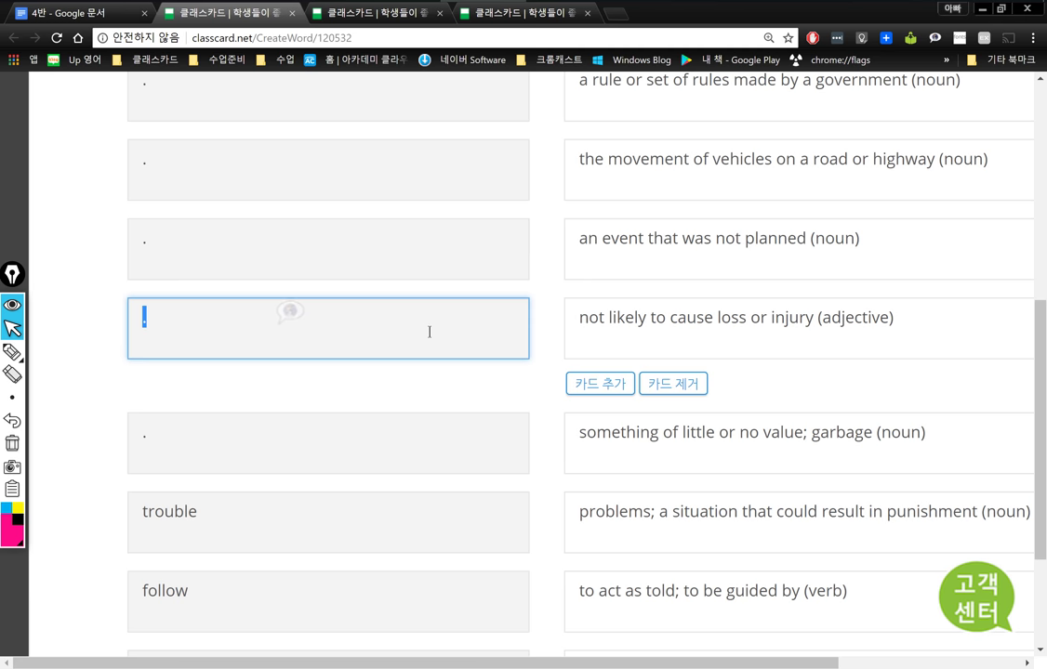
# Step: Enter "accident" as the word for the definition "an event that was not planned (noun)"
pyautogui.click(682, 238)
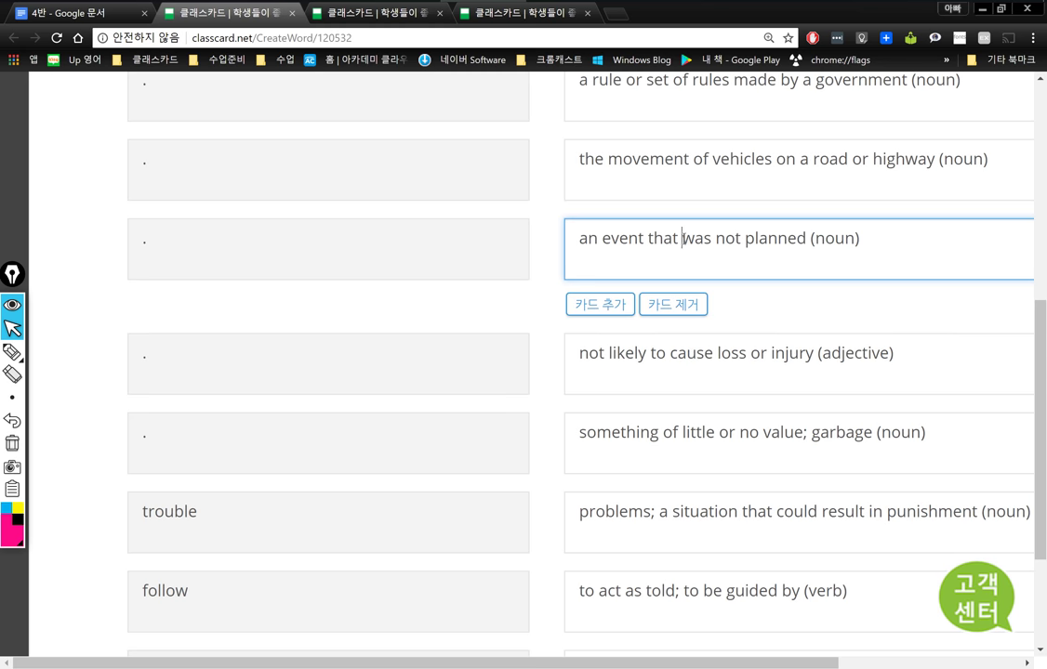
pyautogui.tripleClick(681, 238)
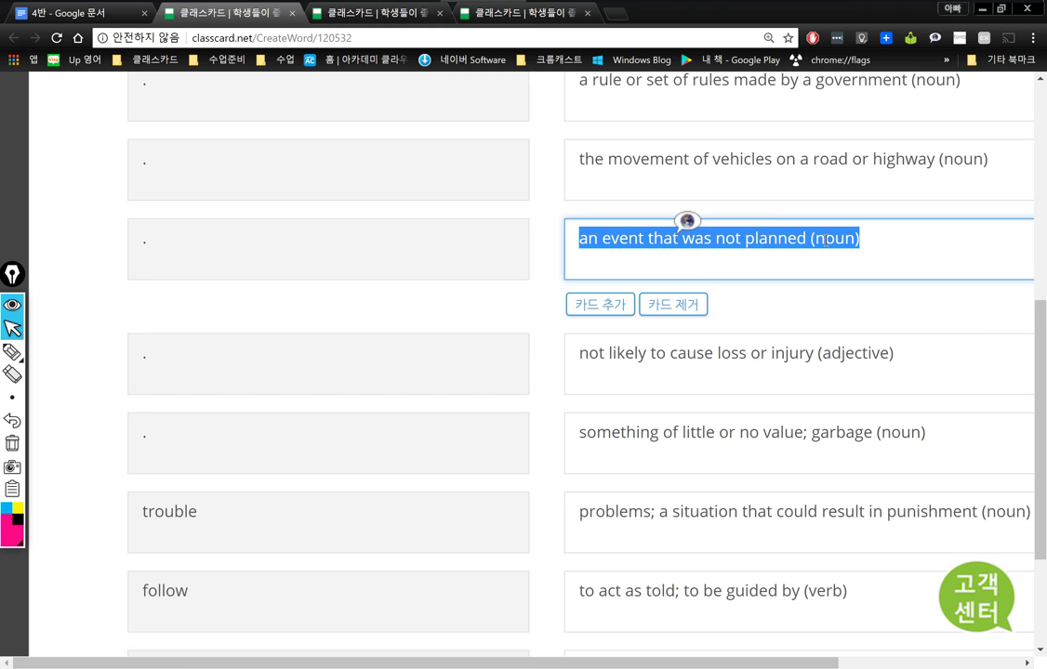
pyautogui.click(795, 239)
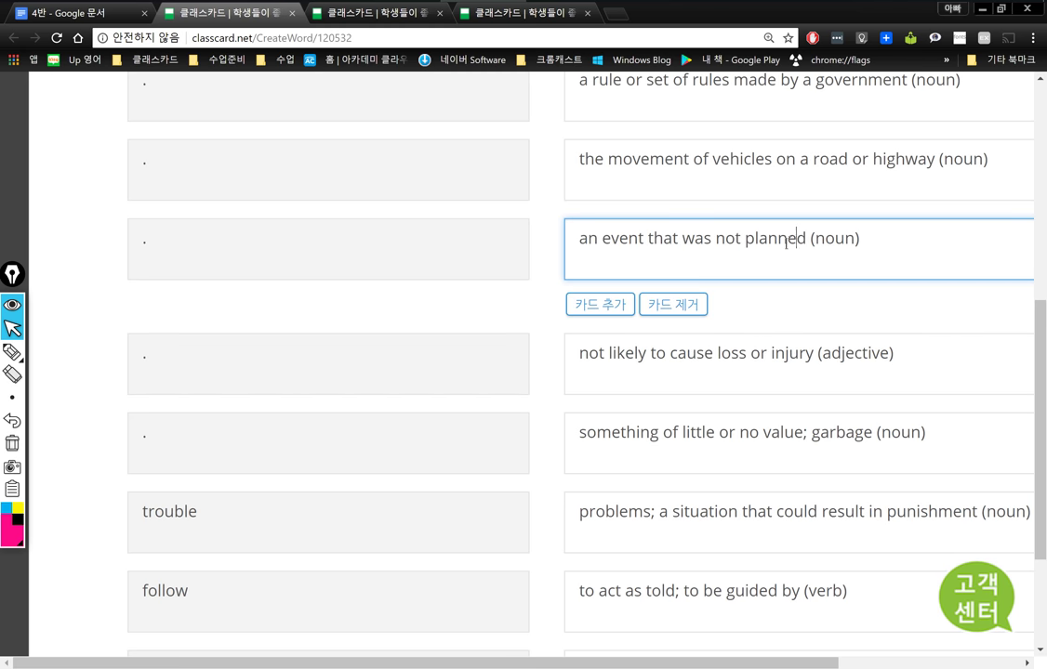
pyautogui.doubleClick(626, 244)
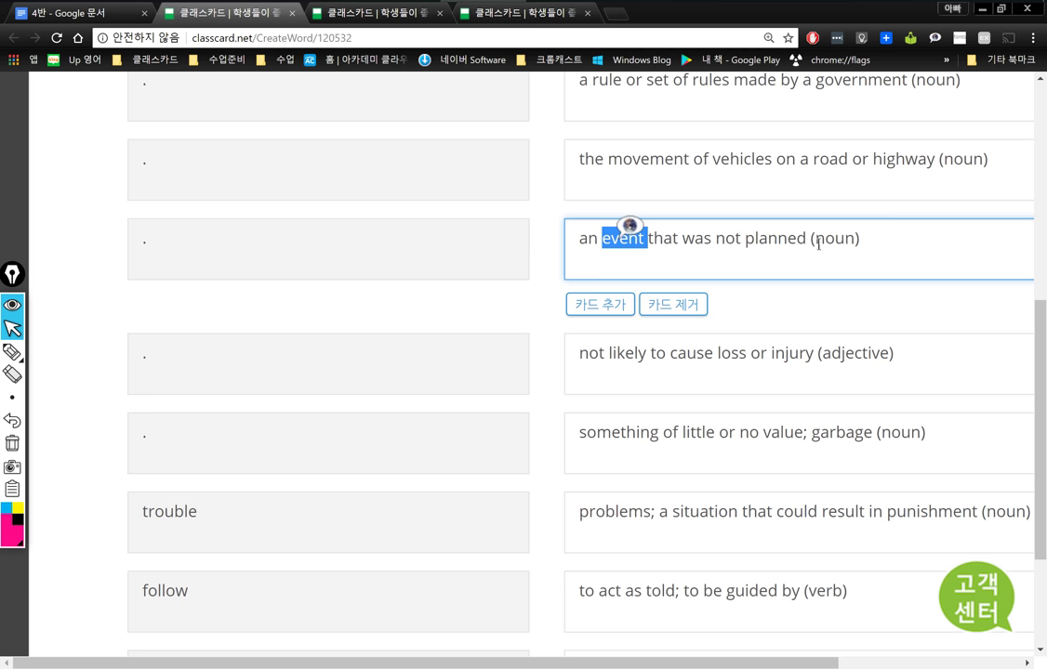
pyautogui.click(905, 239)
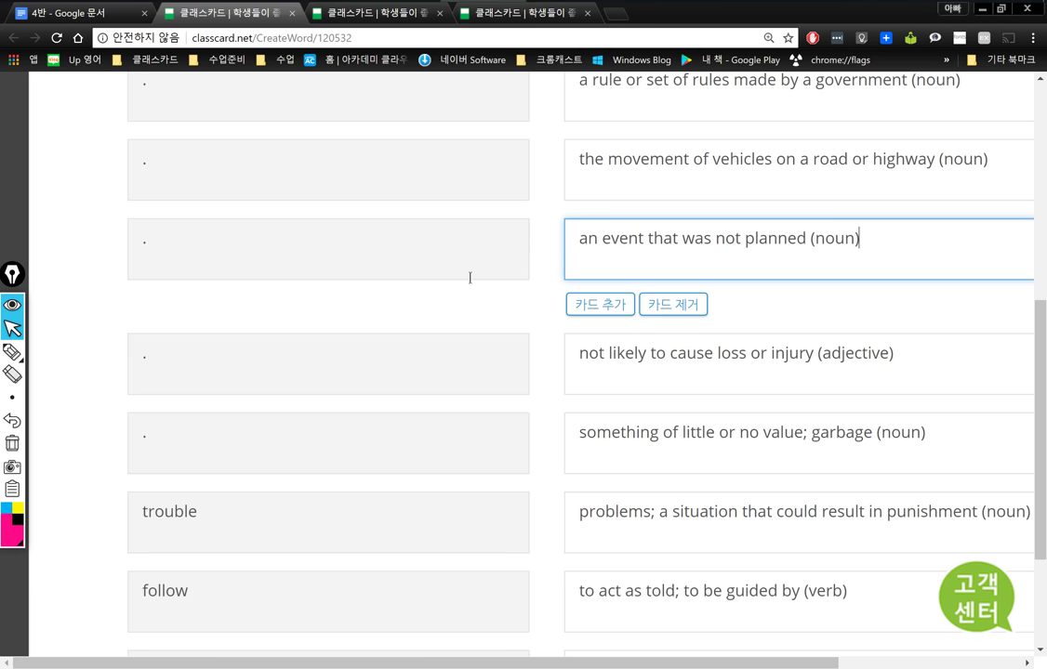
pyautogui.doubleClick(343, 235)
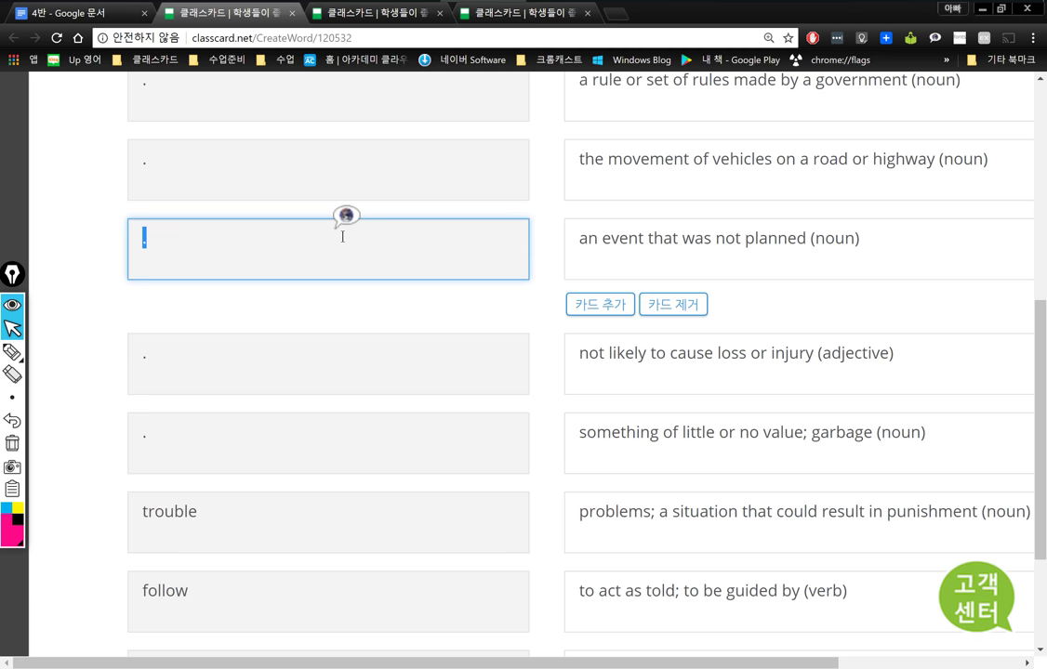
pyautogui.write('accident')
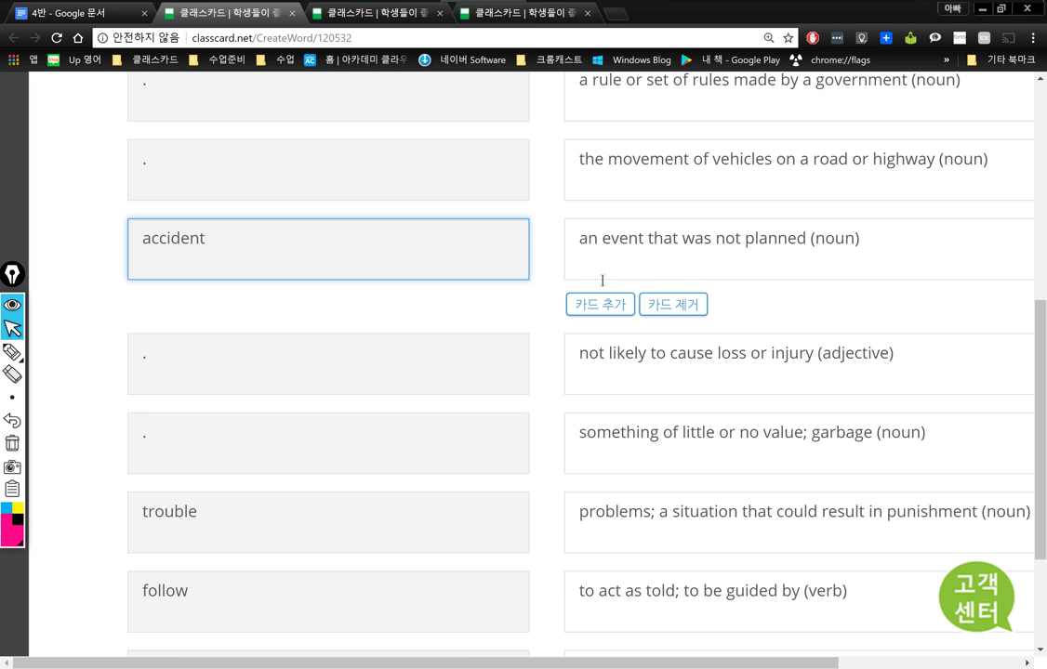
# Step: Enter "traffic" as the word for the definition "the movement of vehicles on a road or highway (noun)"
pyautogui.scroll(2, 595, 279)
pyautogui.click(646, 317)
pyautogui.hotkey('ctrl', 'a')
pyautogui.doubleClick(746, 312)
pyautogui.hotkey('ctrl', 'a')
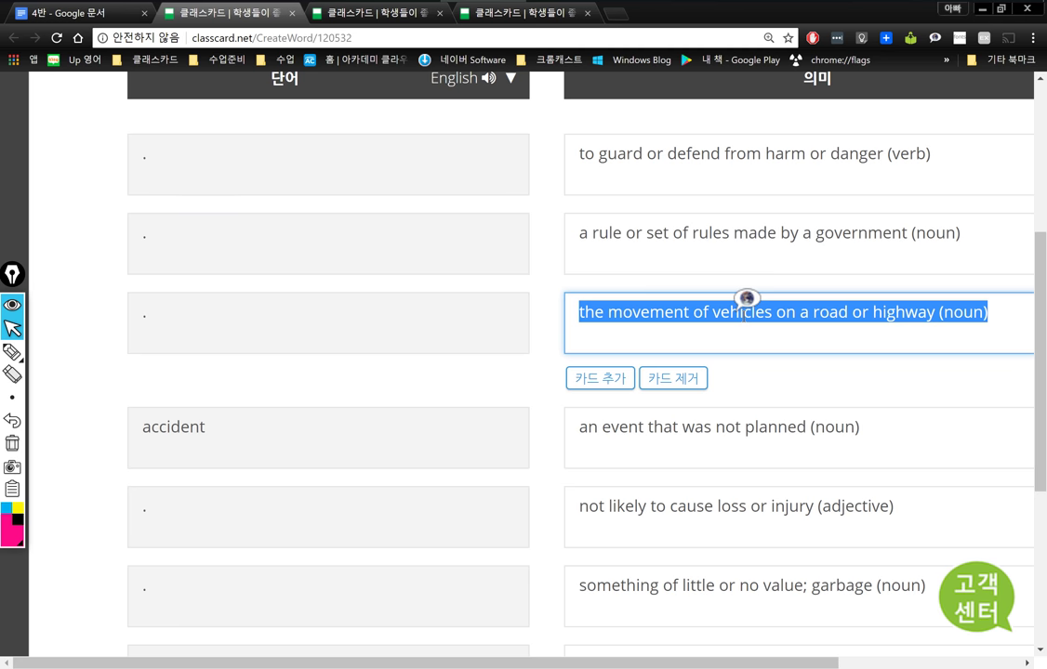
pyautogui.click(1016, 319)
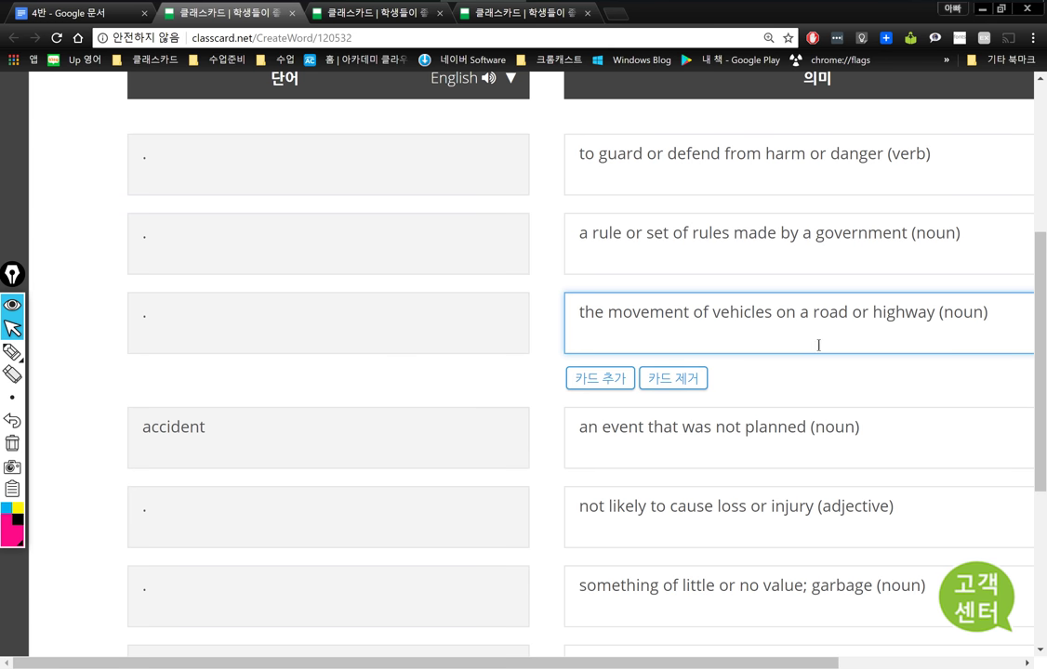
pyautogui.doubleClick(303, 319)
pyautogui.write('traffic')
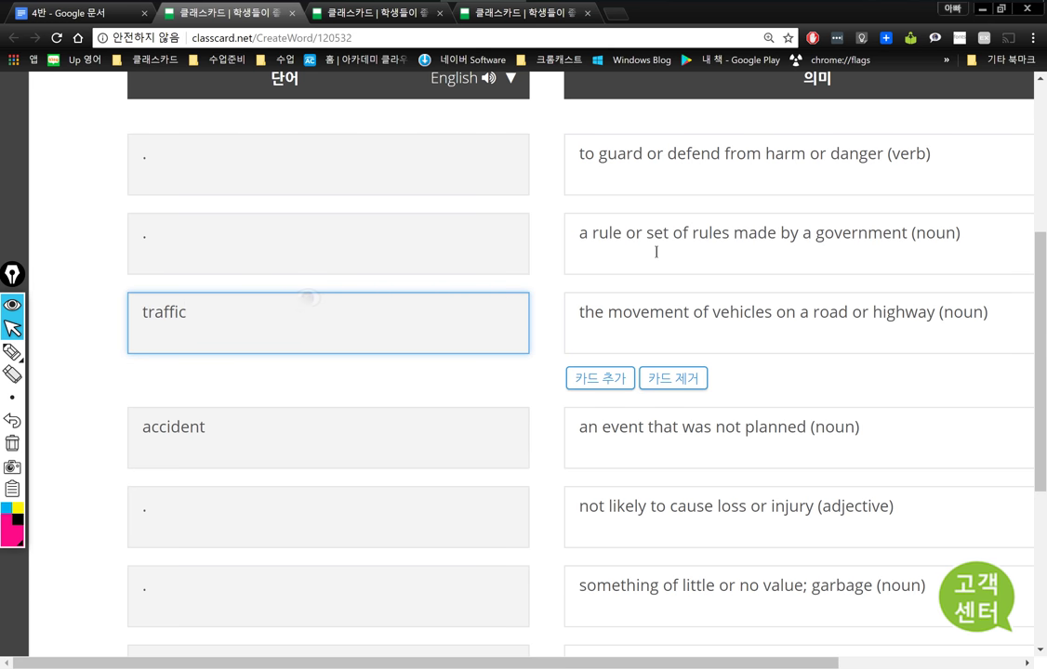
# Step: Enter "law" as the word for the definition "a rule or set of rules made by a government (noun)"
pyautogui.click(706, 233)
pyautogui.scroll(2, 699, 280)
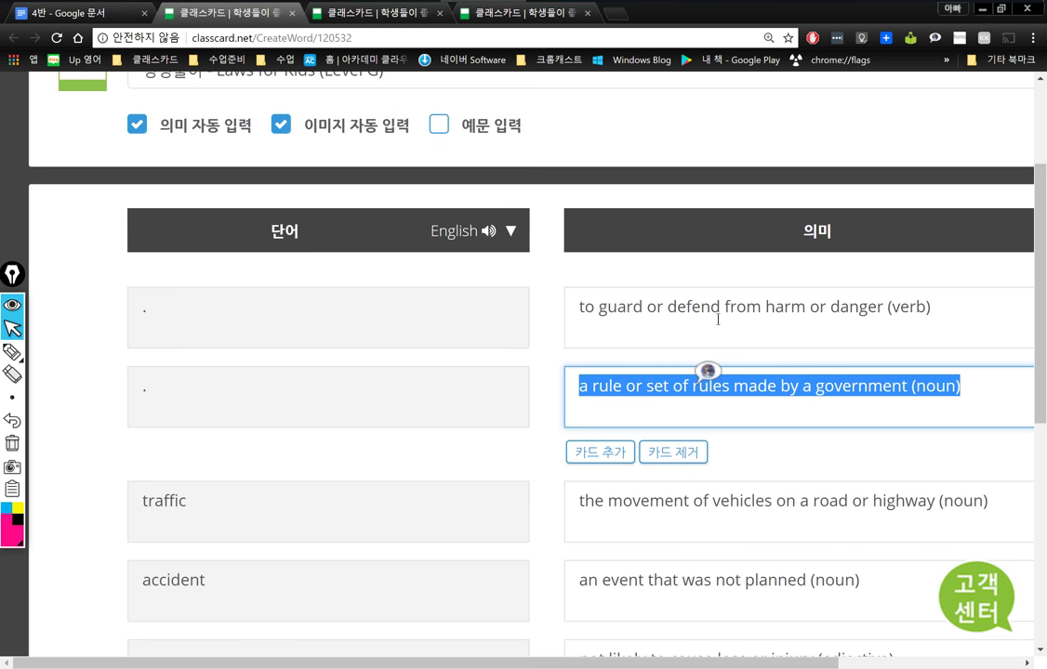
pyautogui.click(792, 395)
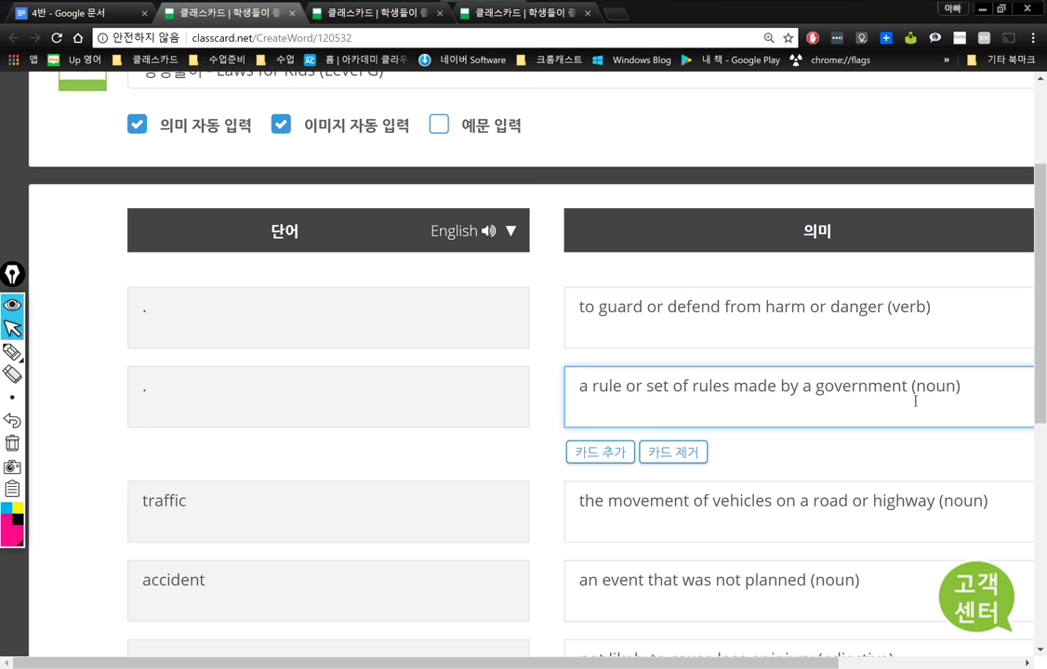
pyautogui.click(287, 382)
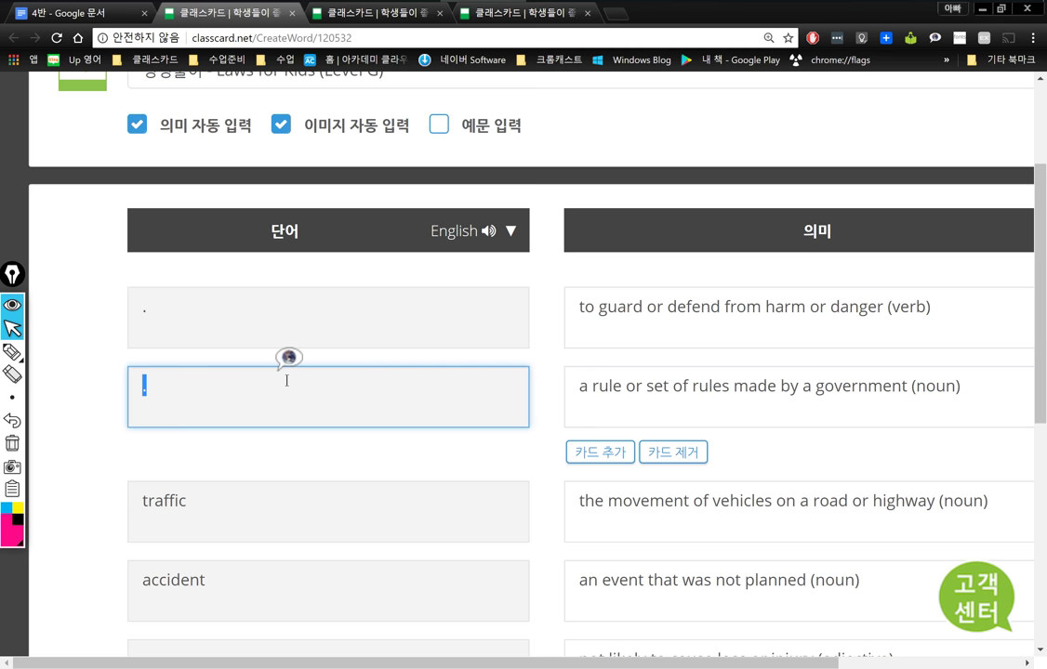
pyautogui.write('law')
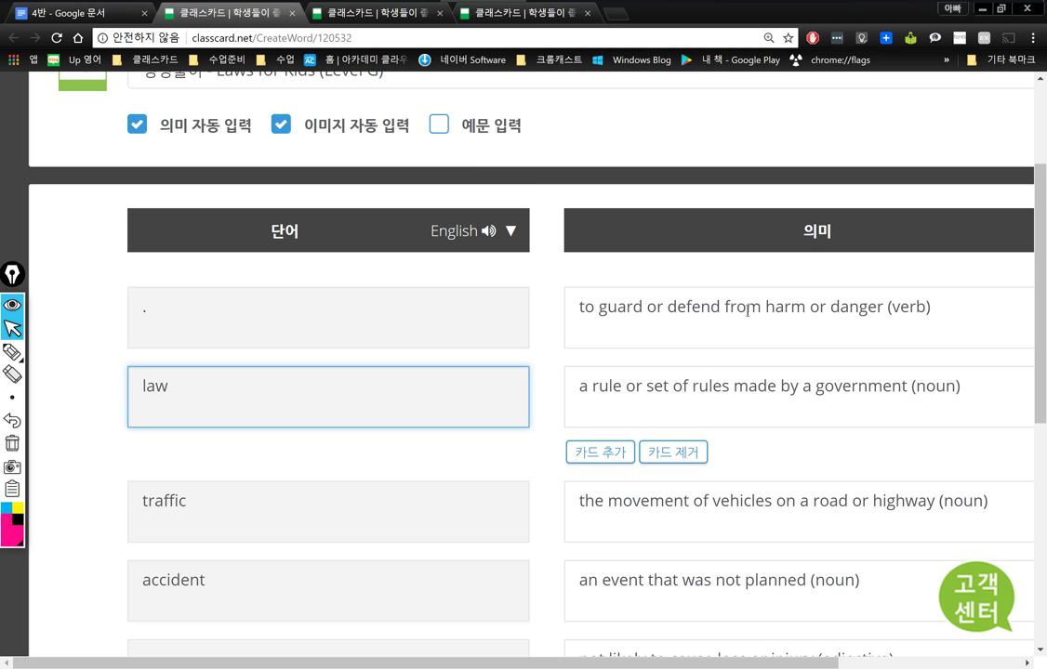
# Step: Enter "protect" as the word for the definition "to guard or defend from harm or danger (verb)"
pyautogui.doubleClick(588, 307)
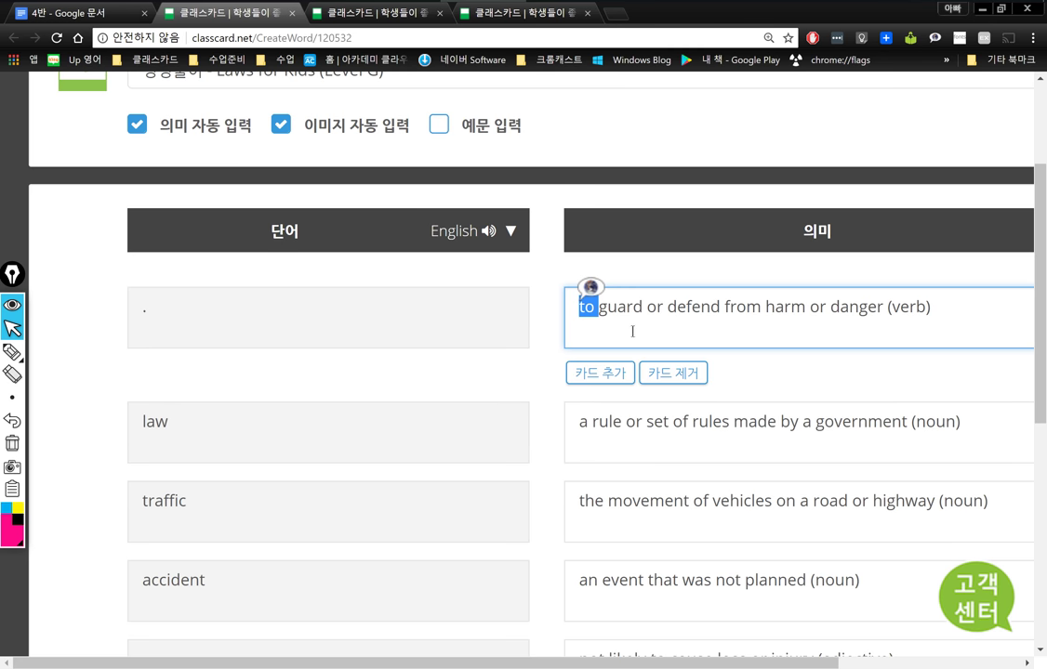
pyautogui.click(668, 307)
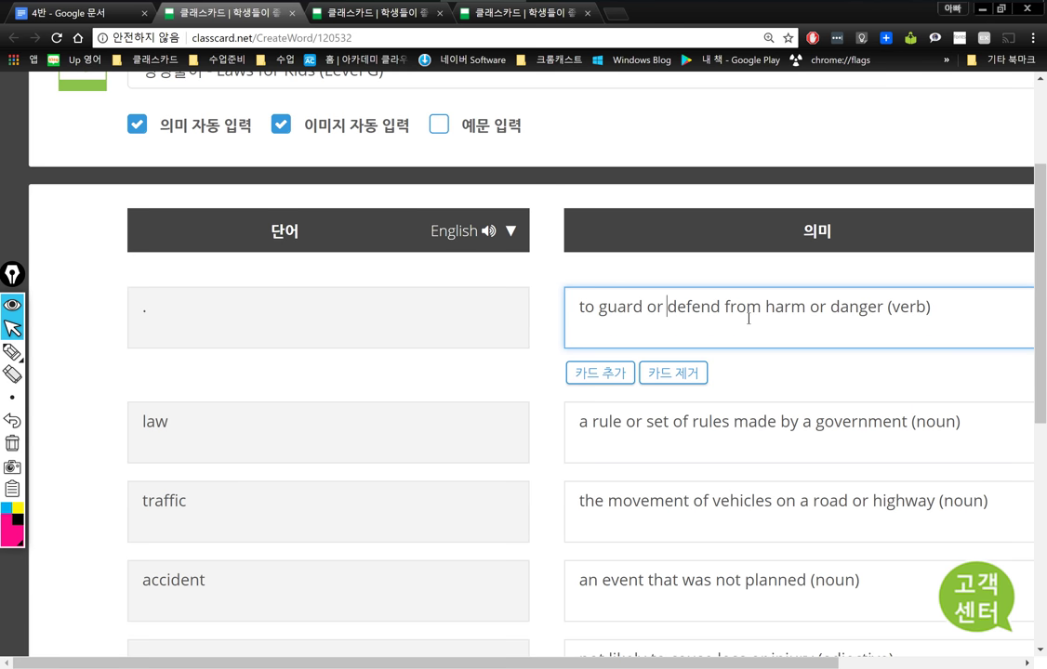
pyautogui.click(361, 313)
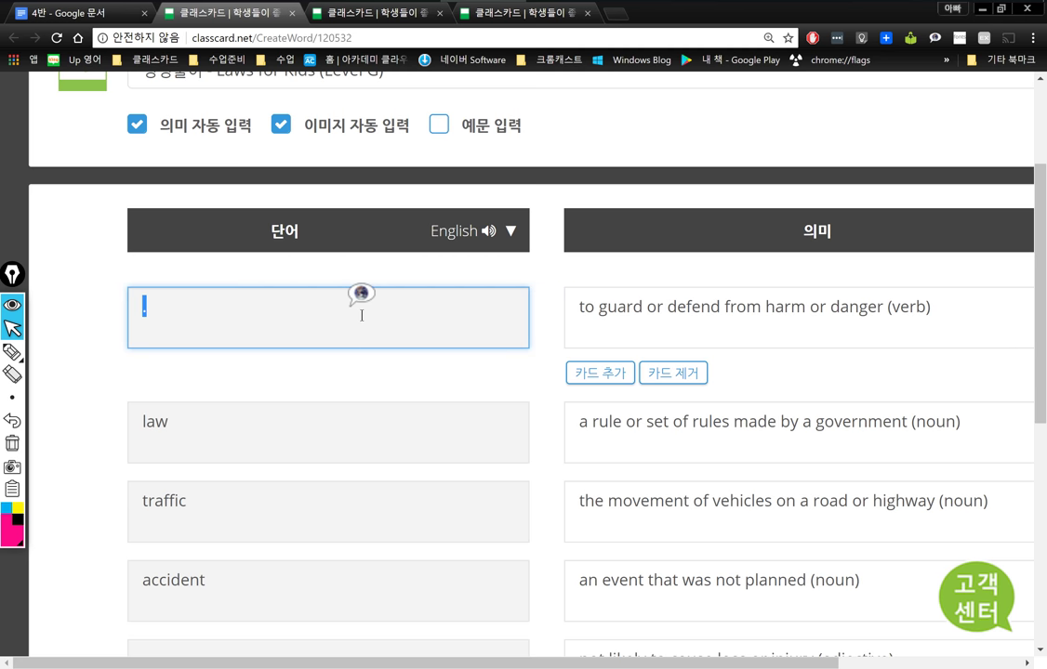
pyautogui.write('proec')
pyautogui.press('BackSpace')
pyautogui.press('BackSpace')
pyautogui.write('tect')
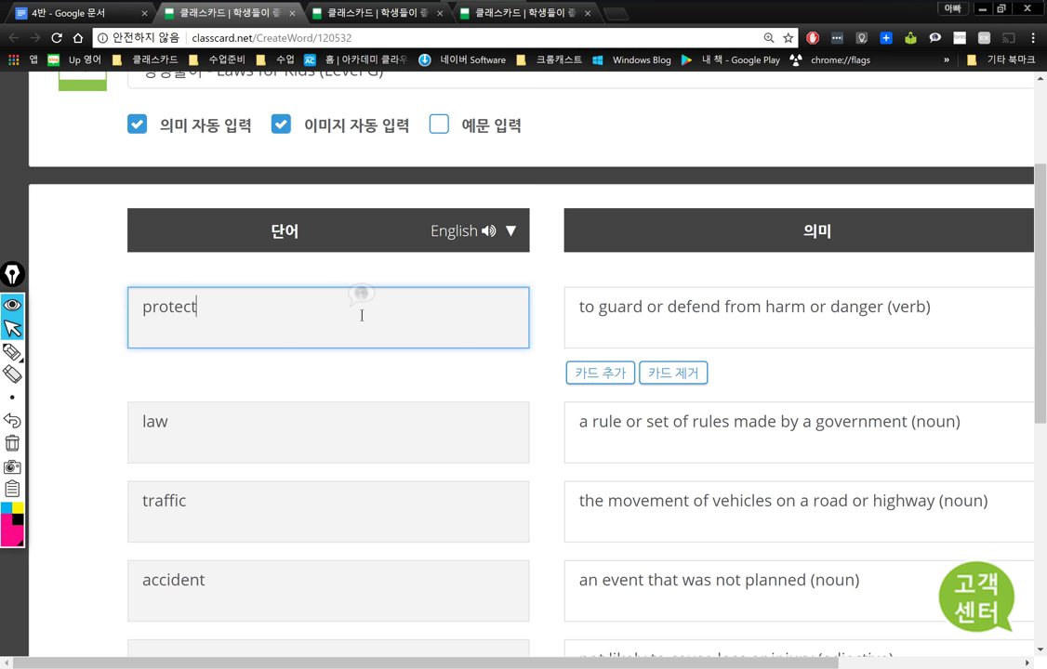
# Step: Enter "hurt" as the word for the definition "not likely to cause loss or injury (adjective)"
pyautogui.scroll(-3, 556, 464)
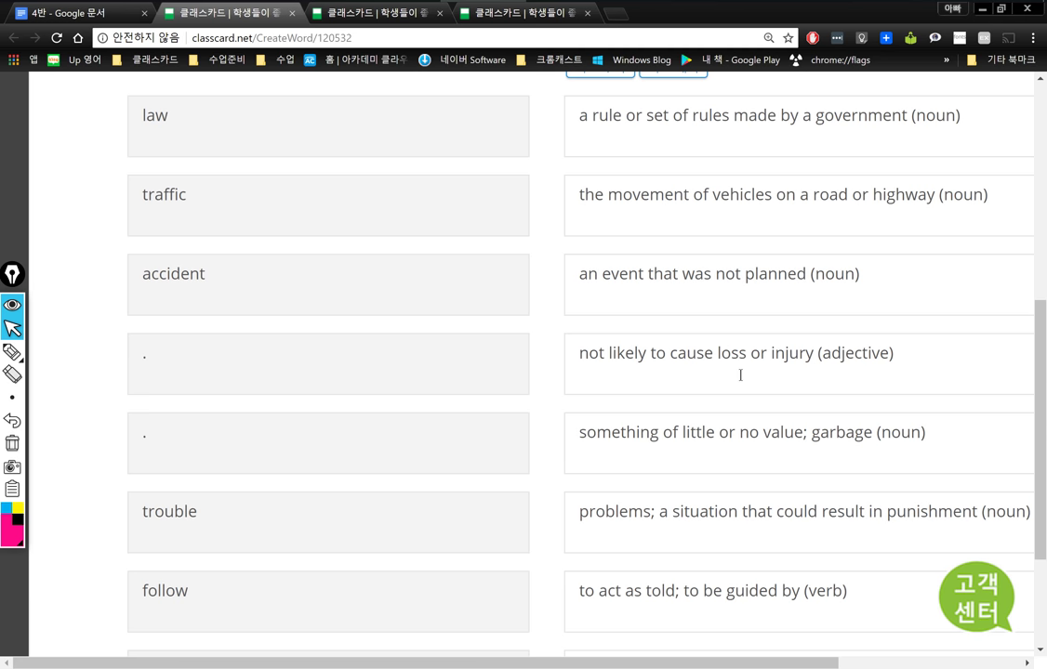
pyautogui.click(462, 376)
pyautogui.doubleClick(315, 318)
pyautogui.write('hurt')
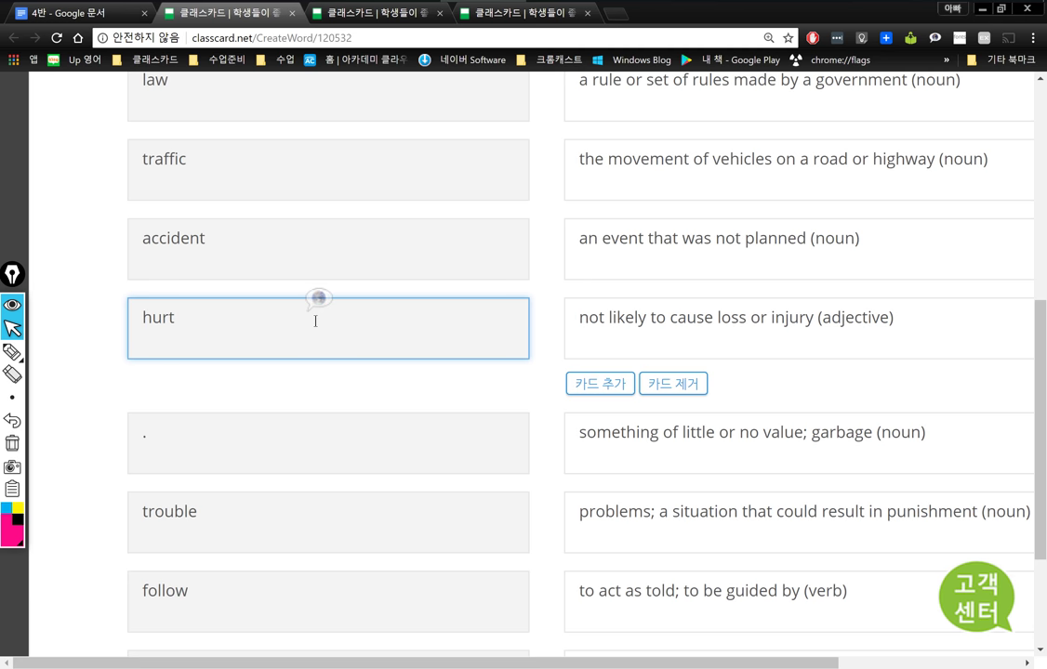
# Step: Enter "trash" as the word for the definition "something of little or no value; garbage (noun)"
pyautogui.click(623, 430)
pyautogui.doubleClick(621, 430)
pyautogui.click(738, 416)
pyautogui.tripleClick(739, 417)
pyautogui.click(806, 417)
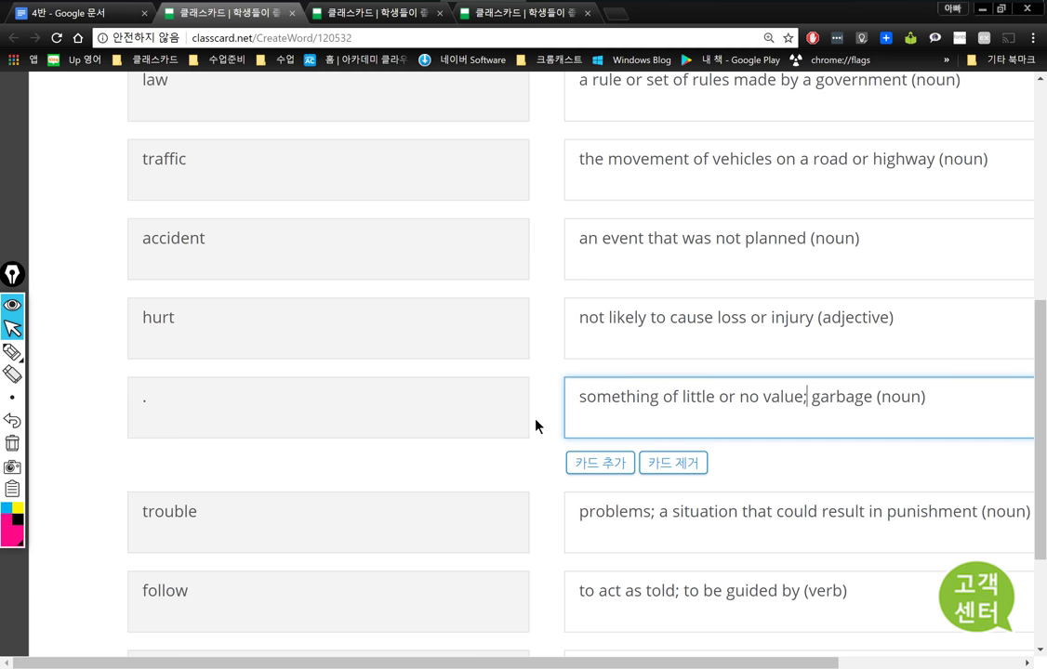
pyautogui.doubleClick(247, 392)
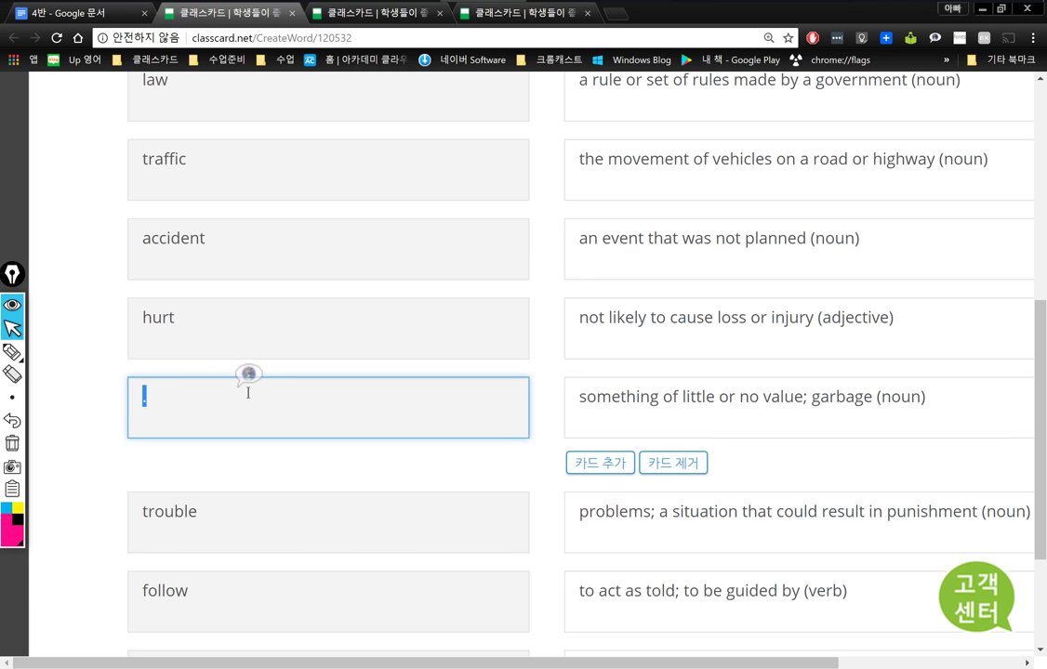
pyautogui.write('trash')
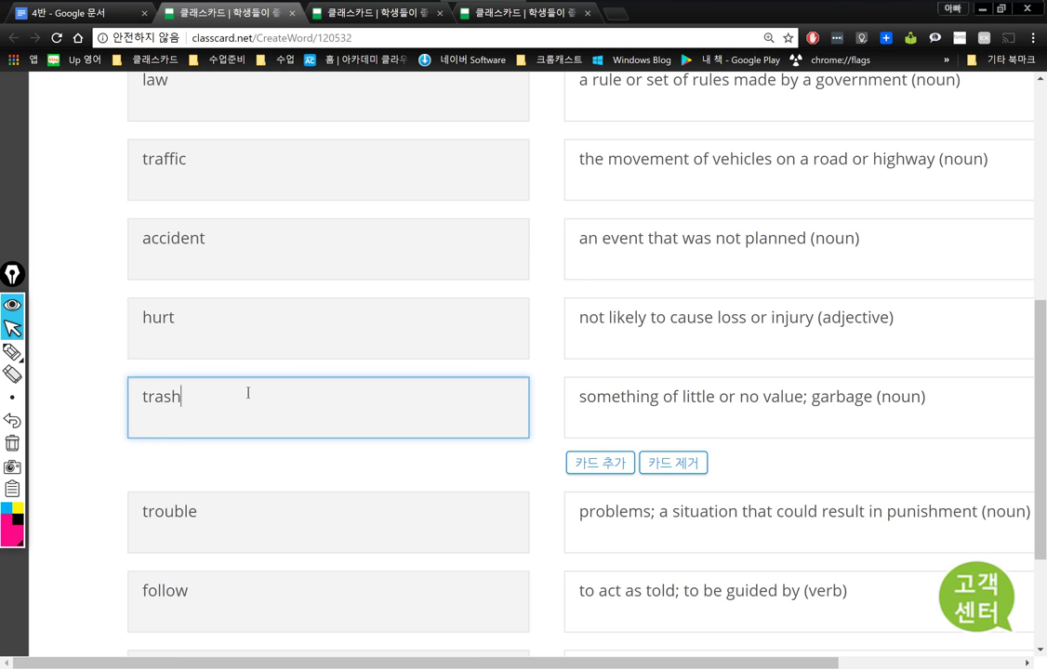
# Step: Look up the Korean verb meanings of "guard" from the "protect" definition with the ImTranslator dictionary
pyautogui.scroll(3, 409, 449)
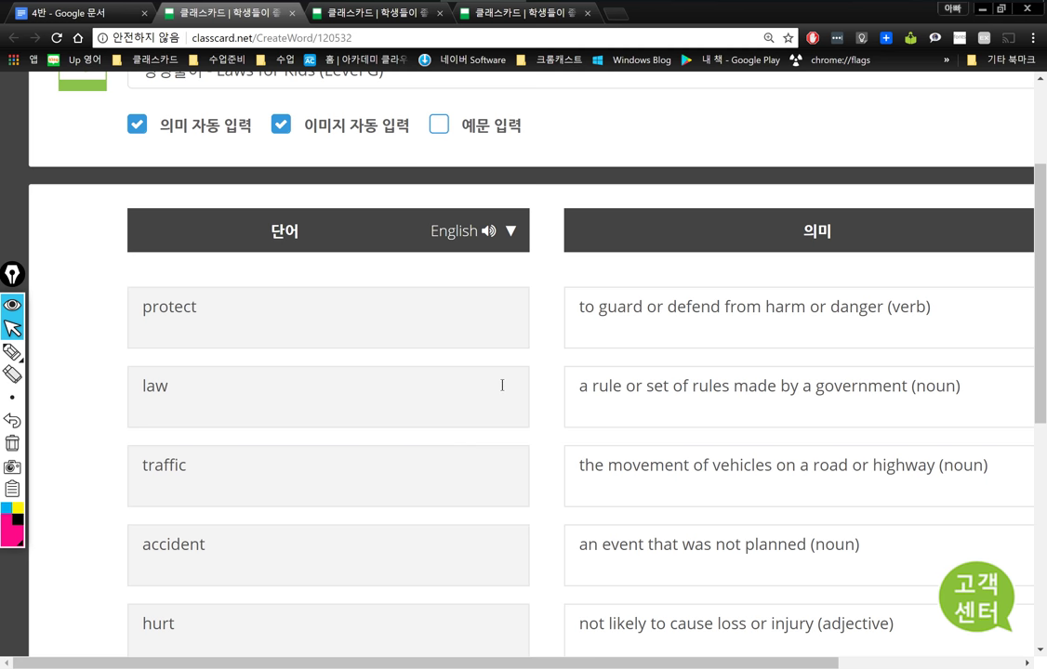
pyautogui.doubleClick(614, 307)
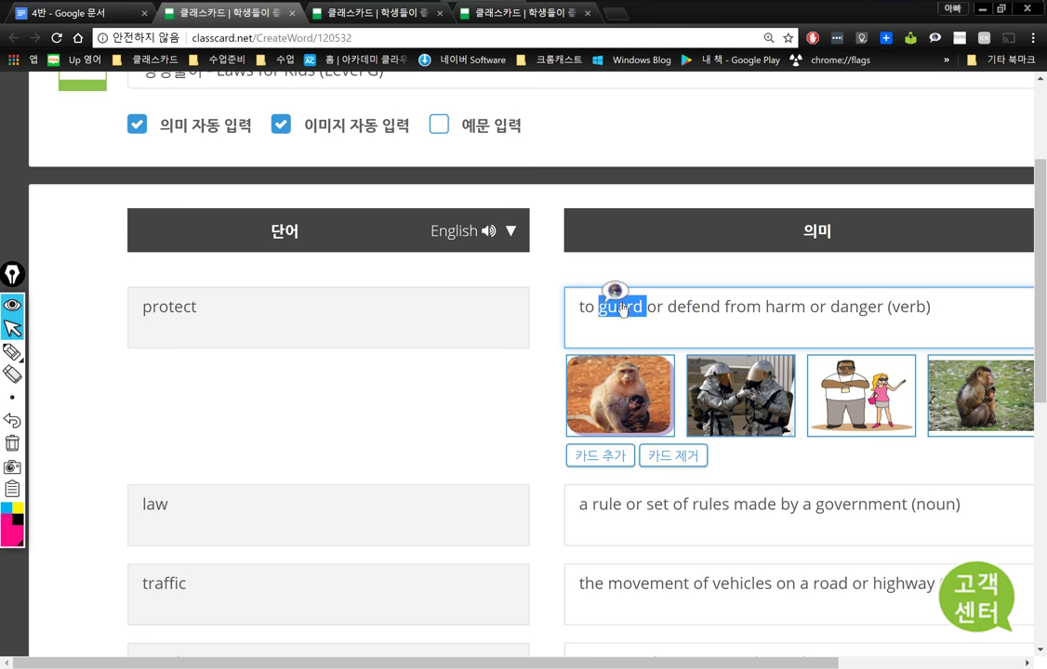
pyautogui.rightClick(631, 307)
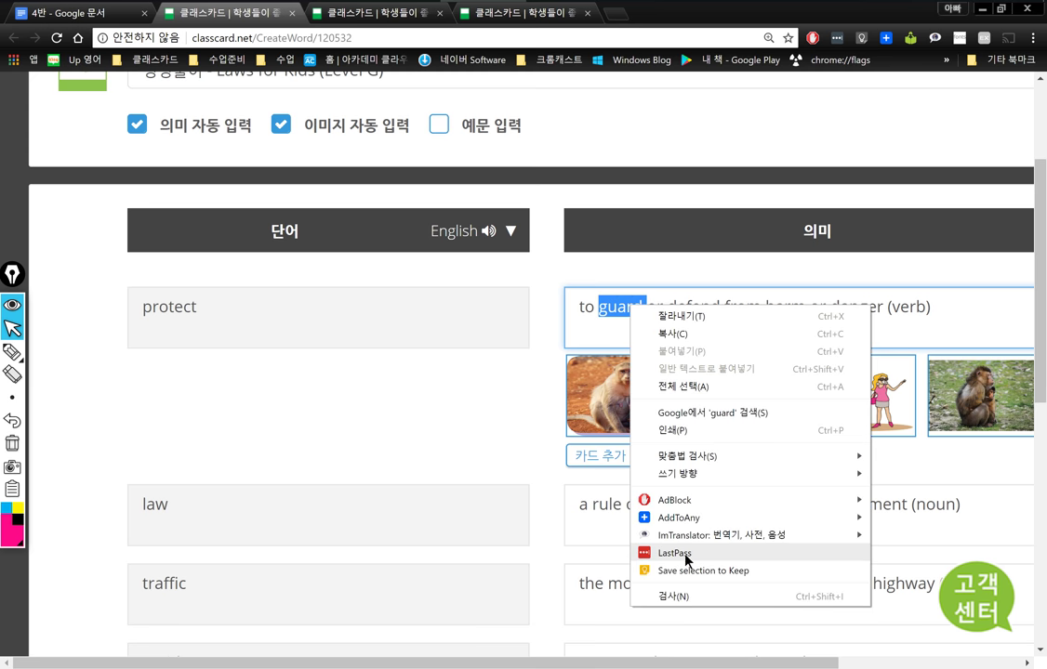
pyautogui.moveTo(741, 545)
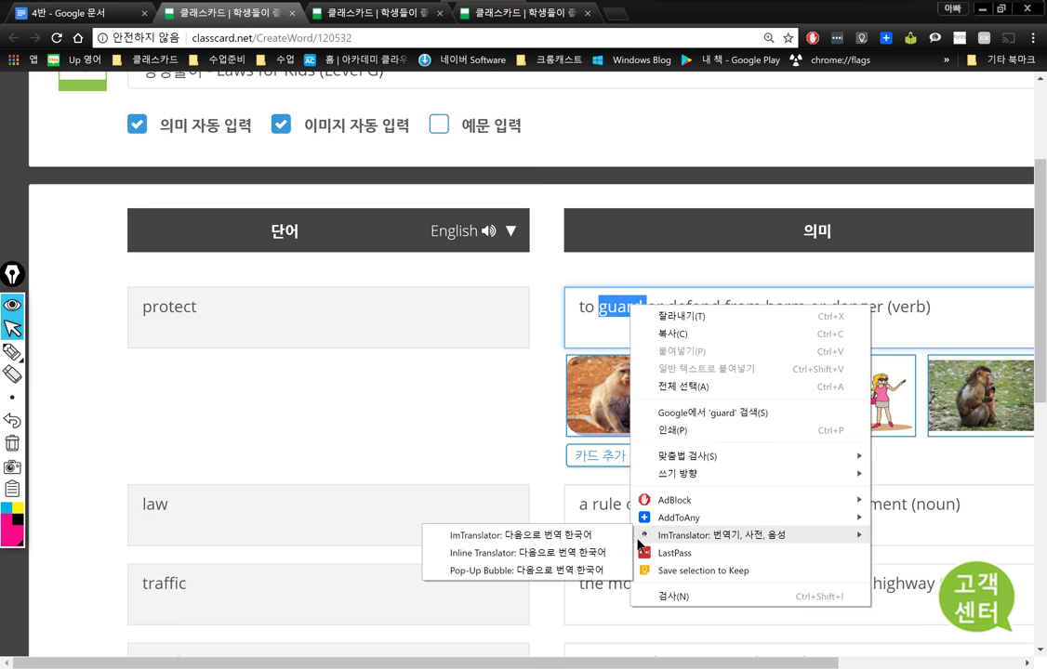
pyautogui.click(558, 536)
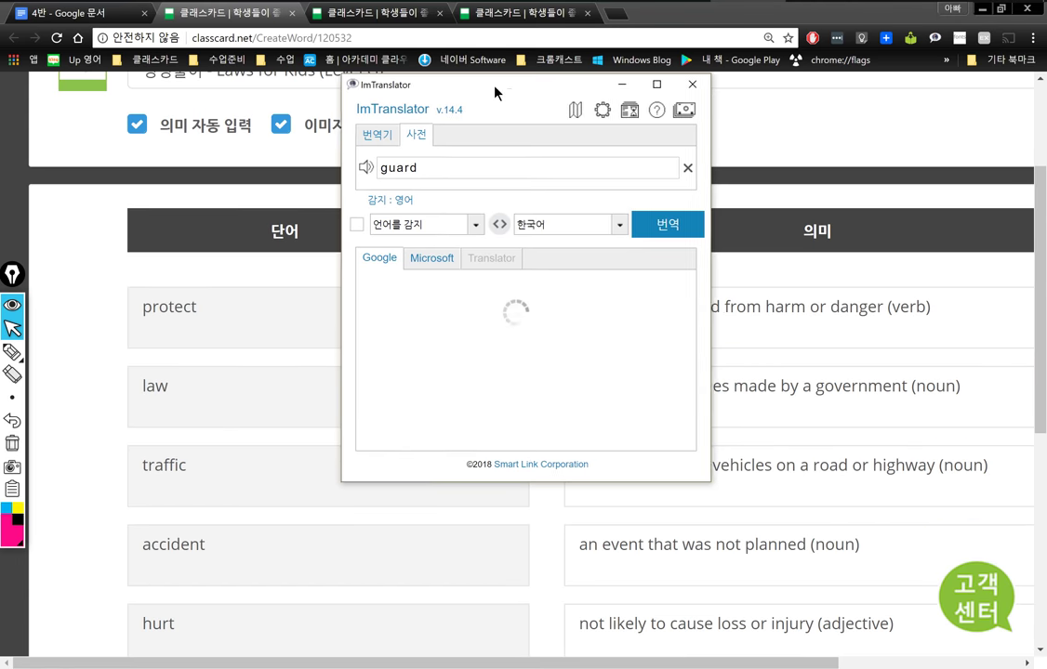
pyautogui.moveTo(435, 76); pyautogui.dragTo(243, 109)
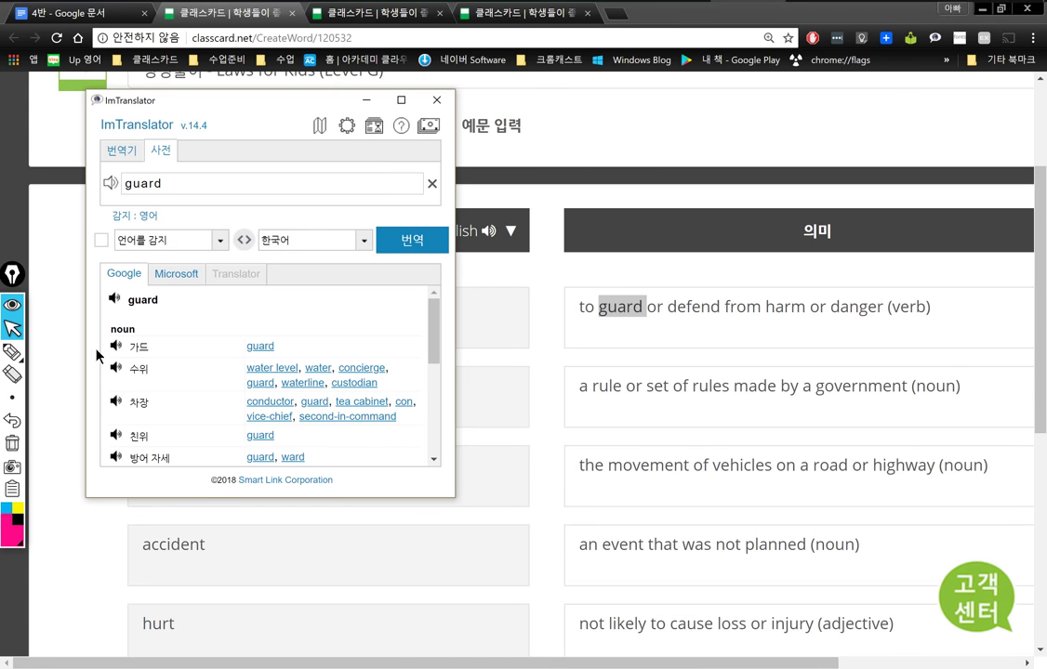
pyautogui.scroll(-5, 194, 383)
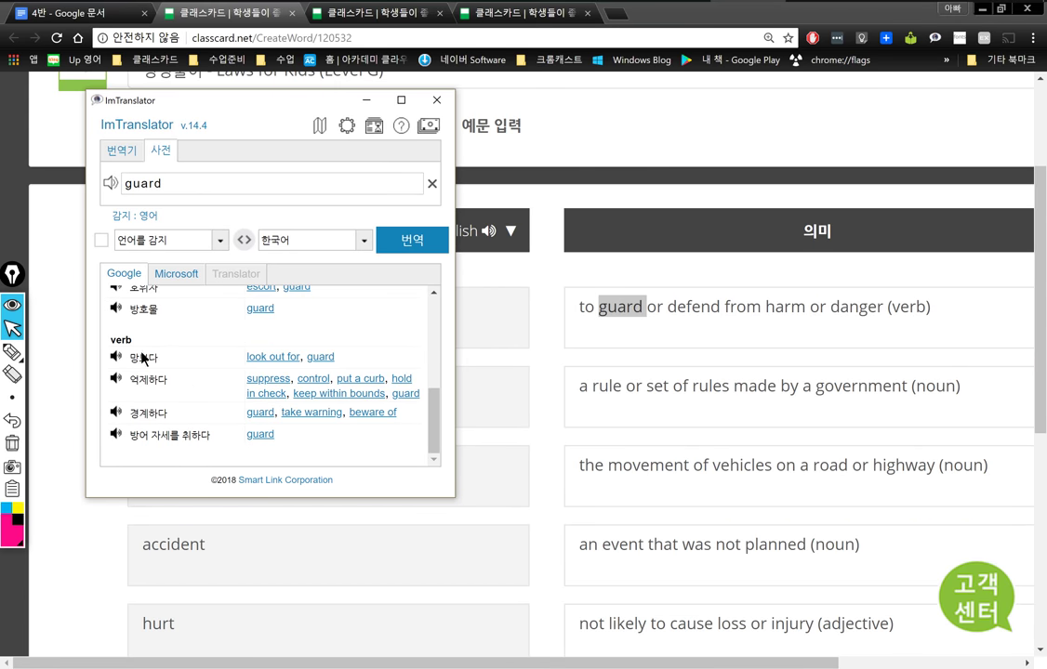
# Step: Play the pronunciations of the remaining Korean verb meanings of "guard" and of the English word itself
pyautogui.click(117, 379)
pyautogui.click(115, 412)
pyautogui.click(116, 434)
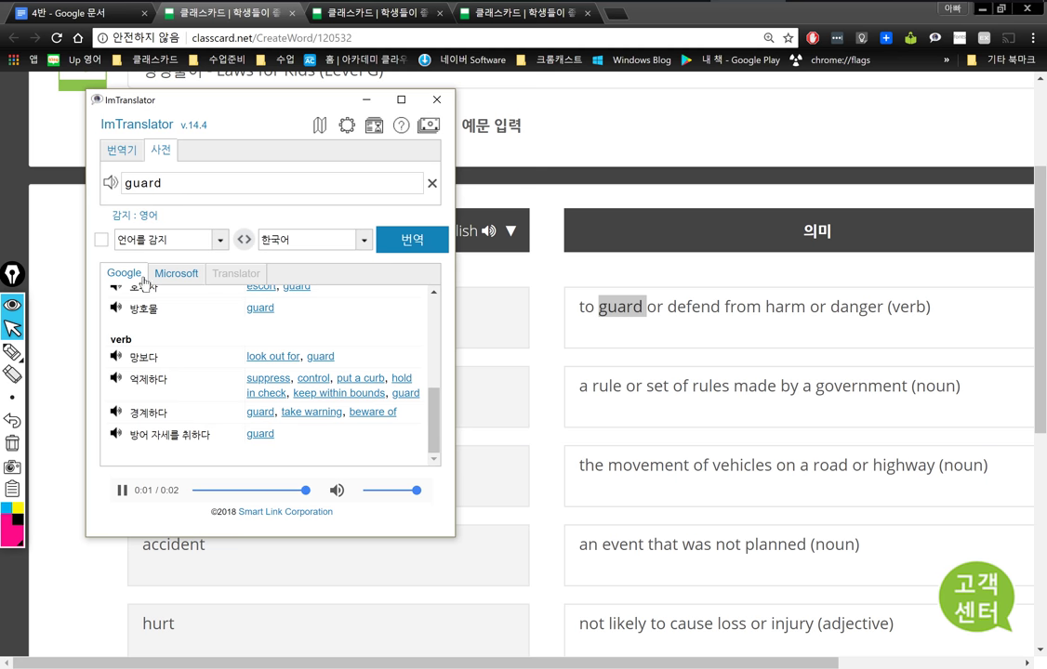
pyautogui.click(110, 183)
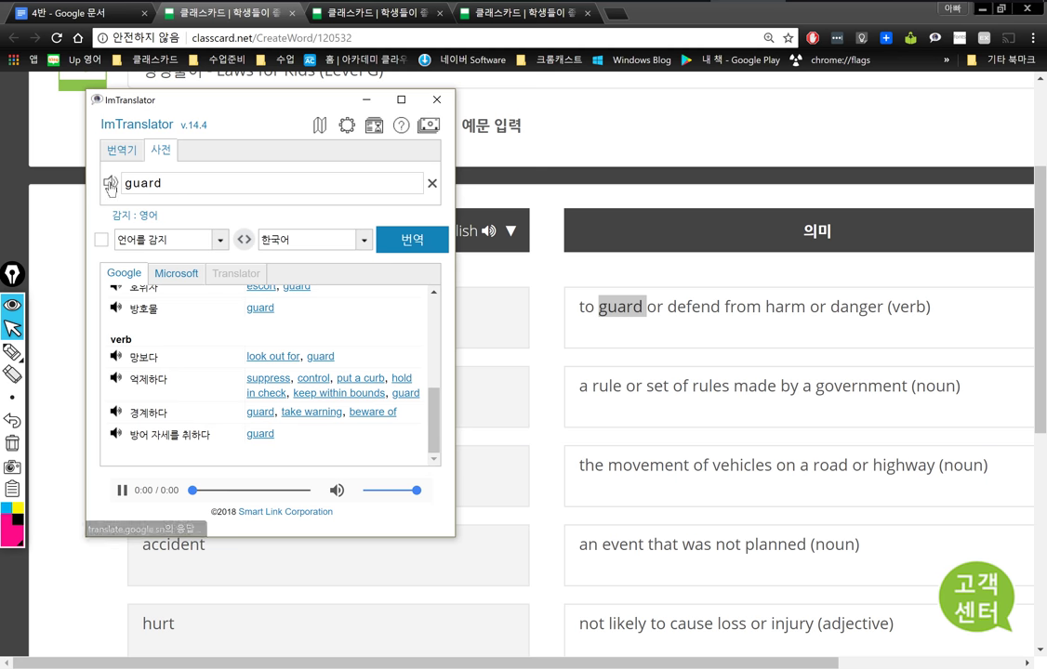
# Step: Look up "harm" from the "protect" definition in the ImTranslator dictionary and listen to its Korean noun meaning and English pronunciation
pyautogui.click(786, 308)
pyautogui.doubleClick(787, 308)
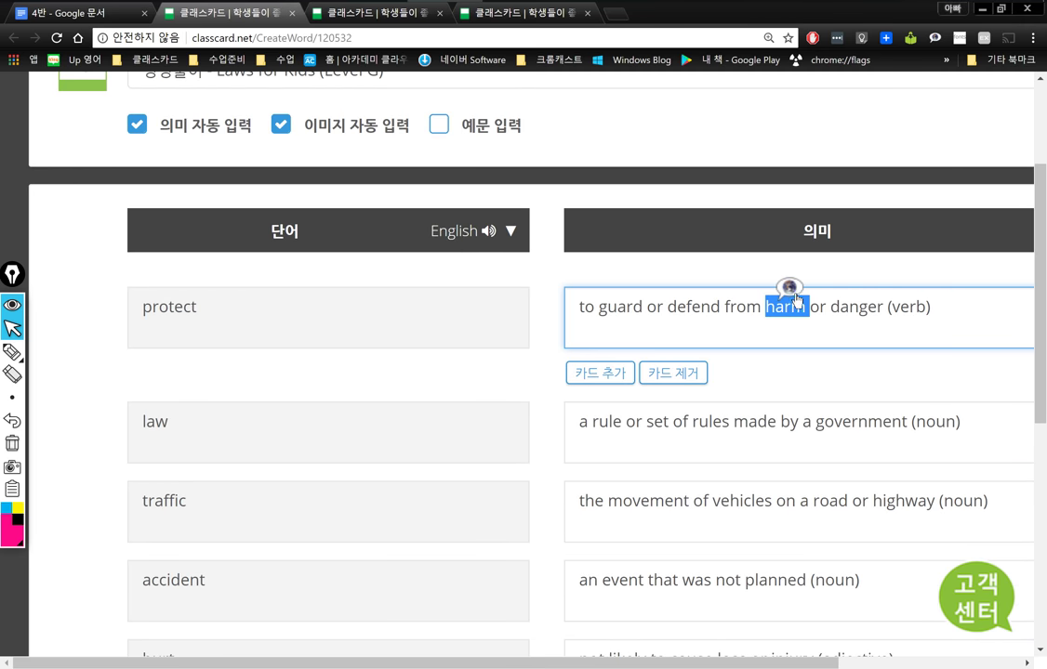
pyautogui.rightClick(792, 305)
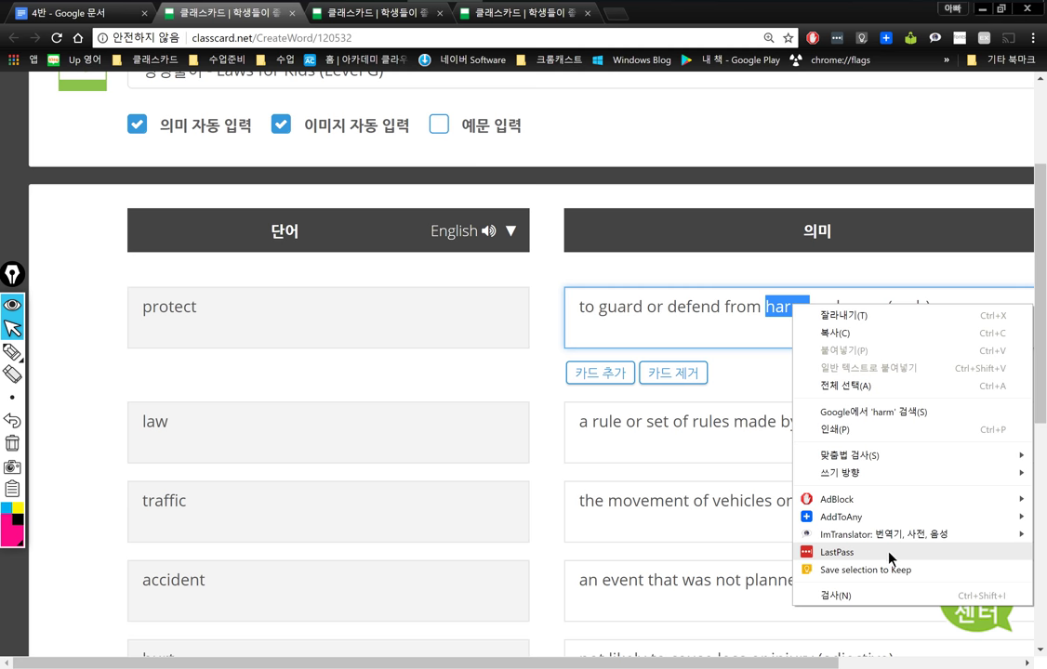
pyautogui.moveTo(919, 536)
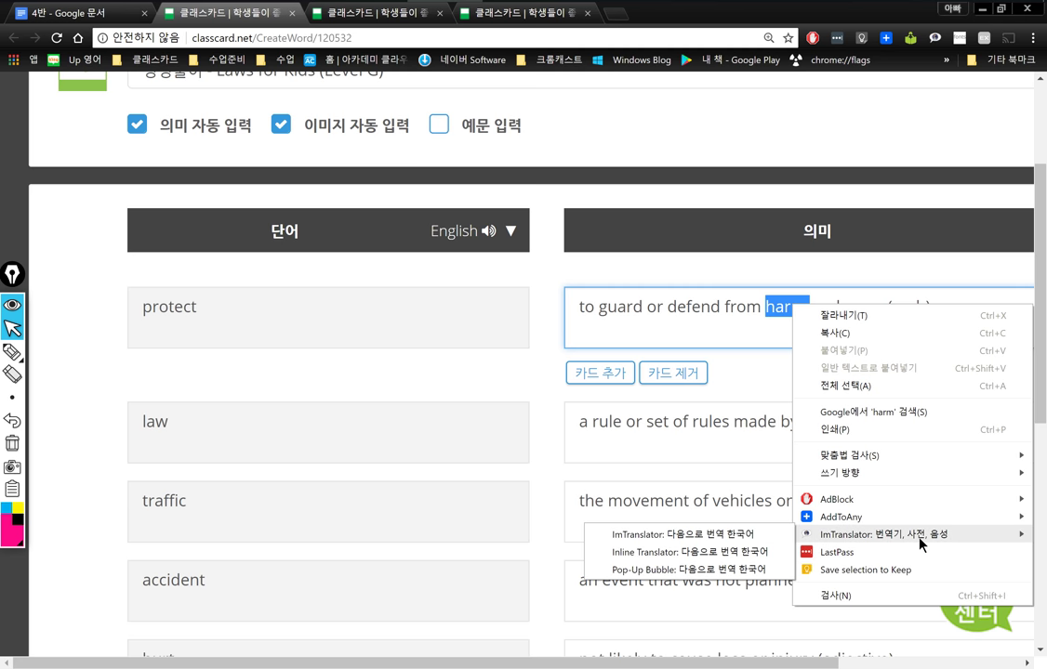
pyautogui.click(732, 540)
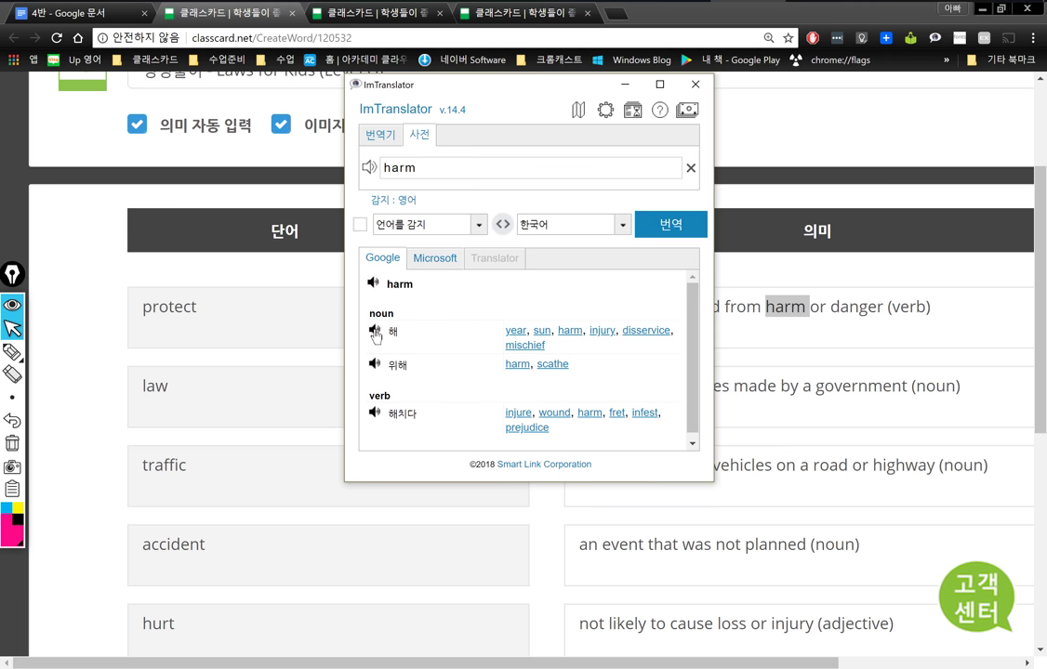
pyautogui.click(375, 332)
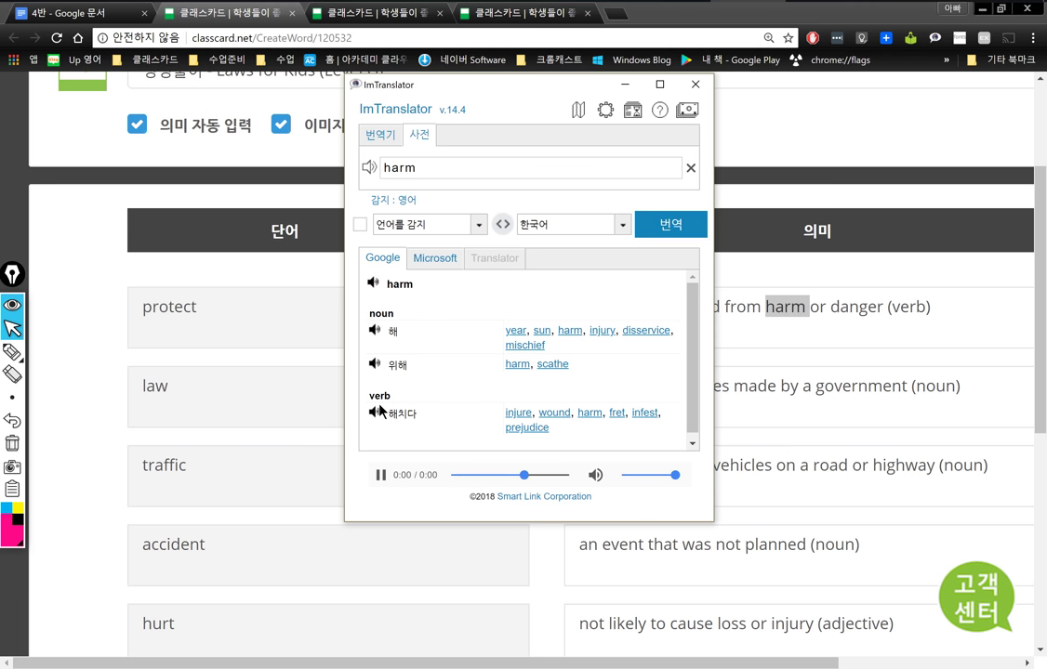
pyautogui.click(377, 284)
# Step: Look up "danger" in the ImTranslator dictionary, listen to its Korean meanings and English pronunciation, and minimize the dictionary window
pyautogui.click(445, 168)
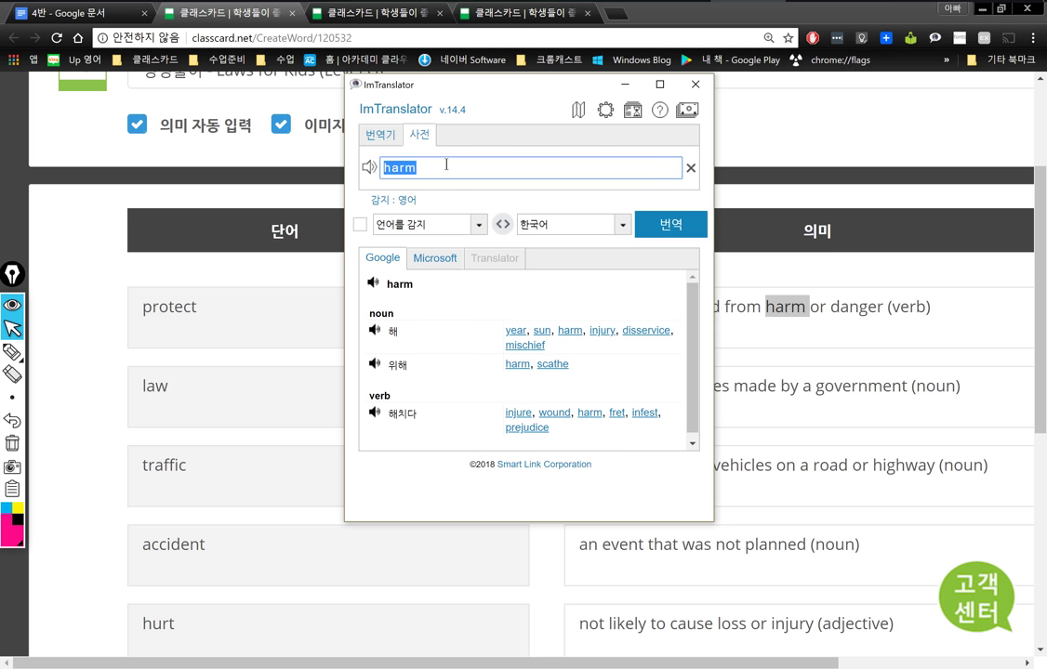
pyautogui.write('danger')
pyautogui.click(370, 169)
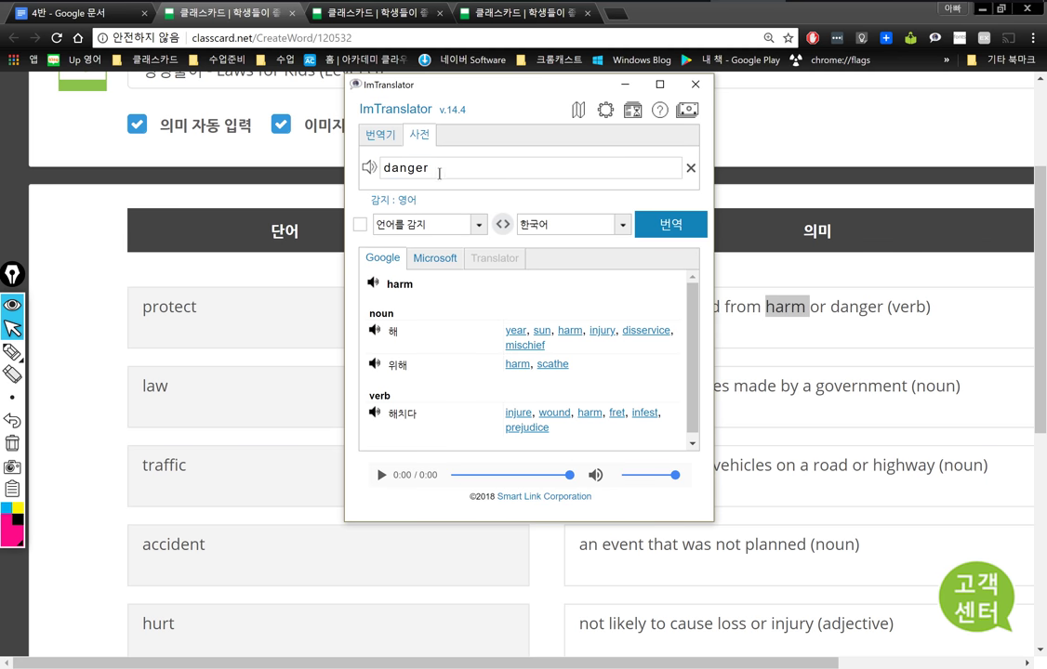
pyautogui.click(471, 172)
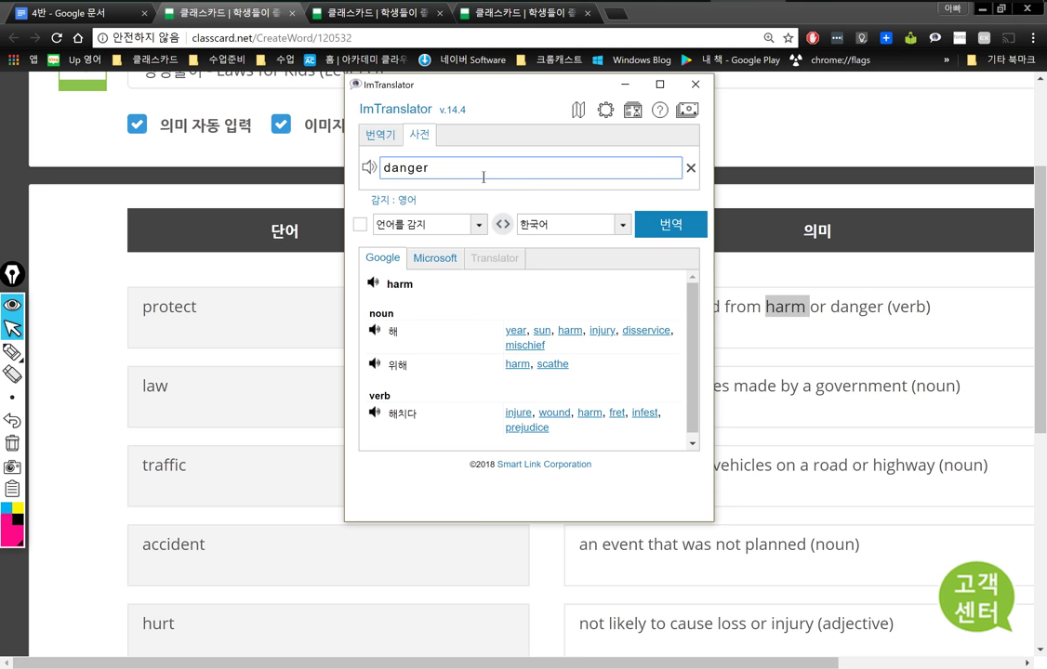
pyautogui.click(665, 224)
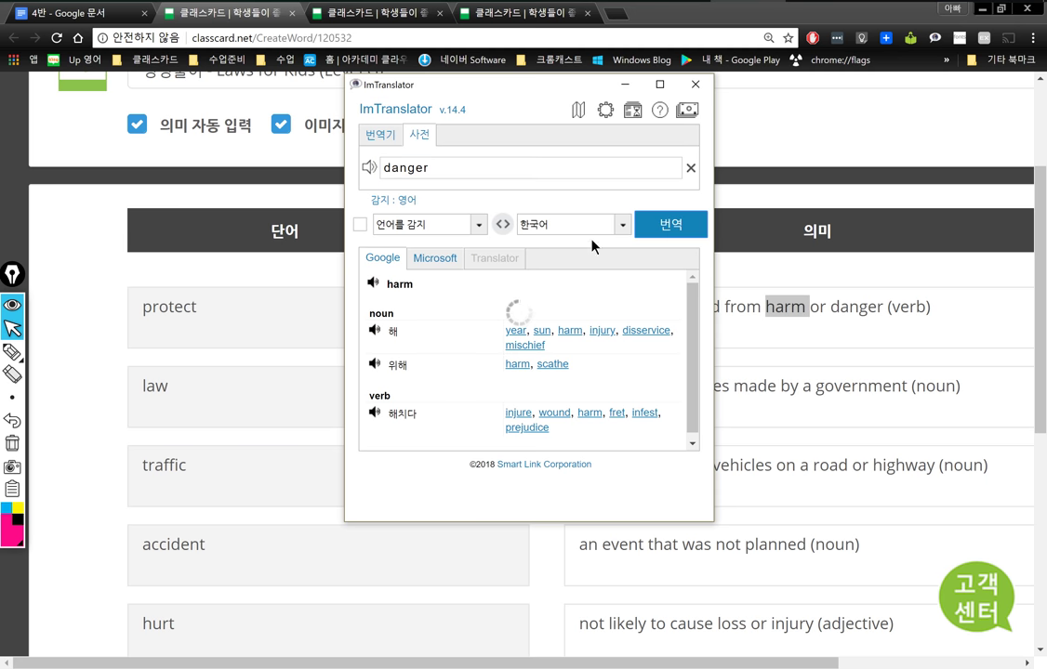
pyautogui.click(375, 331)
pyautogui.click(374, 365)
pyautogui.click(374, 386)
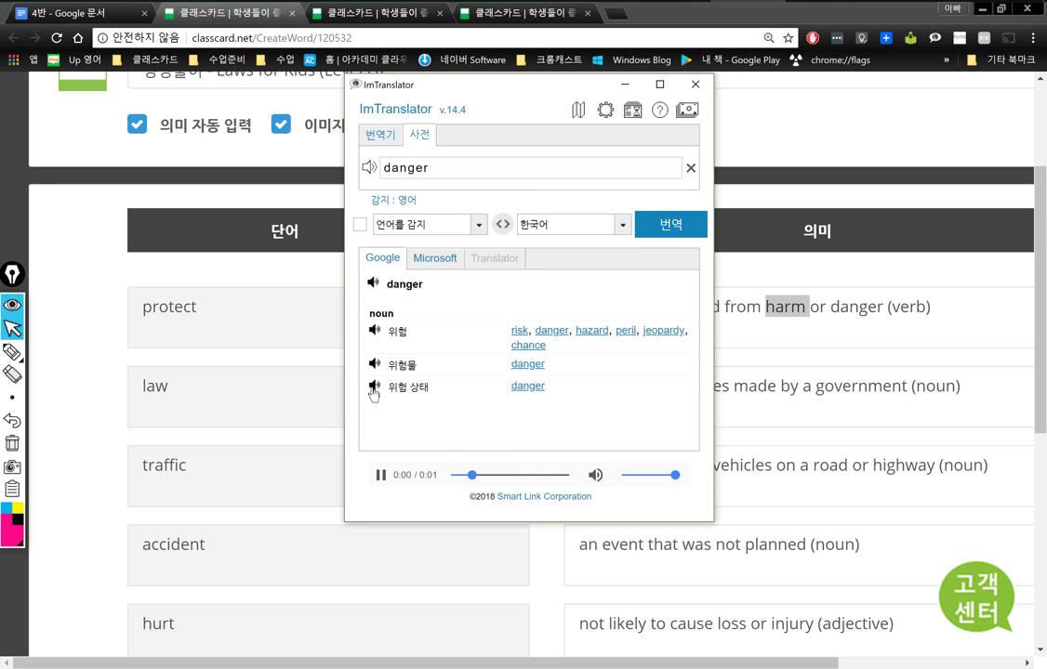
pyautogui.click(374, 284)
pyautogui.click(625, 85)
# Step: Highlight "guard or defend" and "from harm or danger" in the first definition in turn, then its word "protect"
pyautogui.click(658, 306)
pyautogui.moveTo(618, 307); pyautogui.dragTo(720, 307)
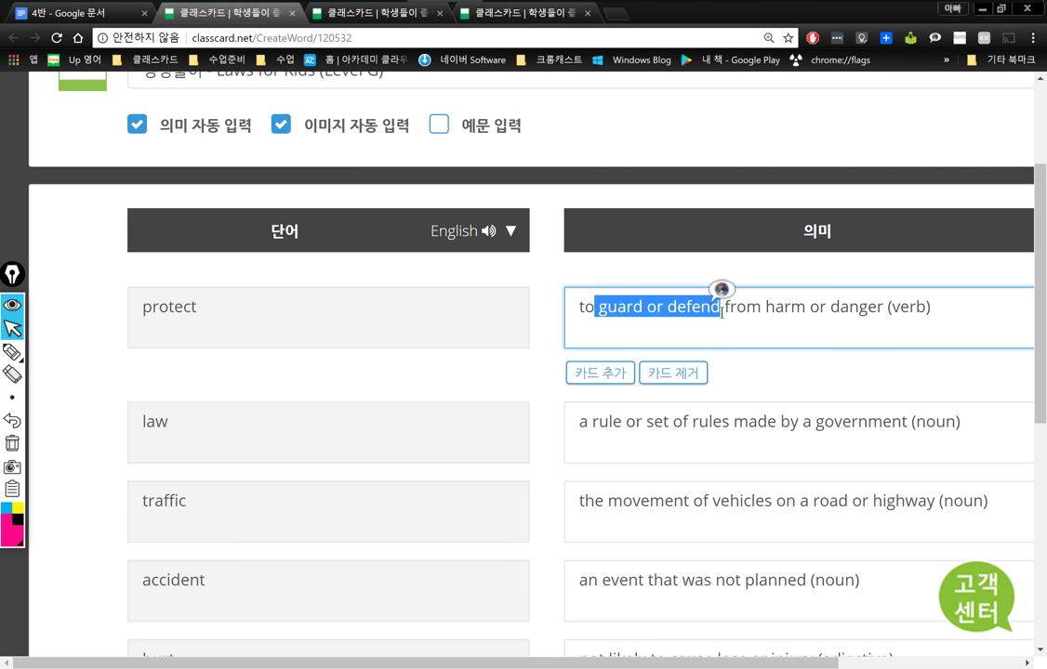
pyautogui.click(750, 307)
pyautogui.moveTo(729, 307); pyautogui.dragTo(802, 306)
pyautogui.click(760, 307)
pyautogui.moveTo(724, 307); pyautogui.dragTo(883, 307)
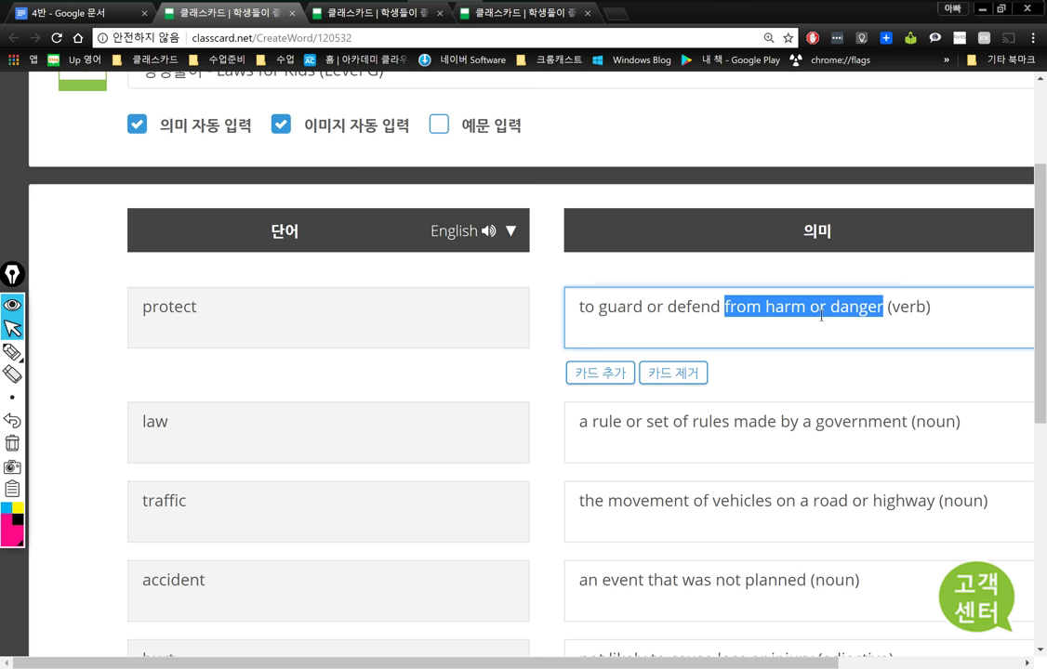
pyautogui.doubleClick(241, 316)
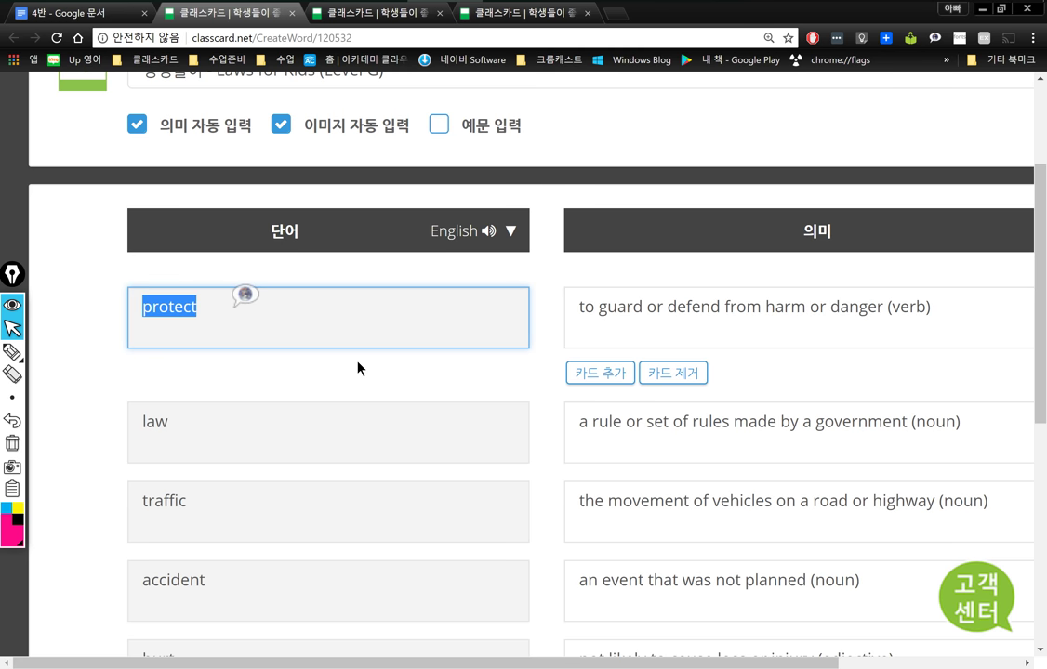
# Step: Highlight the parts of the "law" definition in turn: "rule", "set of rules", "made" and "by a government"
pyautogui.scroll(-2, 730, 497)
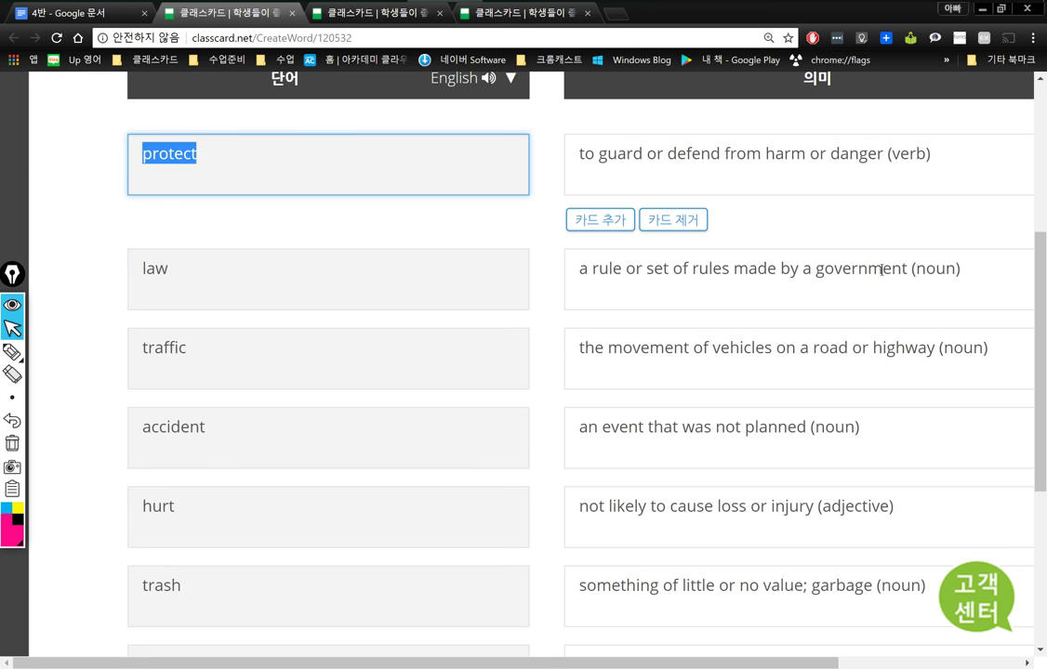
pyautogui.doubleClick(600, 269)
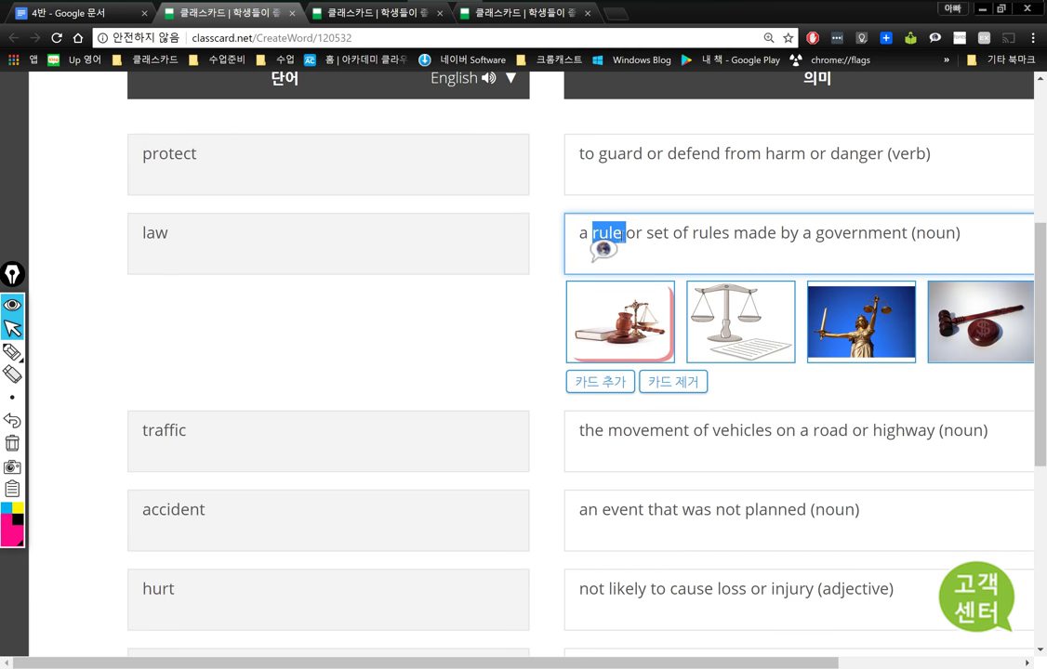
pyautogui.click(624, 234)
pyautogui.moveTo(649, 233); pyautogui.dragTo(729, 233)
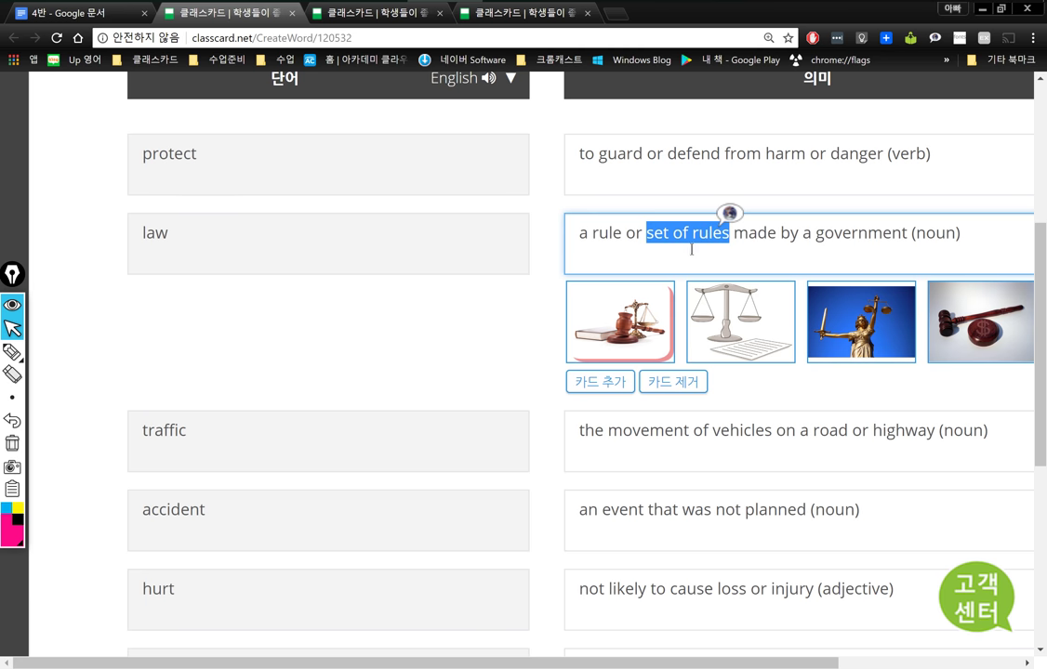
pyautogui.moveTo(583, 233); pyautogui.dragTo(729, 234)
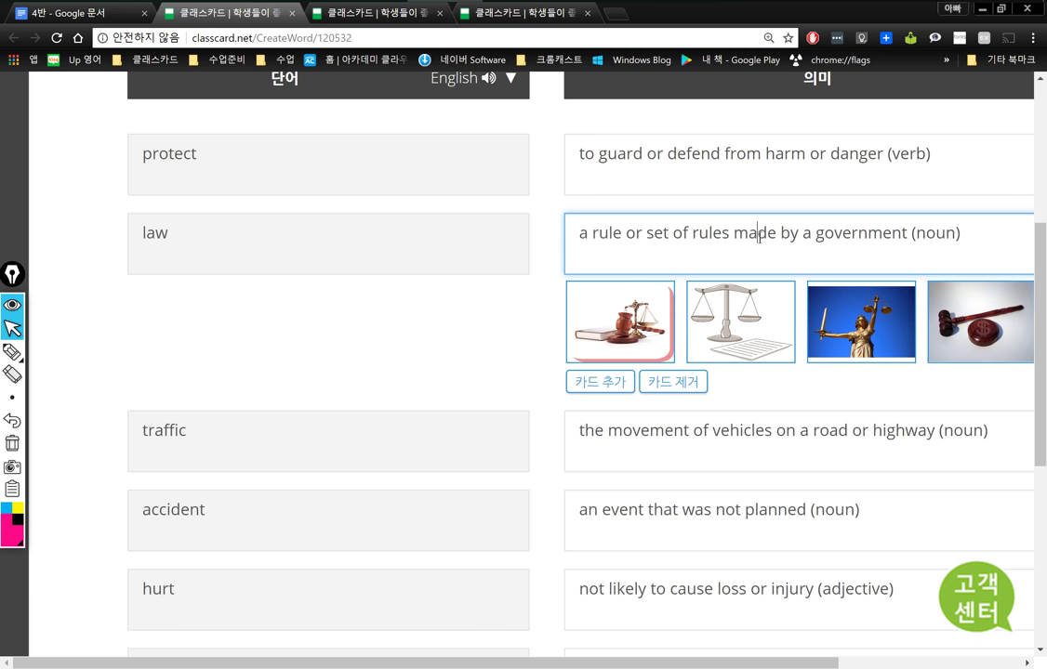
pyautogui.doubleClick(761, 234)
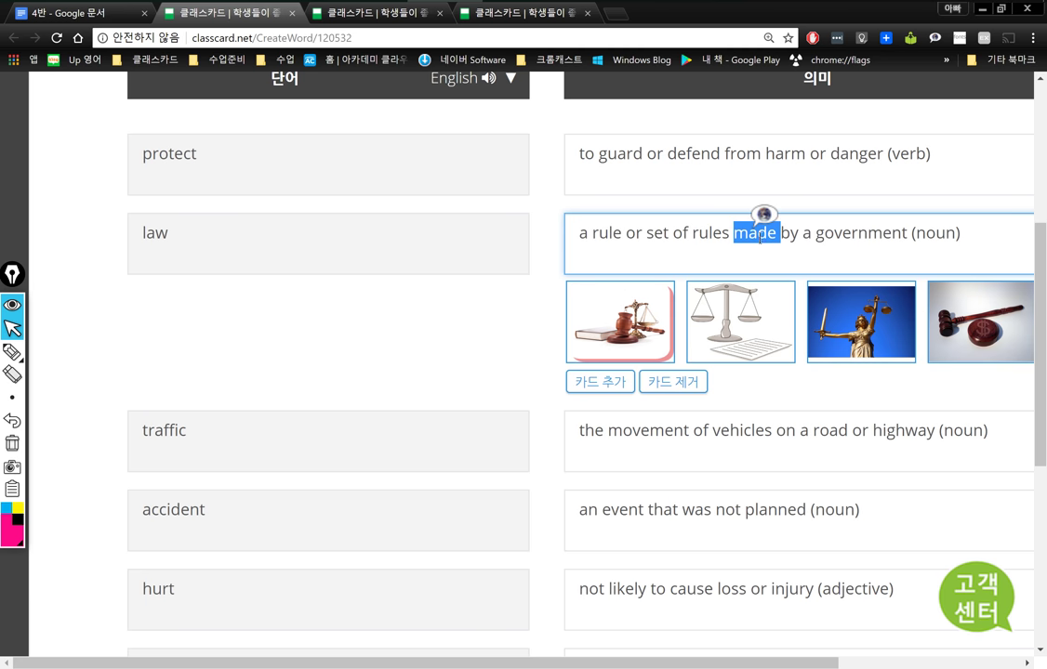
pyautogui.click(801, 234)
pyautogui.moveTo(781, 234); pyautogui.dragTo(907, 235)
# Step: Look up "government" in the ImTranslator dictionary, listen to its first Korean meaning and English pronunciation, and highlight the word "law"
pyautogui.doubleClick(861, 234)
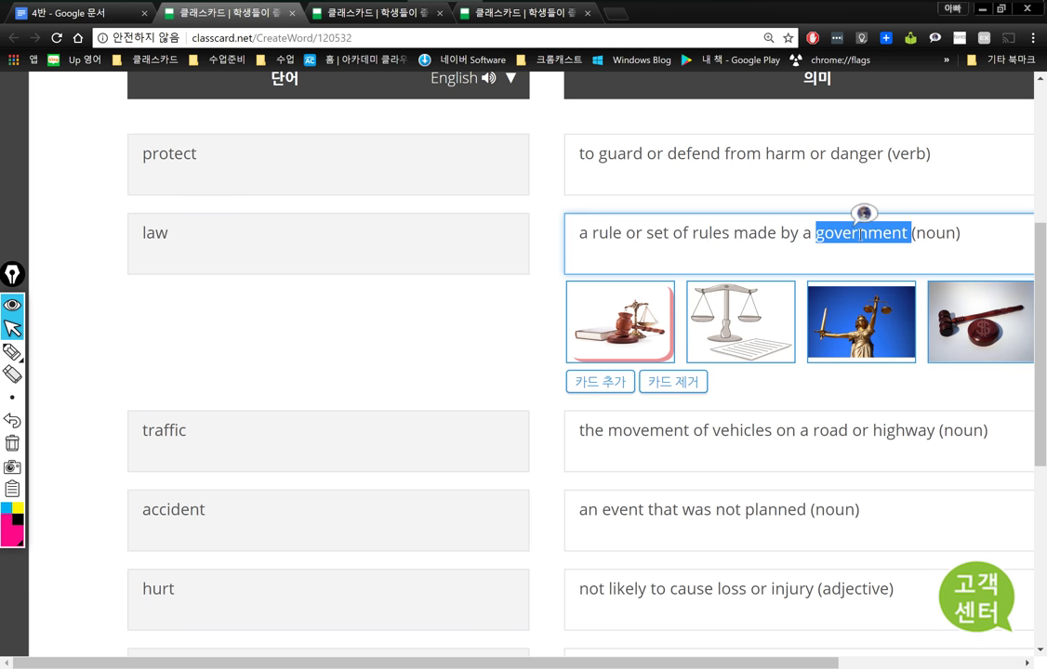
pyautogui.rightClick(861, 234)
pyautogui.moveTo(874, 468)
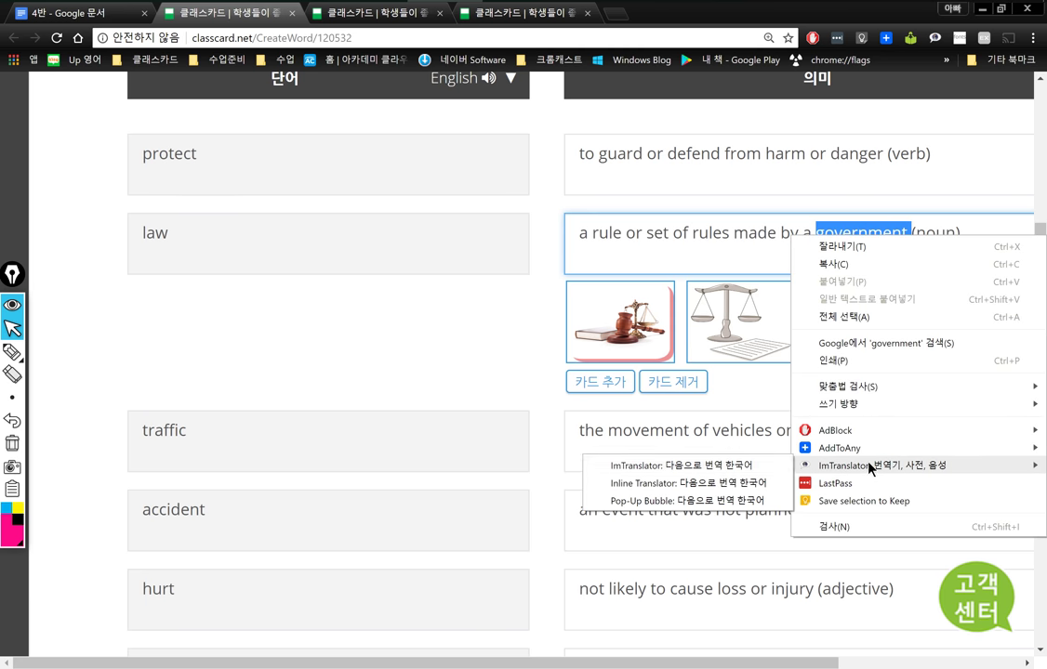
pyautogui.click(757, 465)
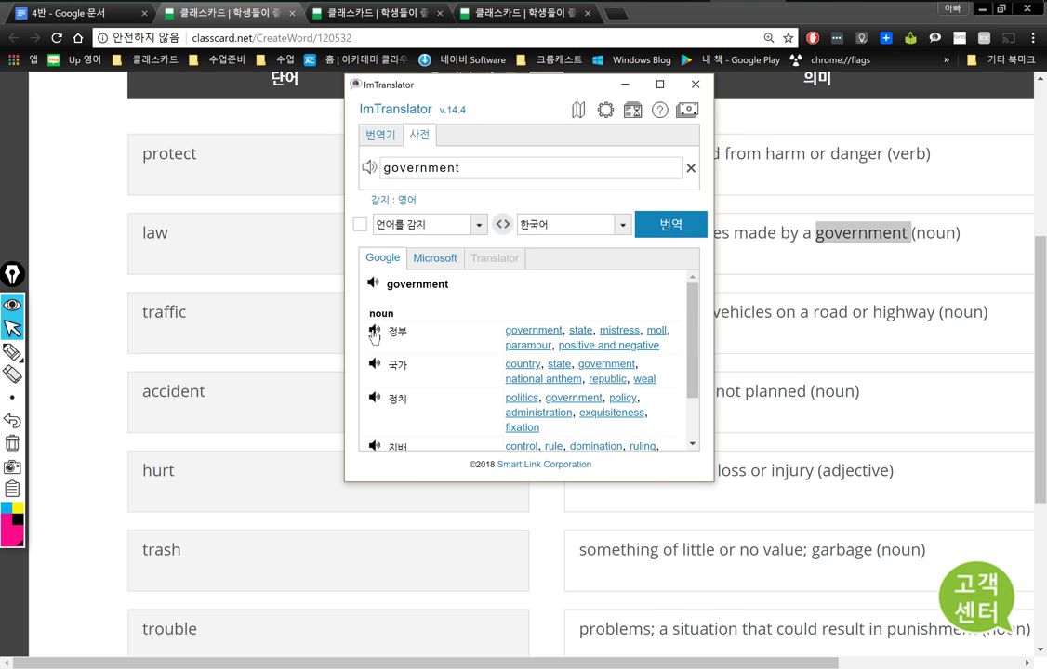
pyautogui.click(373, 331)
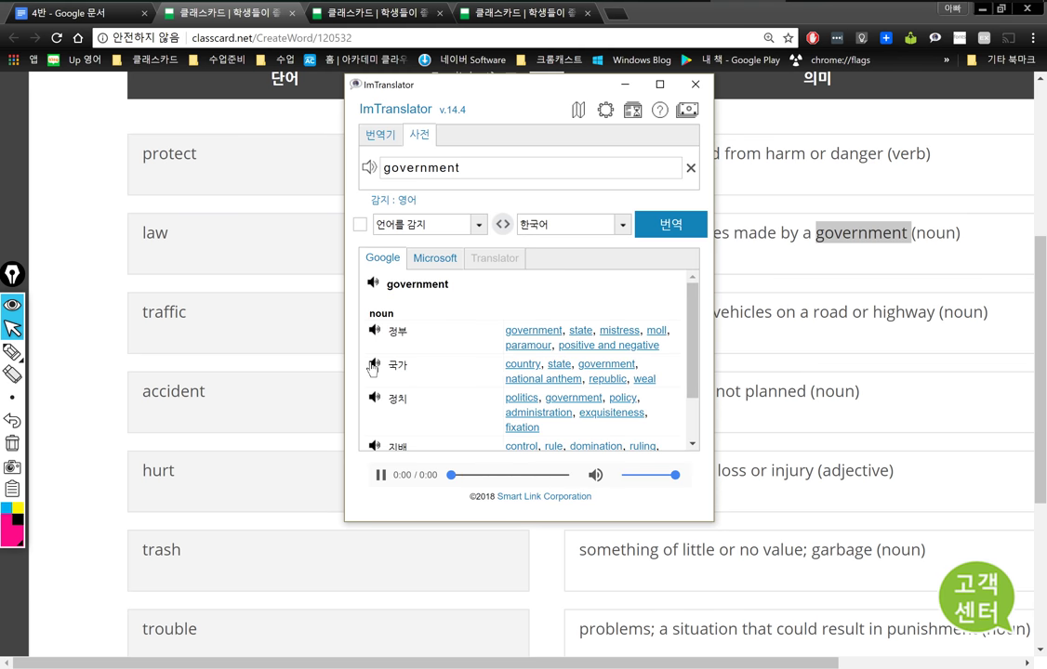
pyautogui.click(375, 285)
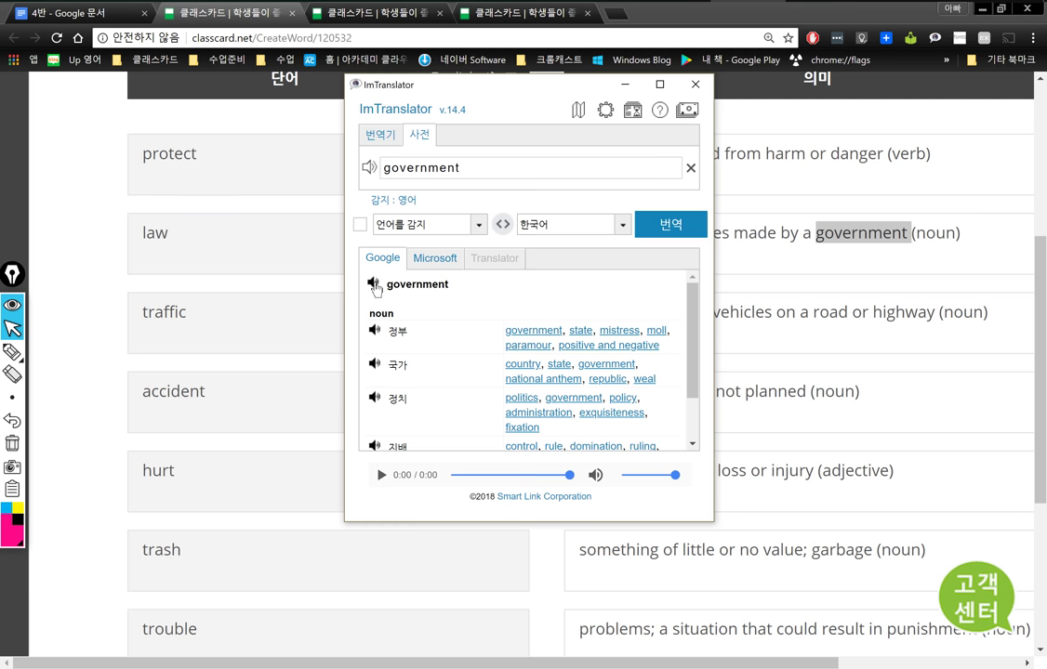
pyautogui.click(856, 314)
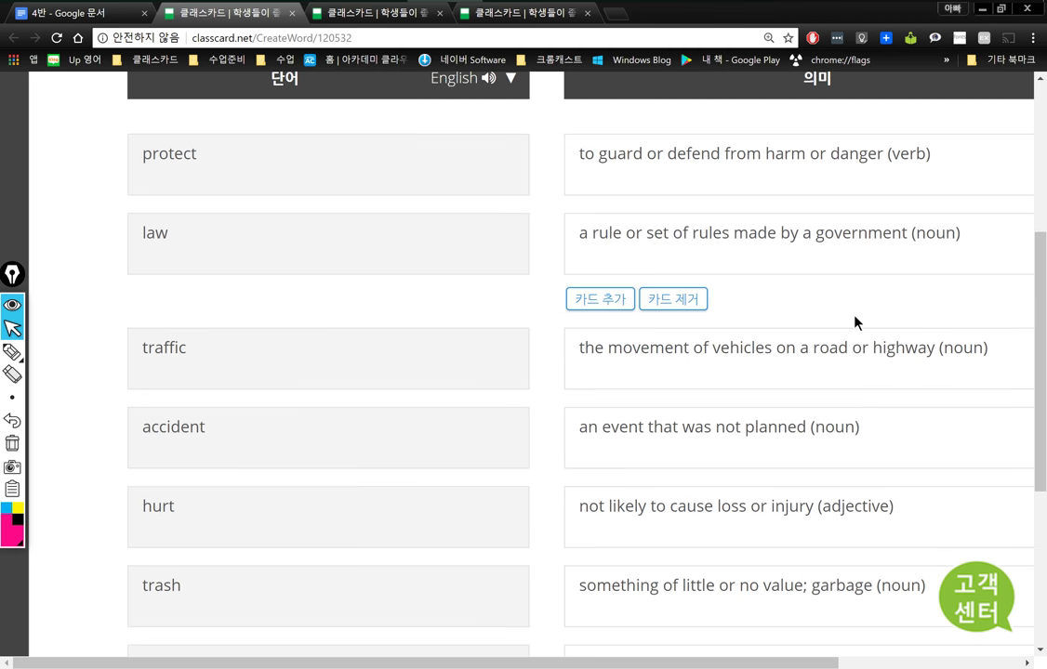
pyautogui.doubleClick(158, 231)
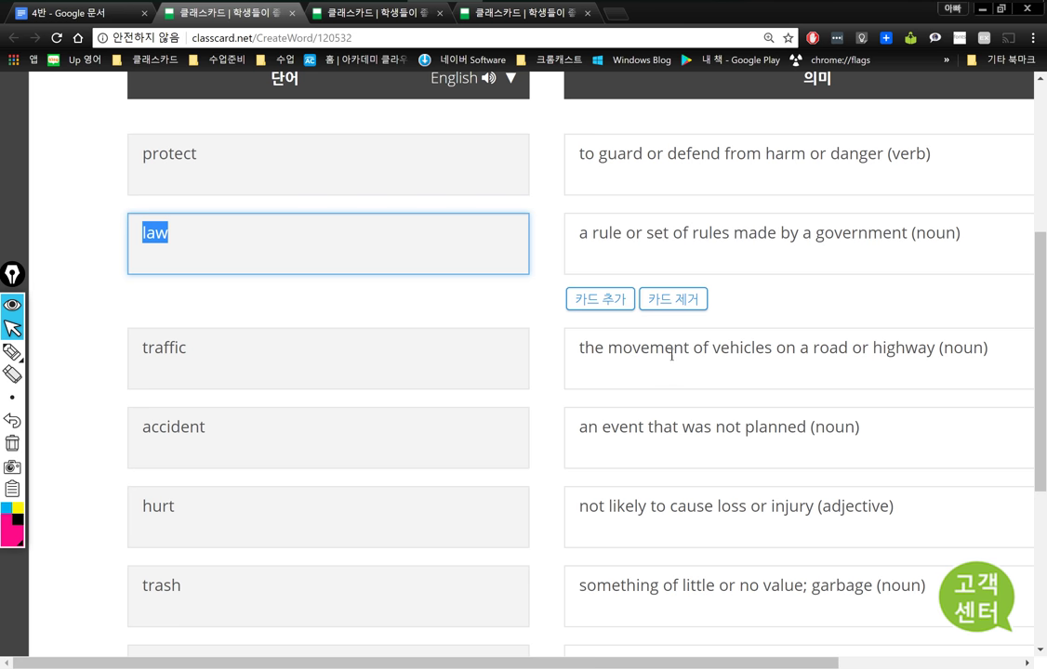
# Step: Look up "vehicles" from the "traffic" definition in the ImTranslator dictionary and listen to its Korean meanings and English pronunciation
pyautogui.moveTo(579, 348); pyautogui.dragTo(934, 334)
pyautogui.doubleClick(745, 314)
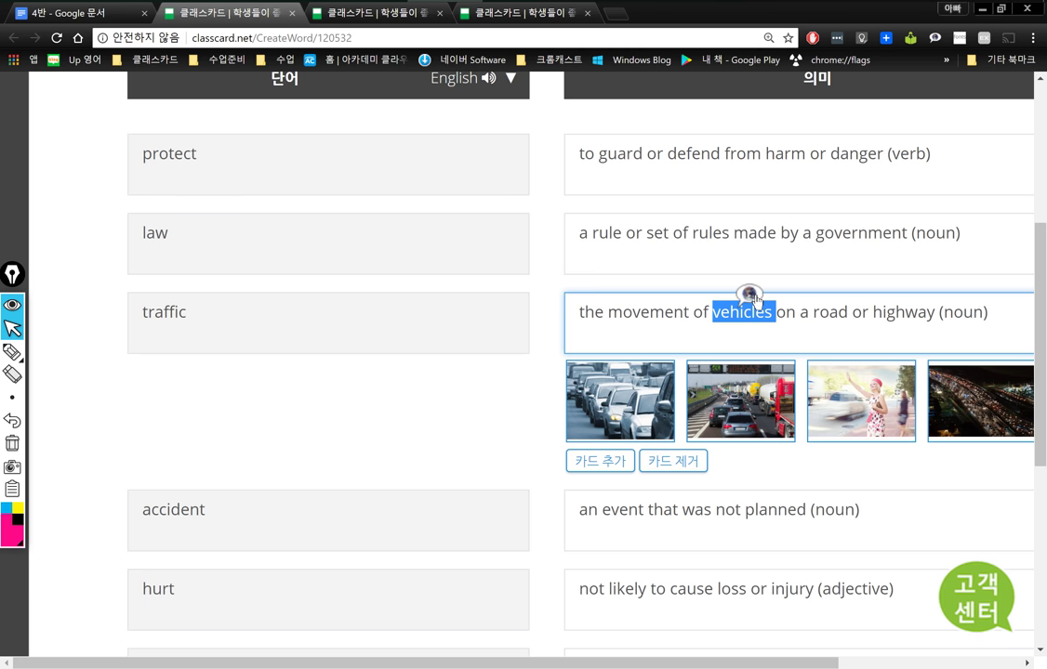
pyautogui.rightClick(753, 314)
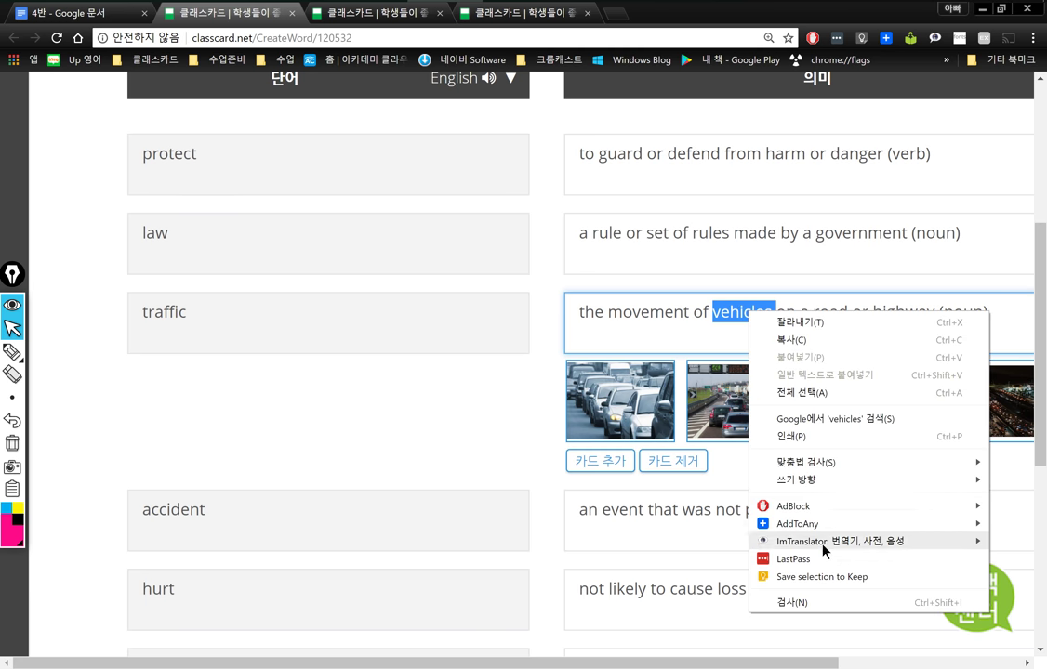
pyautogui.moveTo(829, 547)
pyautogui.click(734, 540)
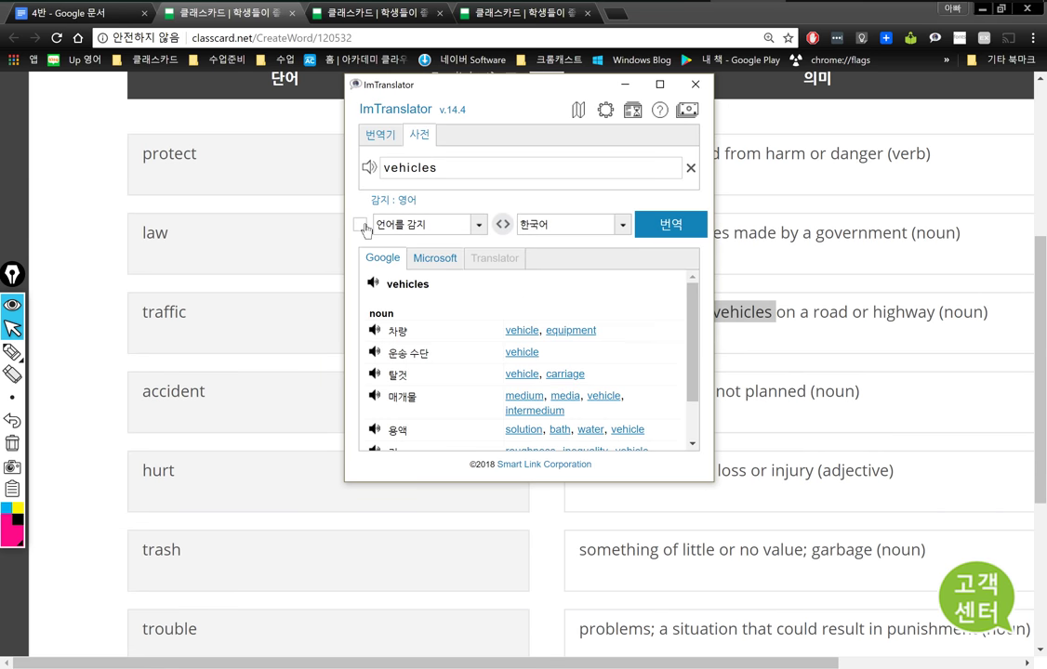
pyautogui.click(374, 331)
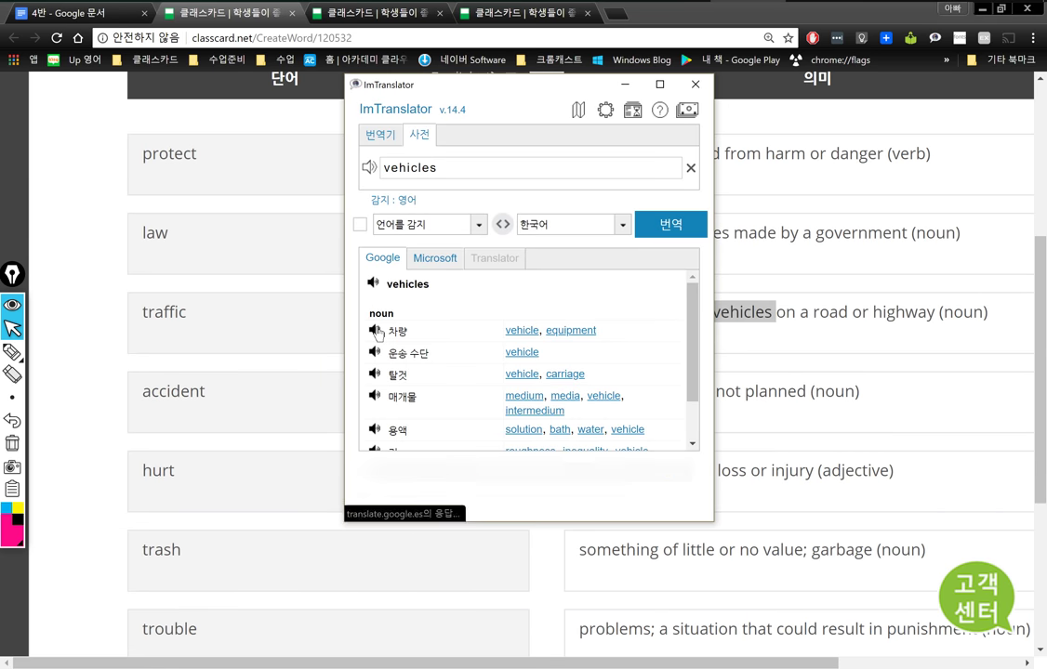
pyautogui.click(377, 375)
pyautogui.click(374, 284)
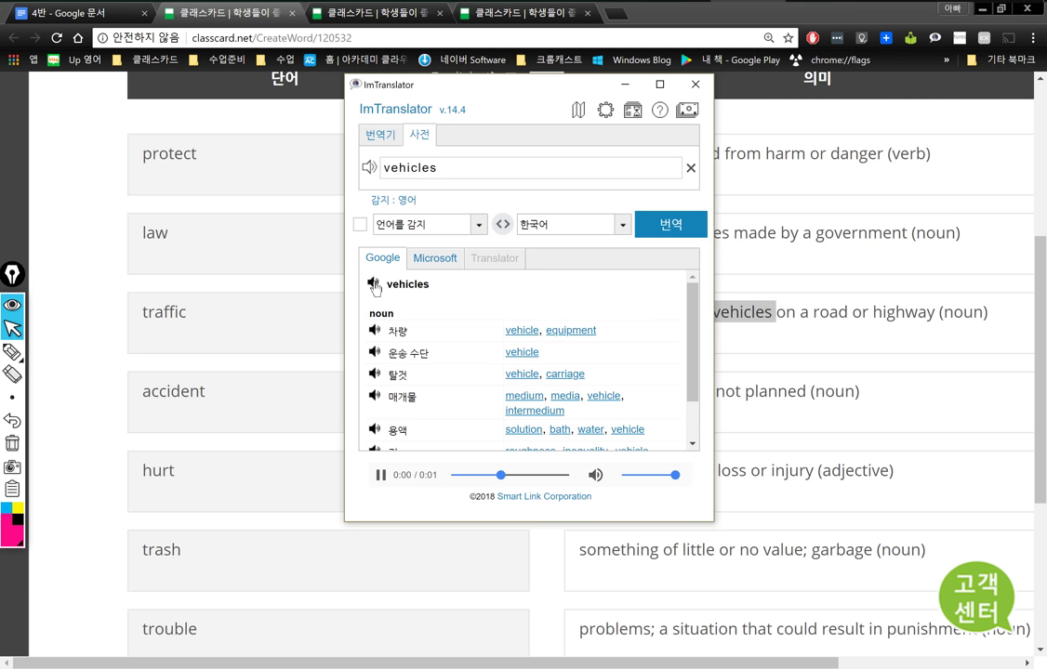
# Step: Look up the Korean meanings of "highway" in the ImTranslator dictionary
pyautogui.doubleClick(466, 173)
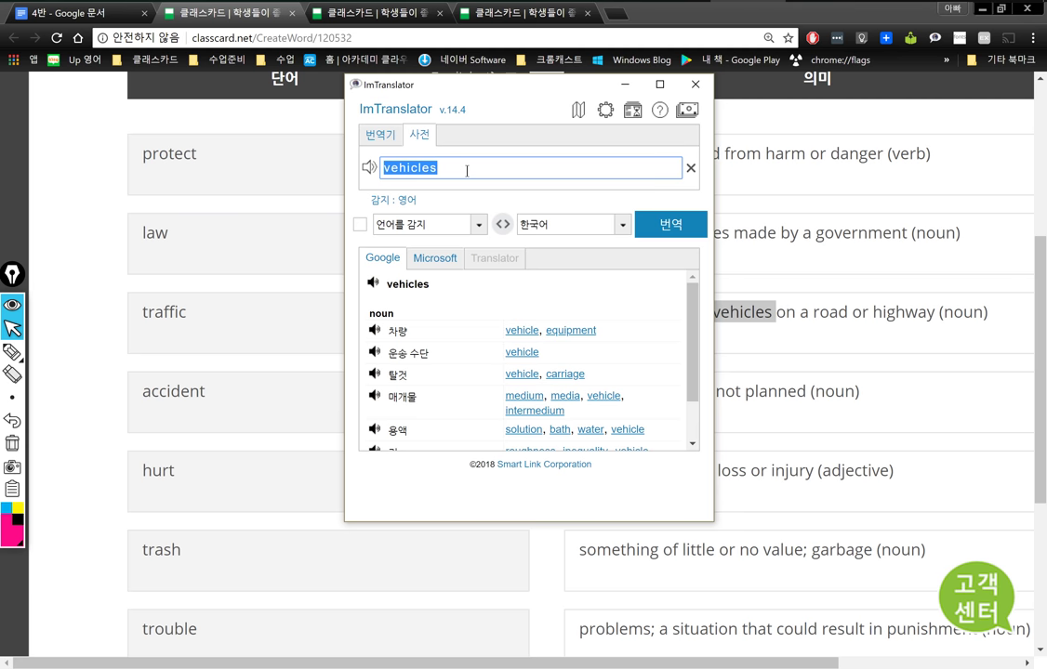
pyautogui.write('highw')
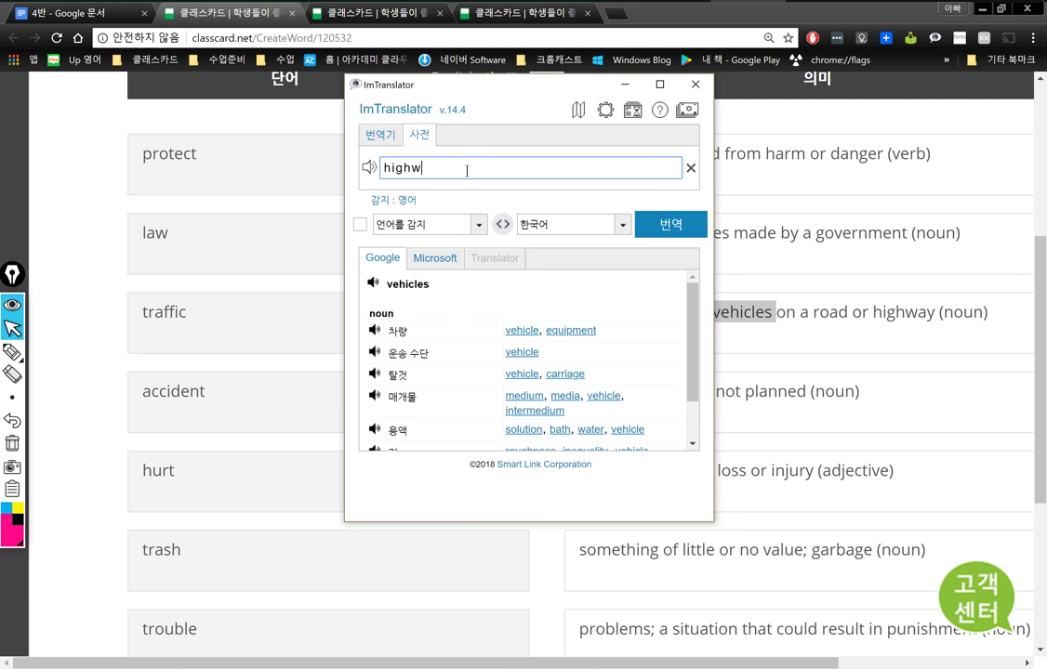
pyautogui.write('ay')
pyautogui.click(655, 226)
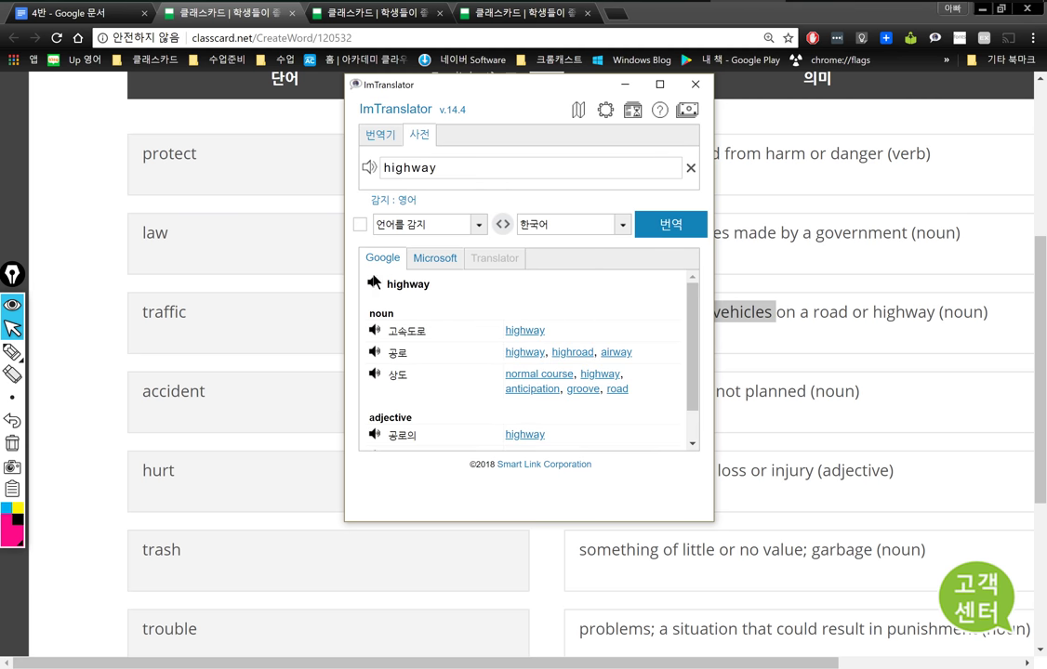
# Step: Listen to the English pronunciation and first Korean meaning of "highway", and put the dictionary window away
pyautogui.click(374, 282)
pyautogui.click(374, 331)
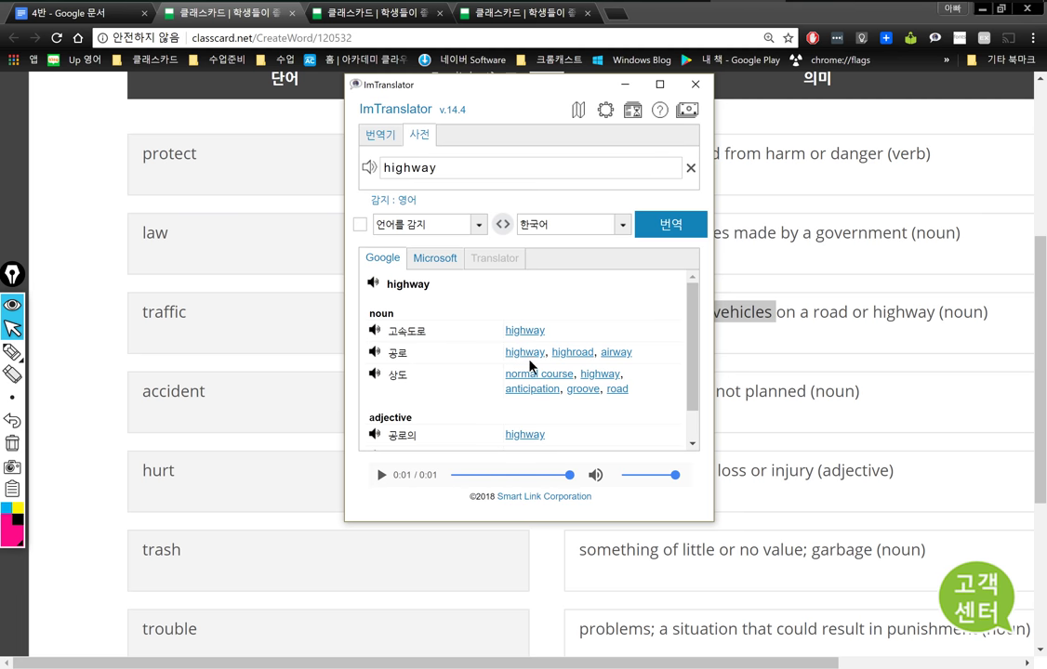
pyautogui.click(375, 283)
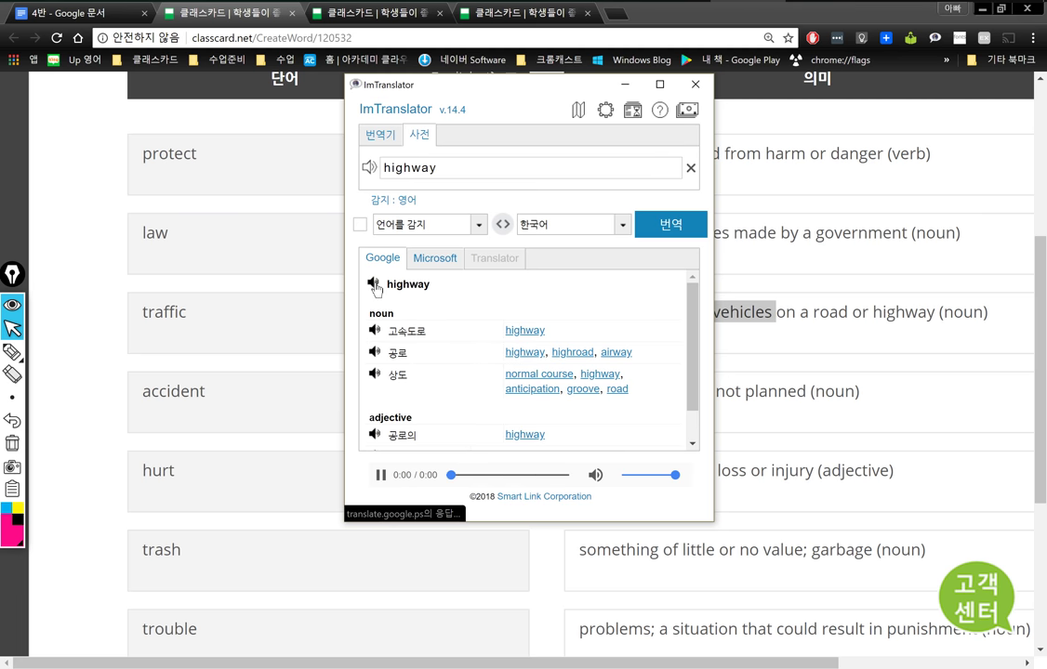
pyautogui.click(624, 86)
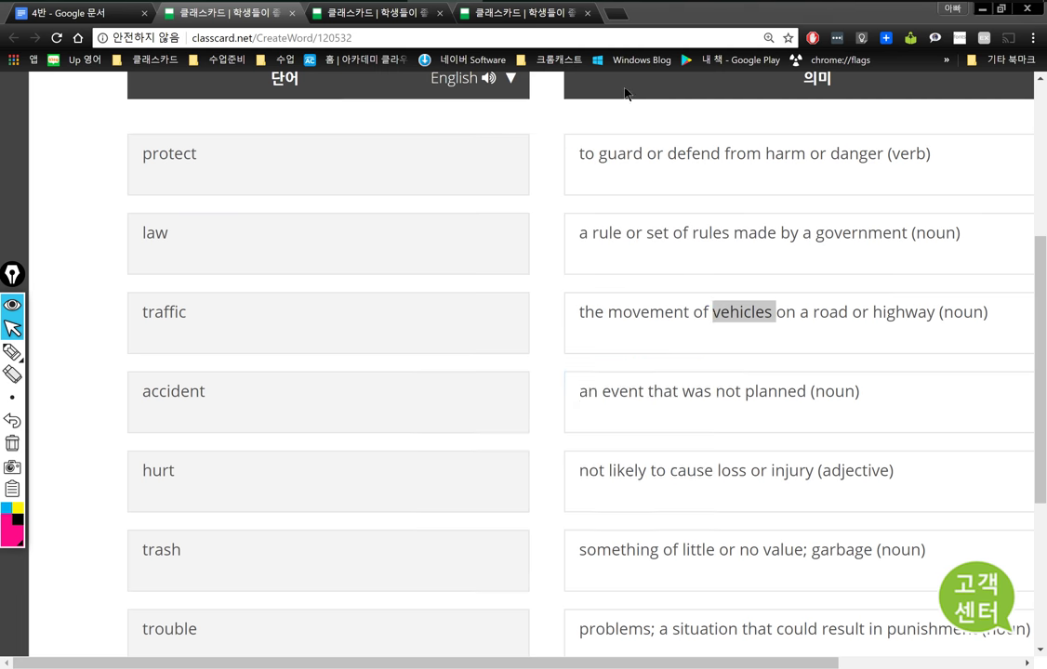
# Step: Look up "movement" from the "traffic" definition in the ImTranslator dictionary and listen to its first Korean meaning and English pronunciation
pyautogui.doubleClick(642, 312)
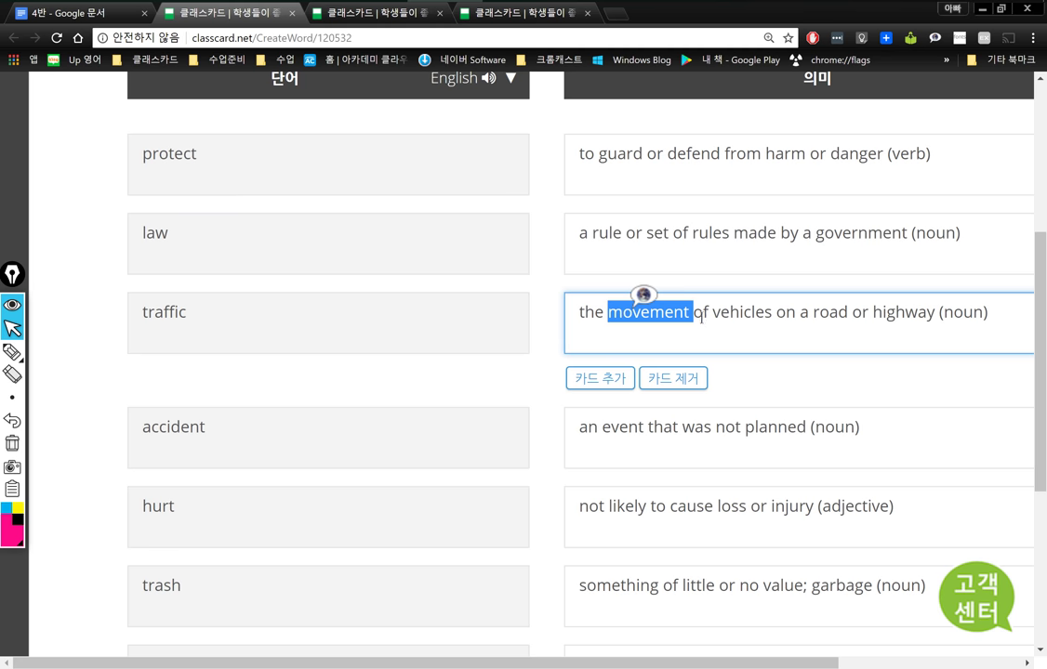
pyautogui.rightClick(660, 315)
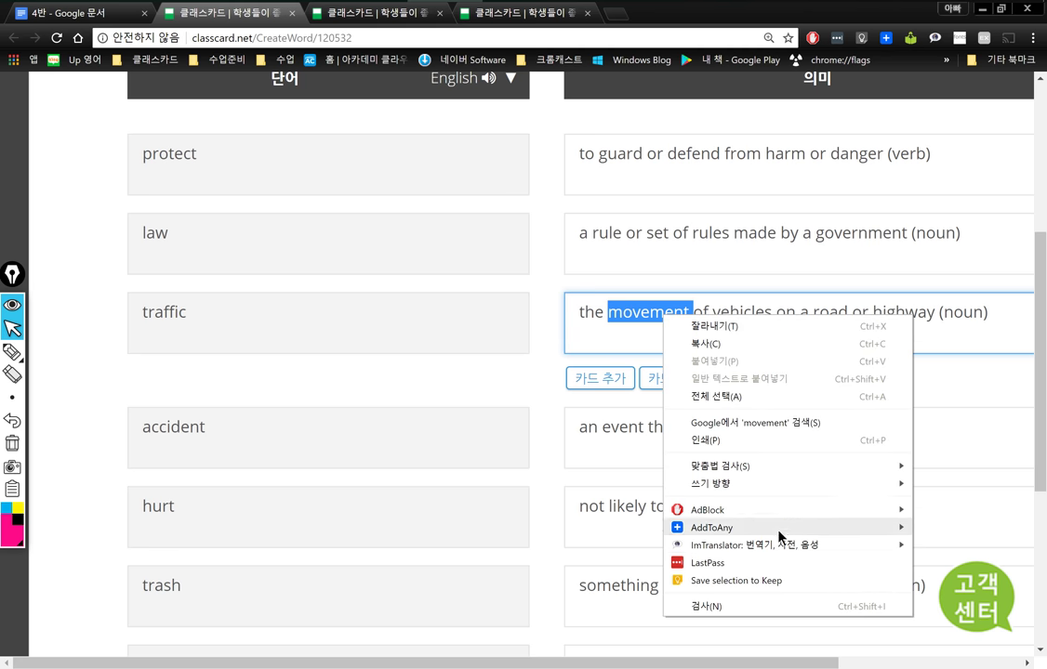
pyautogui.moveTo(782, 543)
pyautogui.click(613, 539)
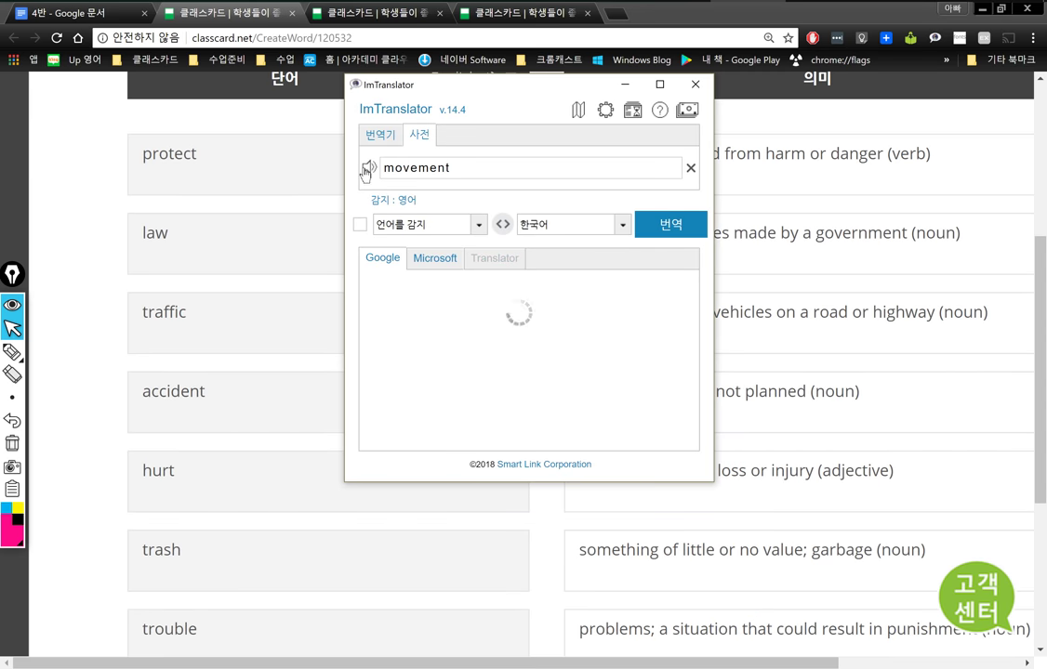
pyautogui.click(374, 331)
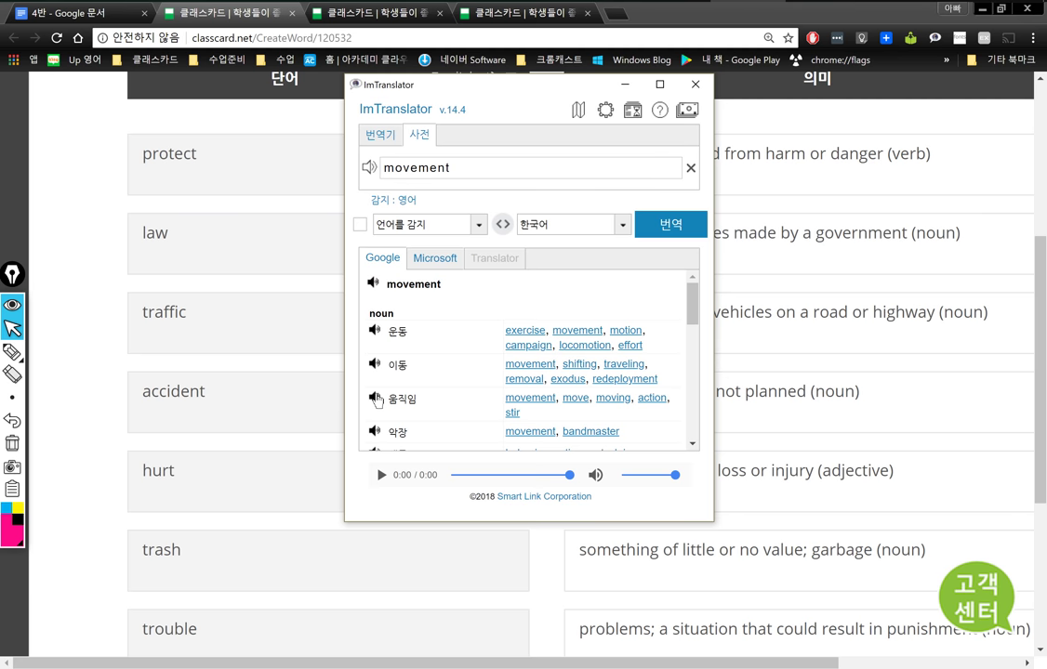
pyautogui.click(373, 283)
pyautogui.click(695, 83)
# Step: Highlight the parts of the "traffic" definition in turn: "the movement", "of vehicles" and "on a road or highway"
pyautogui.click(693, 322)
pyautogui.moveTo(579, 313); pyautogui.dragTo(689, 312)
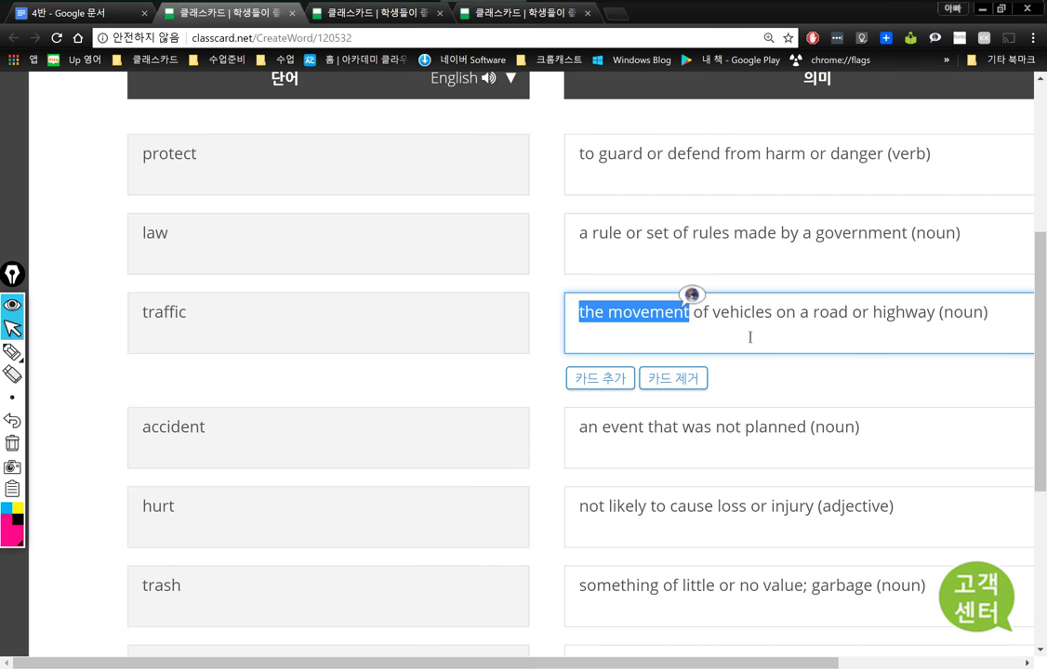
pyautogui.click(728, 311)
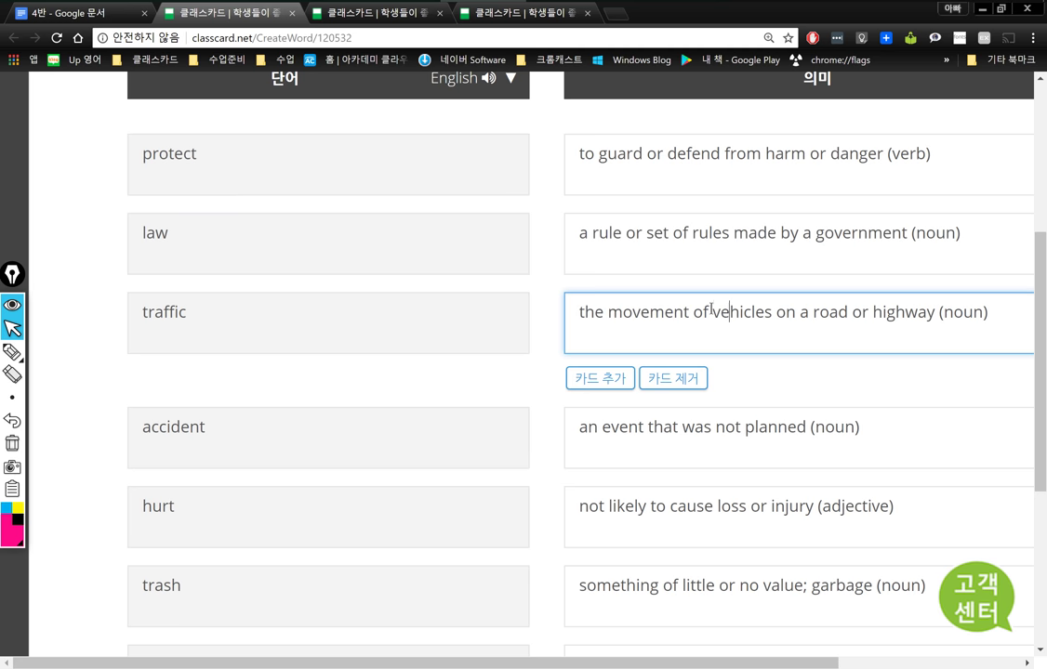
pyautogui.moveTo(692, 312); pyautogui.dragTo(772, 312)
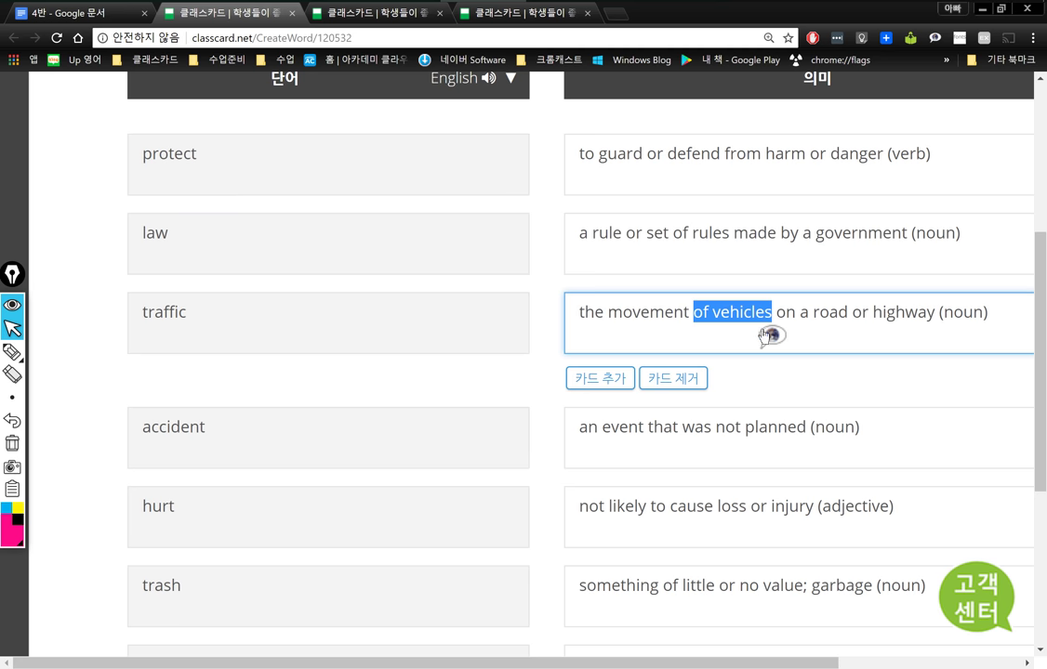
pyautogui.click(787, 313)
pyautogui.moveTo(779, 312); pyautogui.dragTo(936, 314)
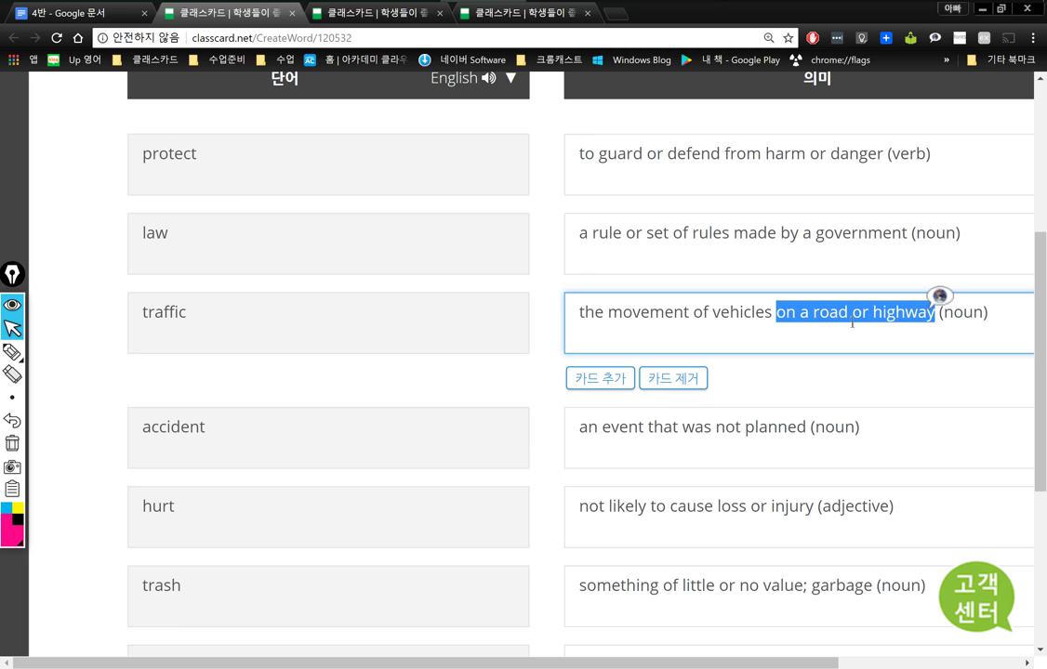
# Step: Highlight the road-or-highway phrase of the "traffic" definition again, followed by the word "traffic" itself
pyautogui.click(794, 313)
pyautogui.doubleClick(789, 313)
pyautogui.click(813, 312)
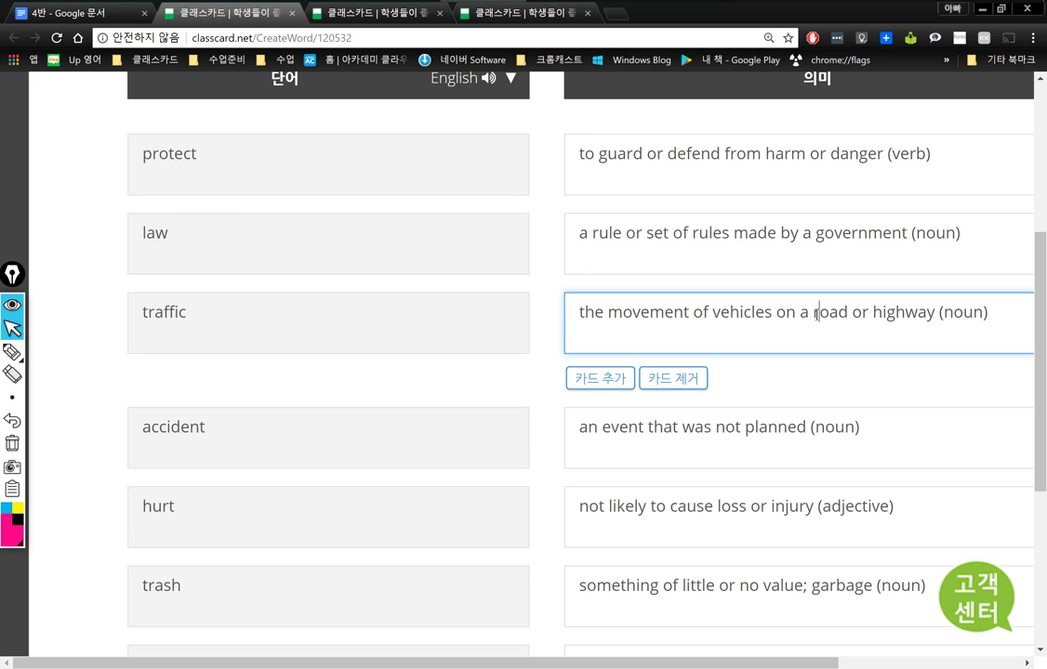
pyautogui.moveTo(776, 313); pyautogui.dragTo(914, 313)
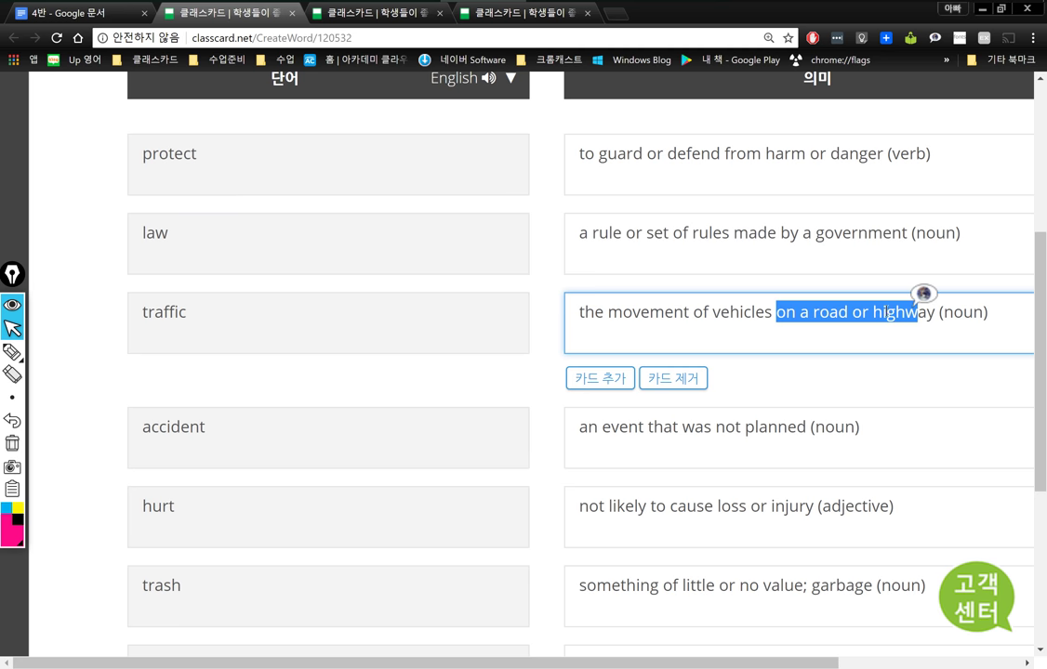
pyautogui.click(161, 313)
pyautogui.doubleClick(161, 312)
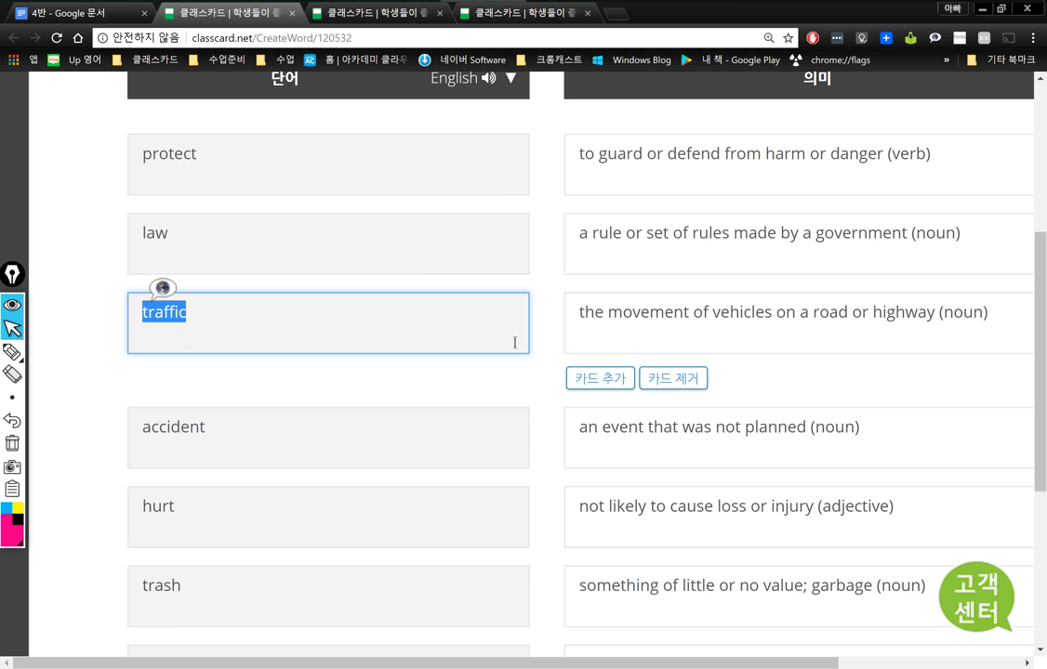
# Step: Highlight "the movement of vehicles", "on a road or highway" and the word "traffic" to review the whole card
pyautogui.moveTo(771, 312); pyautogui.dragTo(528, 311)
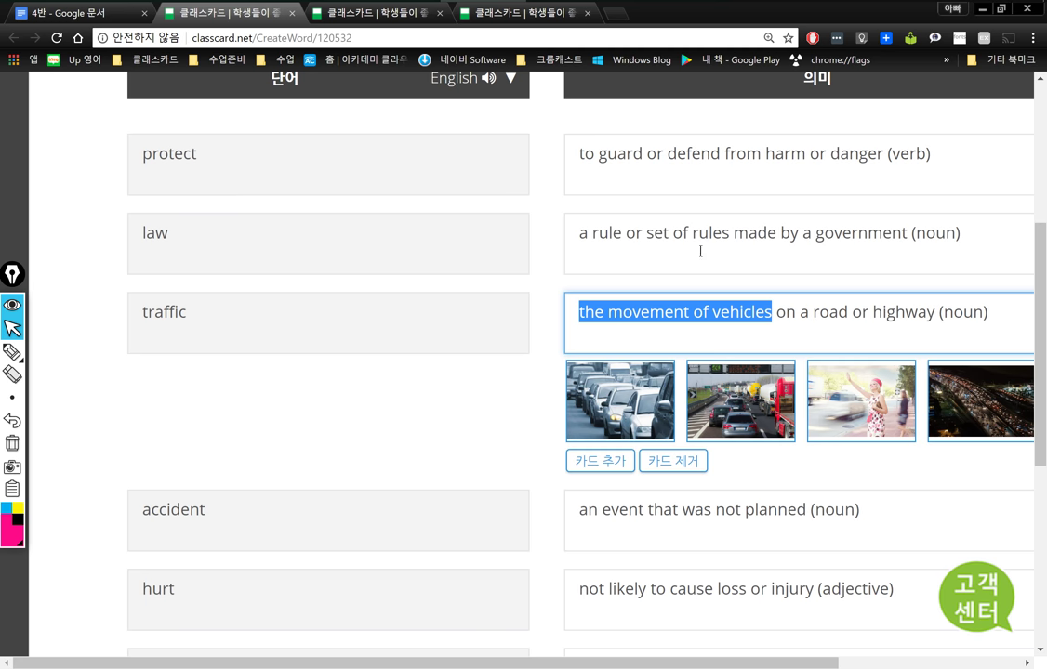
pyautogui.moveTo(777, 312); pyautogui.dragTo(936, 312)
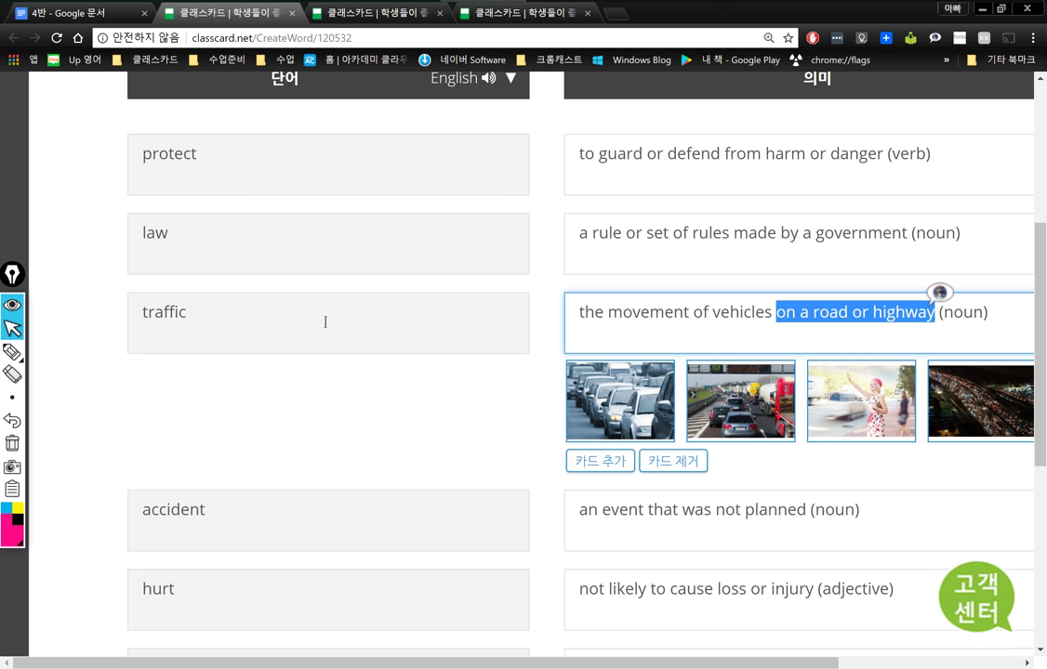
pyautogui.doubleClick(152, 311)
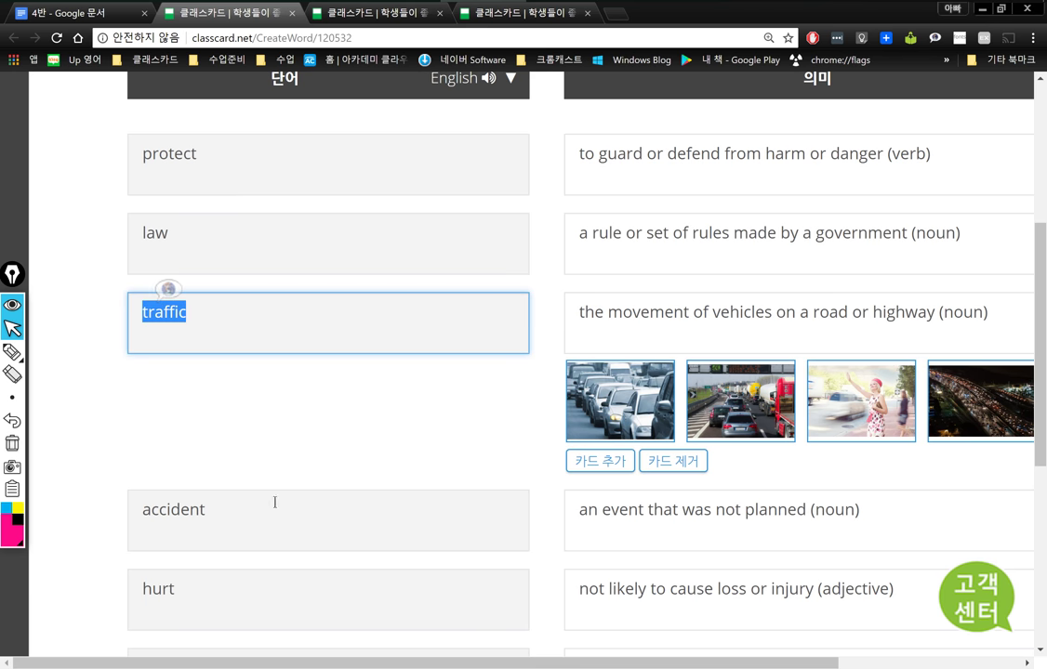
# Step: Highlight the word "accident", and "event" and "that was not planned" in its definition
pyautogui.click(188, 510)
pyautogui.doubleClick(186, 390)
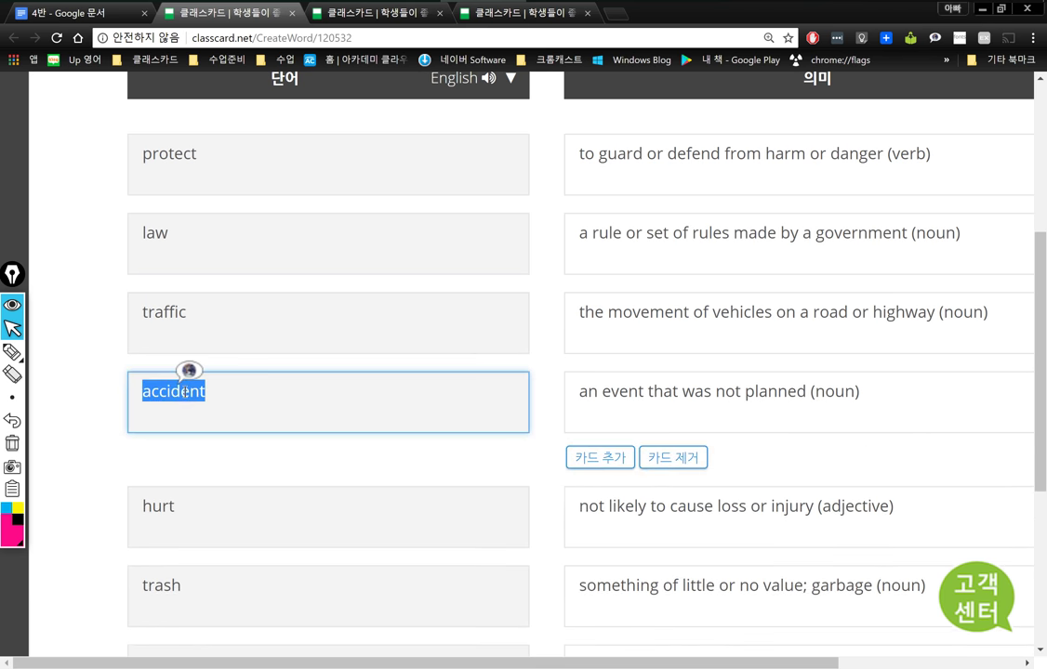
pyautogui.click(612, 407)
pyautogui.click(708, 407)
pyautogui.doubleClick(629, 391)
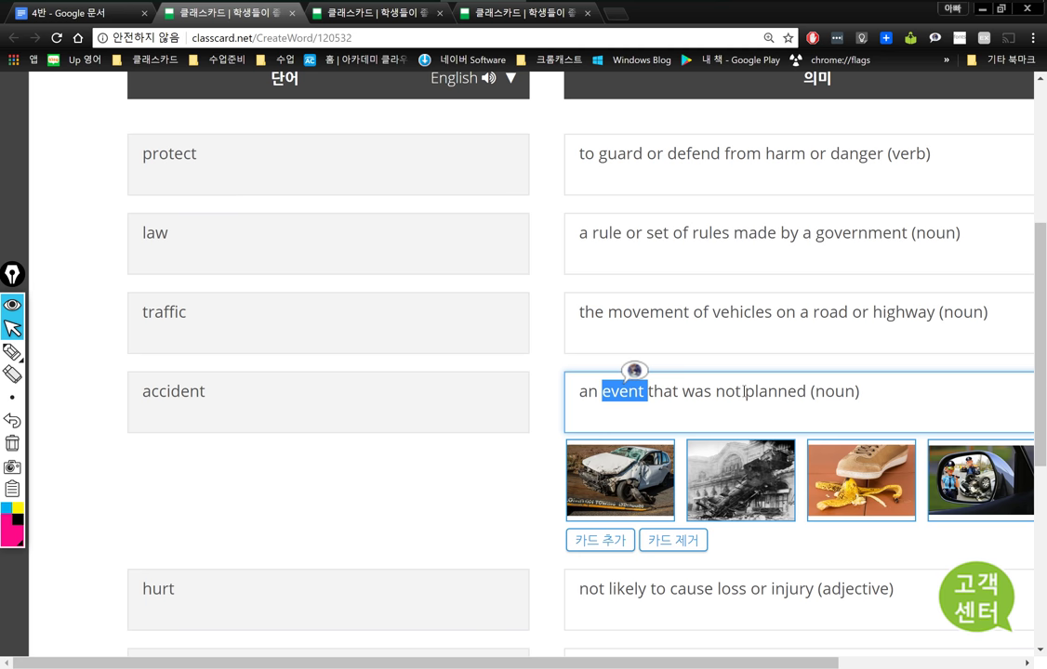
pyautogui.click(652, 398)
pyautogui.moveTo(648, 392); pyautogui.dragTo(807, 392)
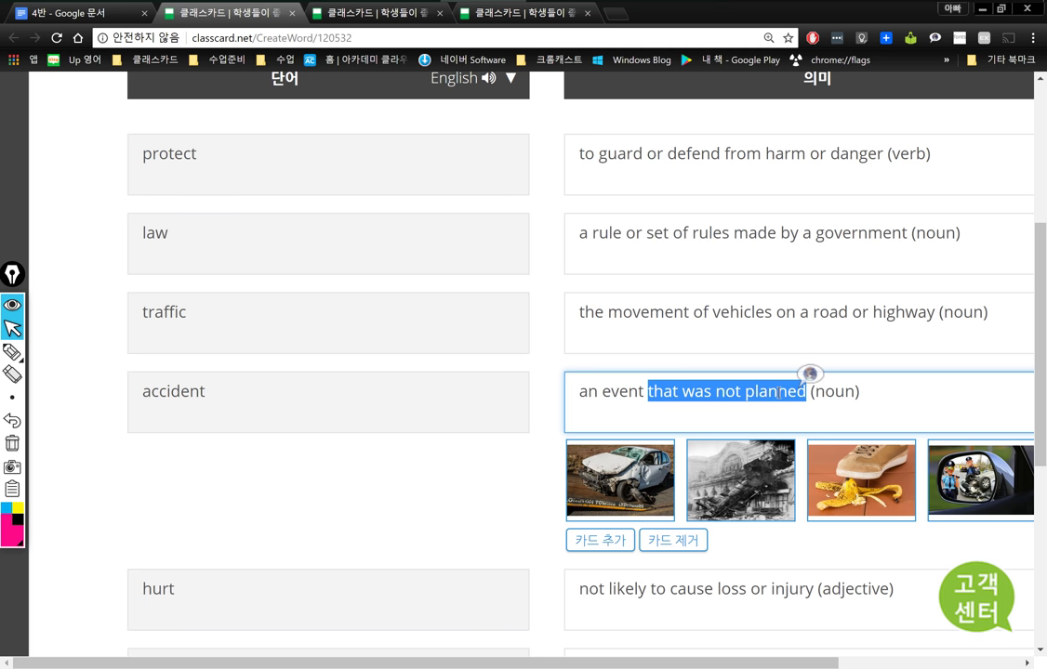
# Step: Go over the "accident" card again, highlighting "event", "accident", "that was not planned" and "event" once more
pyautogui.doubleClick(622, 392)
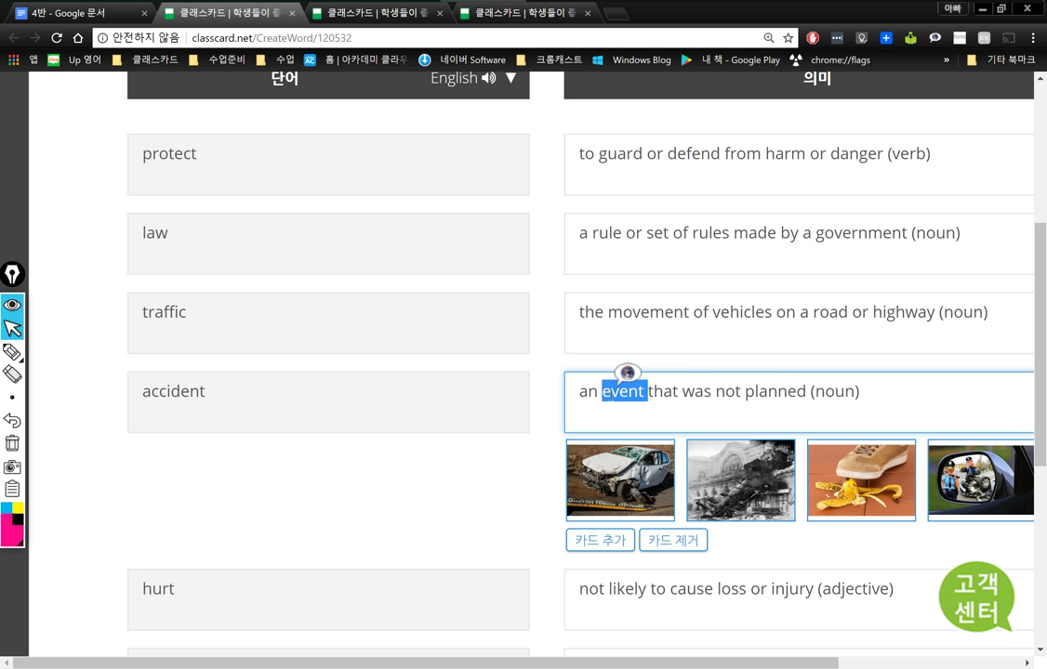
pyautogui.click(139, 390)
pyautogui.doubleClick(139, 391)
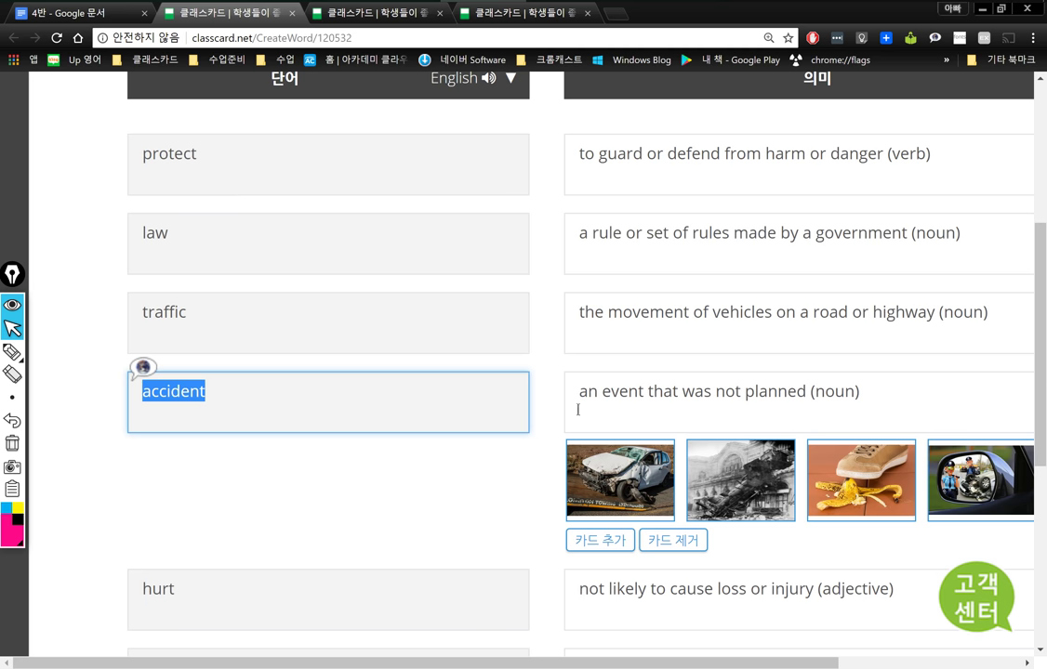
pyautogui.click(673, 394)
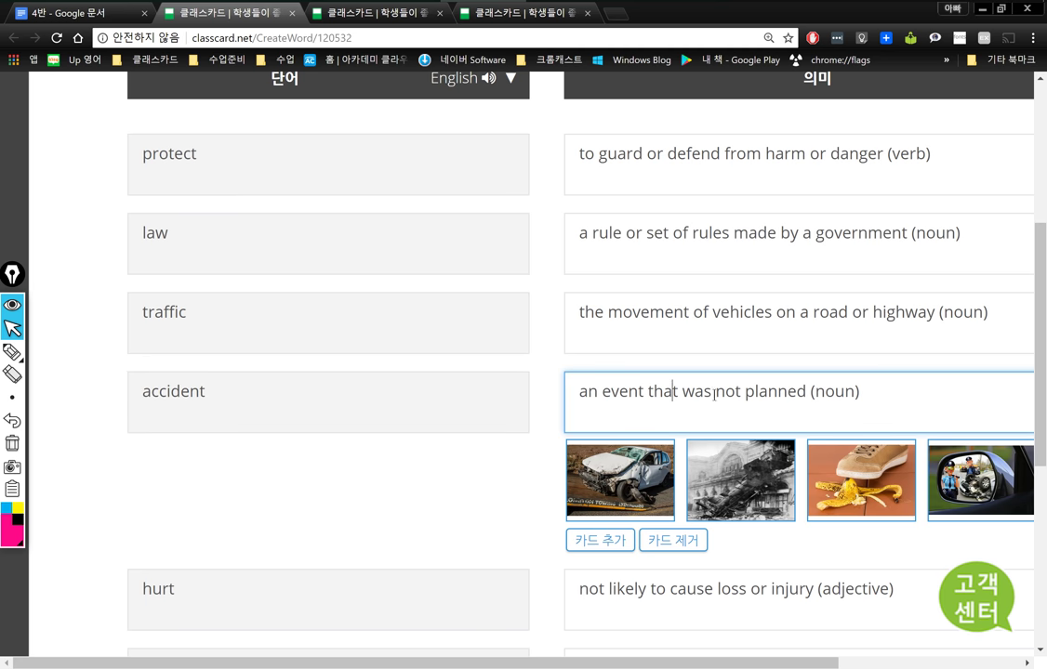
pyautogui.moveTo(648, 392); pyautogui.dragTo(808, 392)
pyautogui.doubleClick(622, 392)
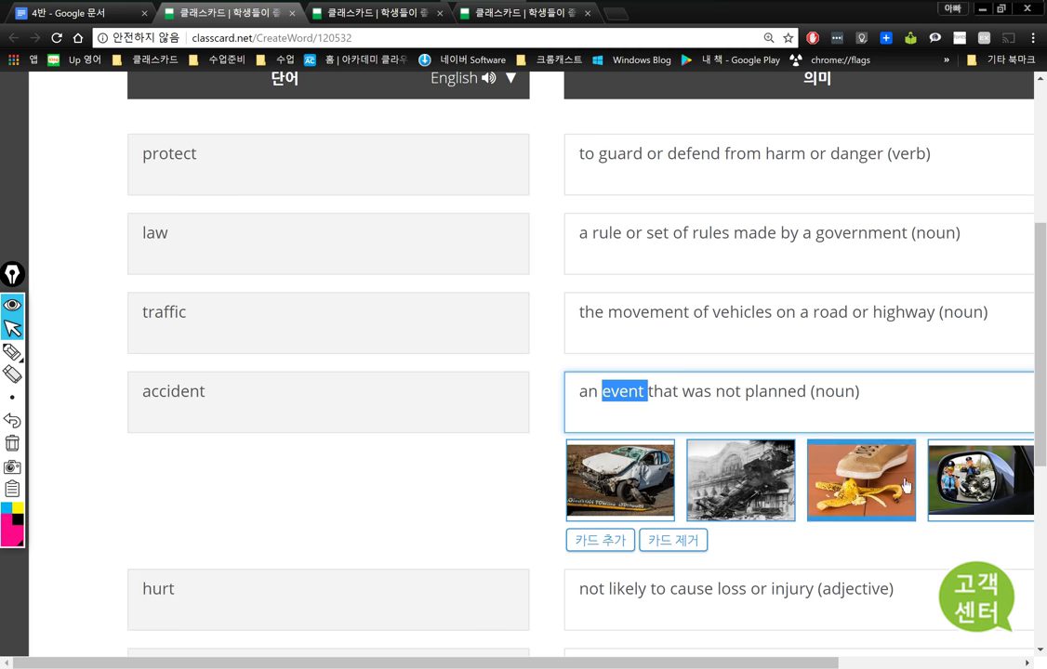
# Step: Look up "cause" from the "hurt" definition in the ImTranslator dictionary
pyautogui.scroll(-3, 472, 474)
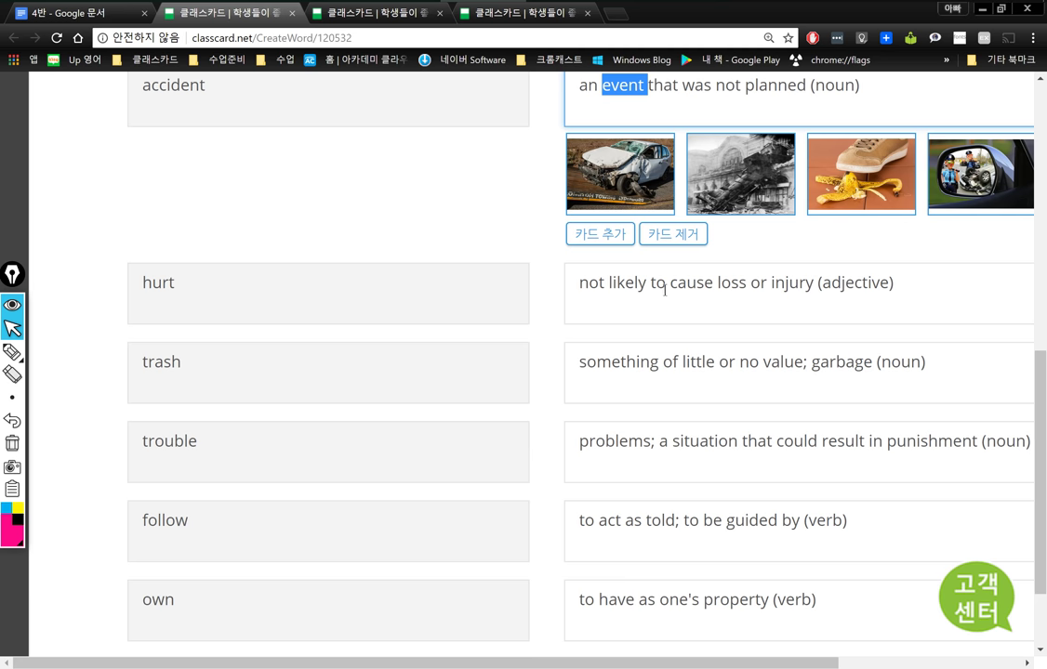
pyautogui.click(693, 295)
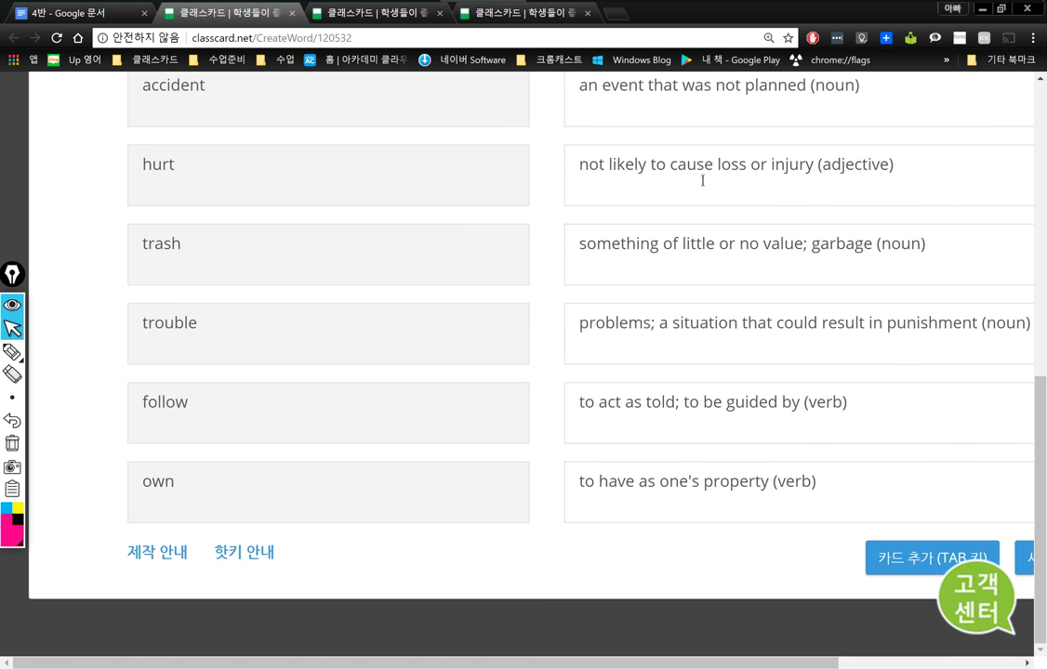
pyautogui.doubleClick(696, 164)
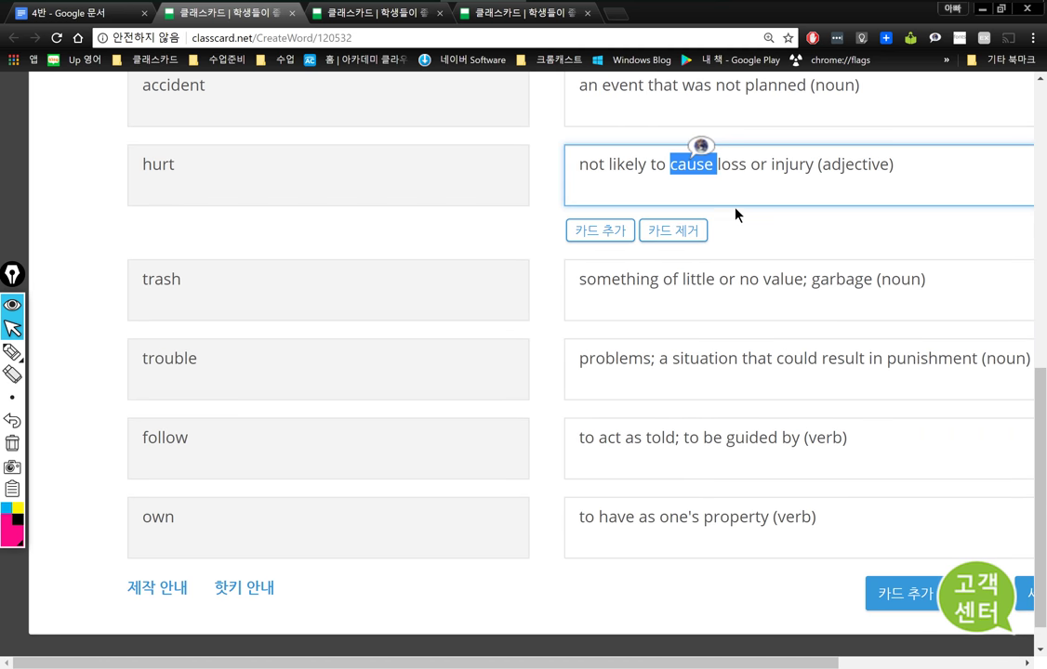
pyautogui.rightClick(699, 164)
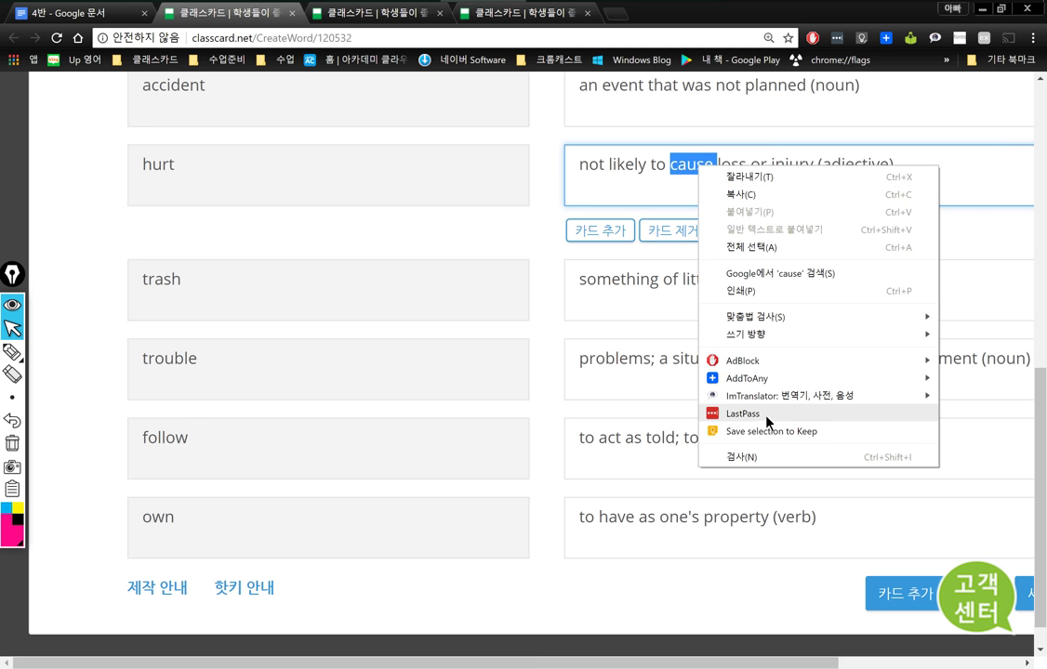
pyautogui.moveTo(774, 398)
pyautogui.click(668, 398)
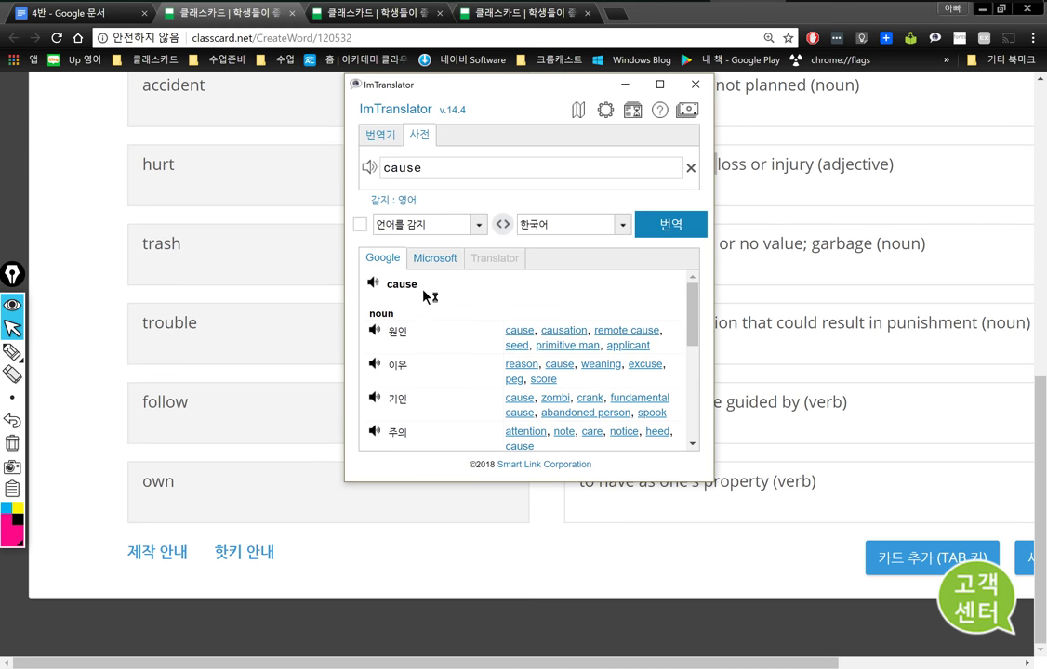
# Step: Extend the lookup to "cause loss or injury", translate it into Korean and highlight parts of the translation
pyautogui.click(506, 171)
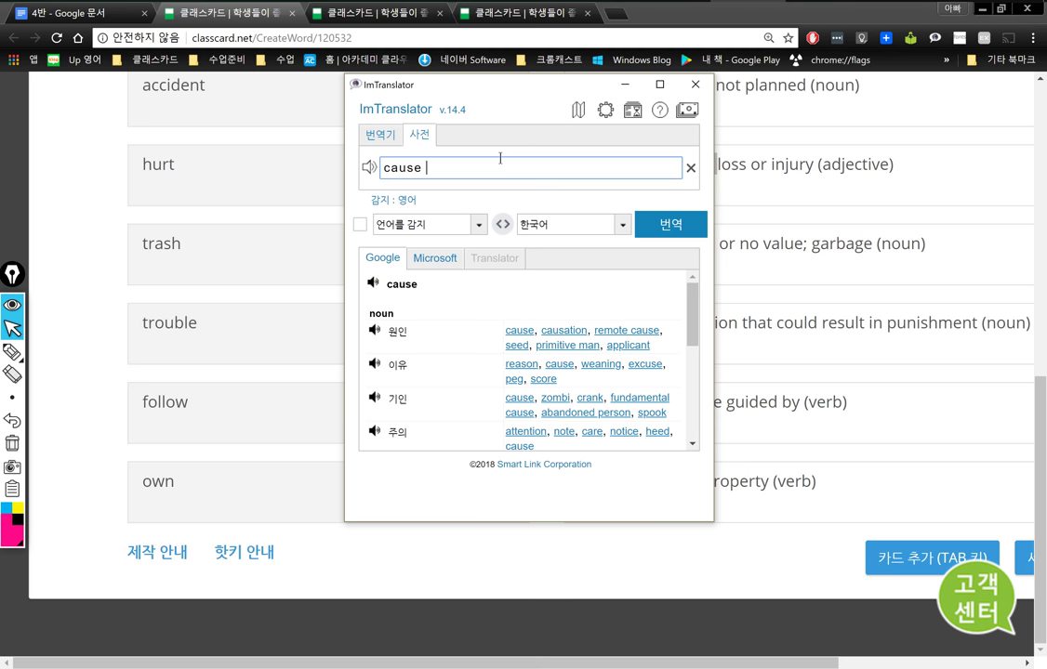
pyautogui.write('loss or injury')
pyautogui.press('Return')
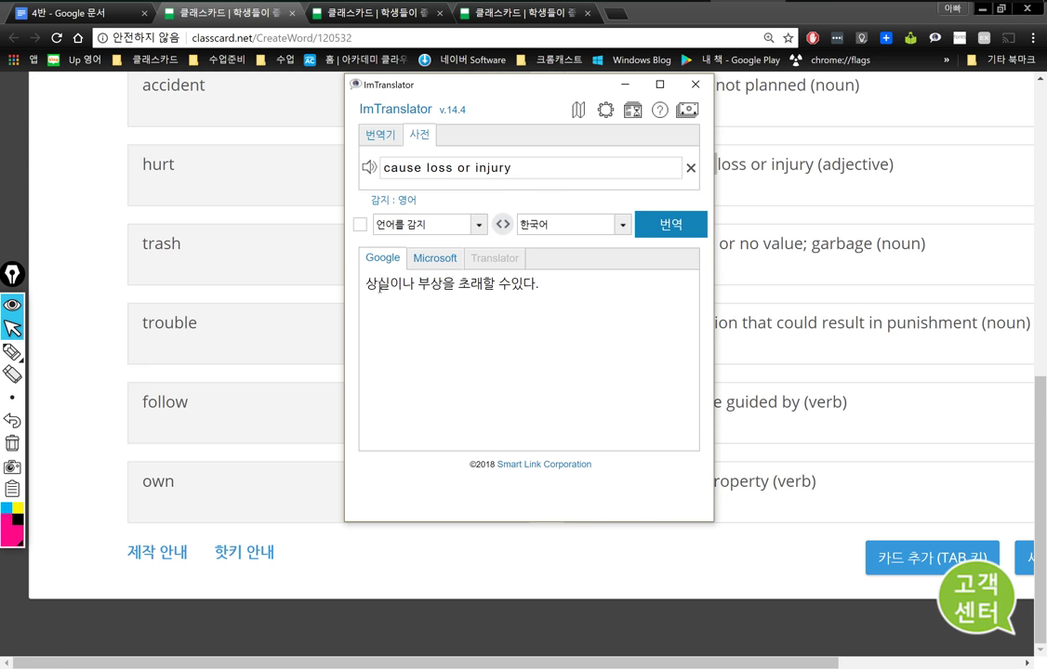
pyautogui.moveTo(384, 289); pyautogui.dragTo(366, 290)
pyautogui.moveTo(442, 284); pyautogui.dragTo(417, 284)
pyautogui.moveTo(511, 283); pyautogui.dragTo(498, 284)
# Step: Listen to the English pronunciation of "cause loss or injury" and highlight "loss" and "injury" in the phrase
pyautogui.moveTo(546, 167); pyautogui.dragTo(376, 168)
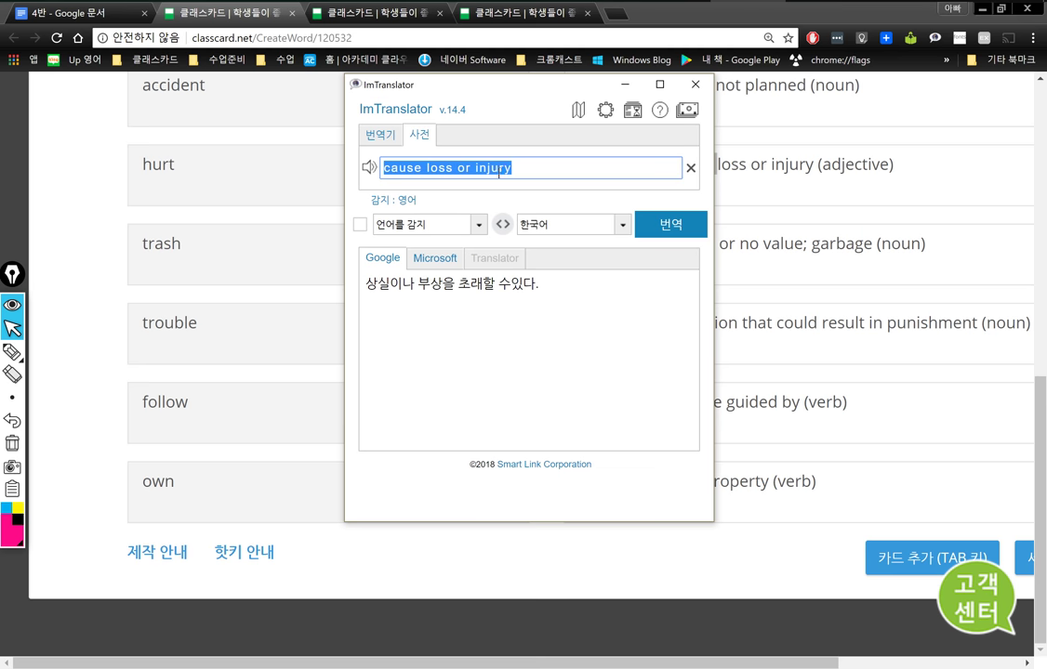
pyautogui.click(371, 170)
pyautogui.click(370, 169)
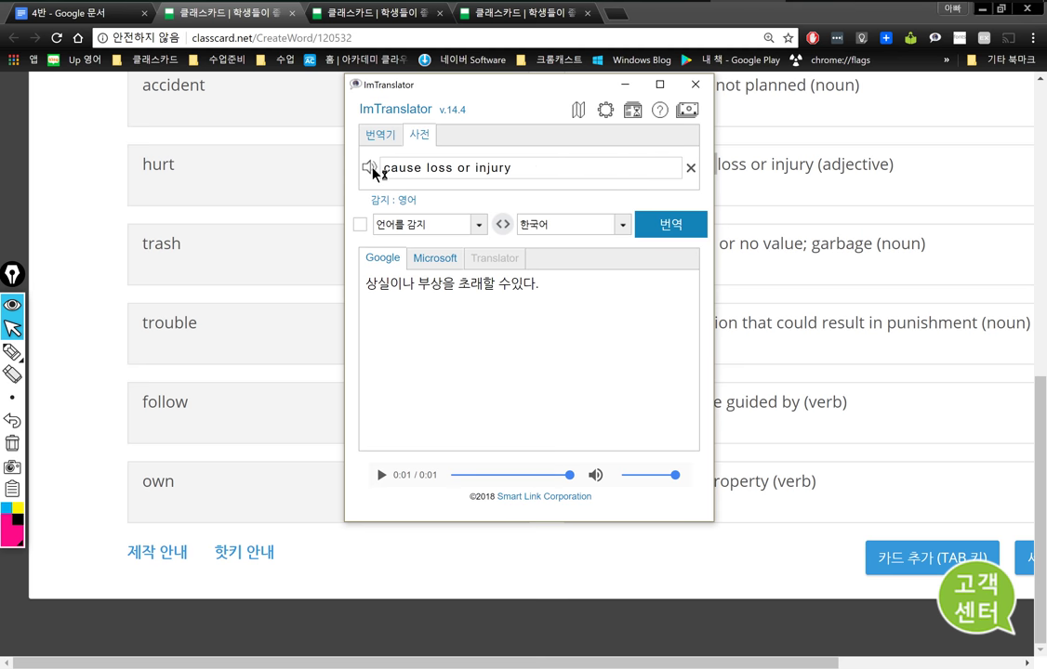
pyautogui.click(370, 169)
pyautogui.click(437, 169)
pyautogui.doubleClick(437, 168)
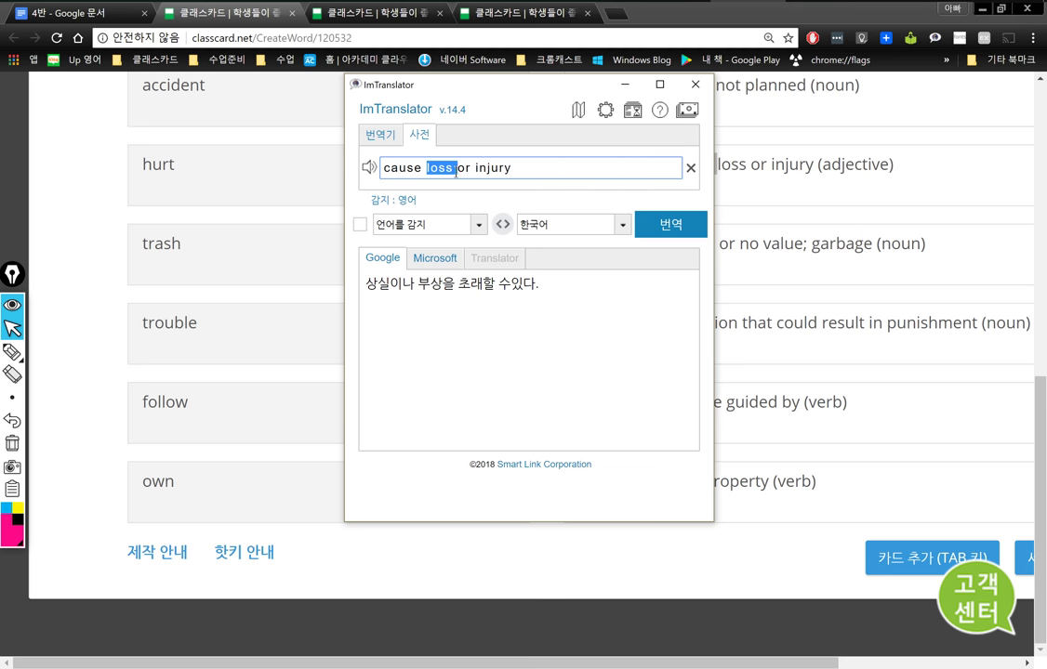
pyautogui.doubleClick(493, 169)
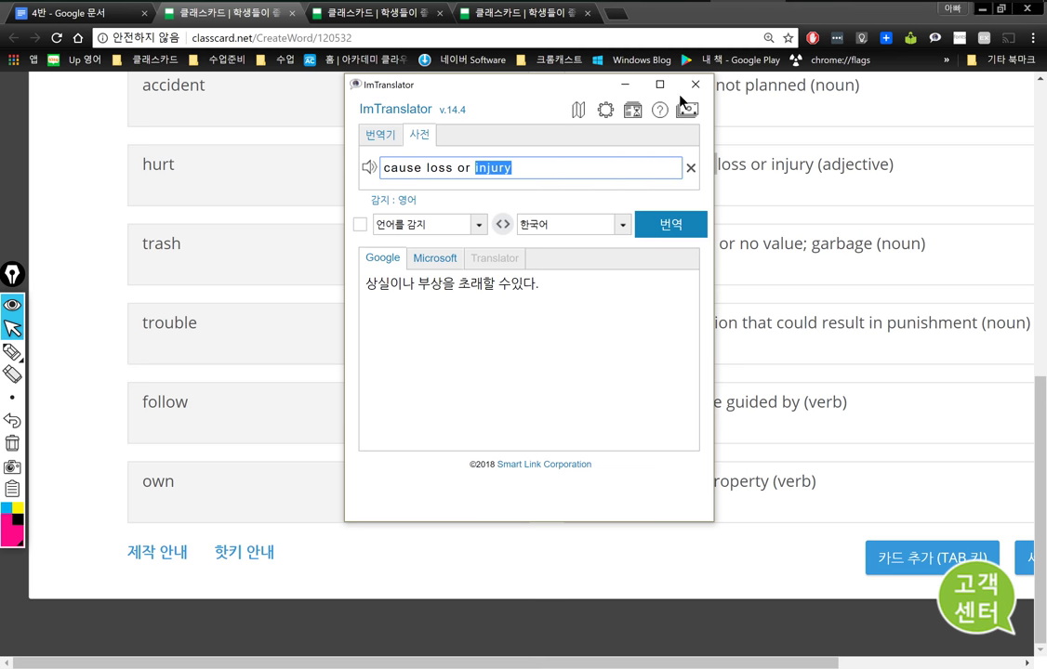
# Step: Listen to the pronunciation of "cause loss or injury" once more, close the translator and clear the highlight on "cause"
pyautogui.click(370, 170)
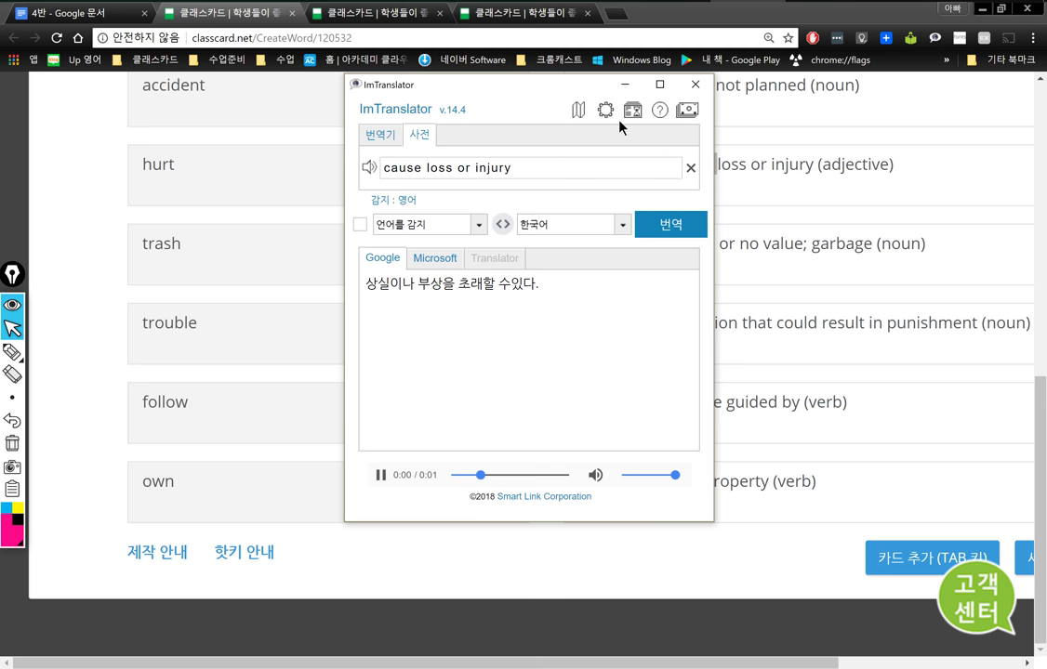
pyautogui.click(694, 85)
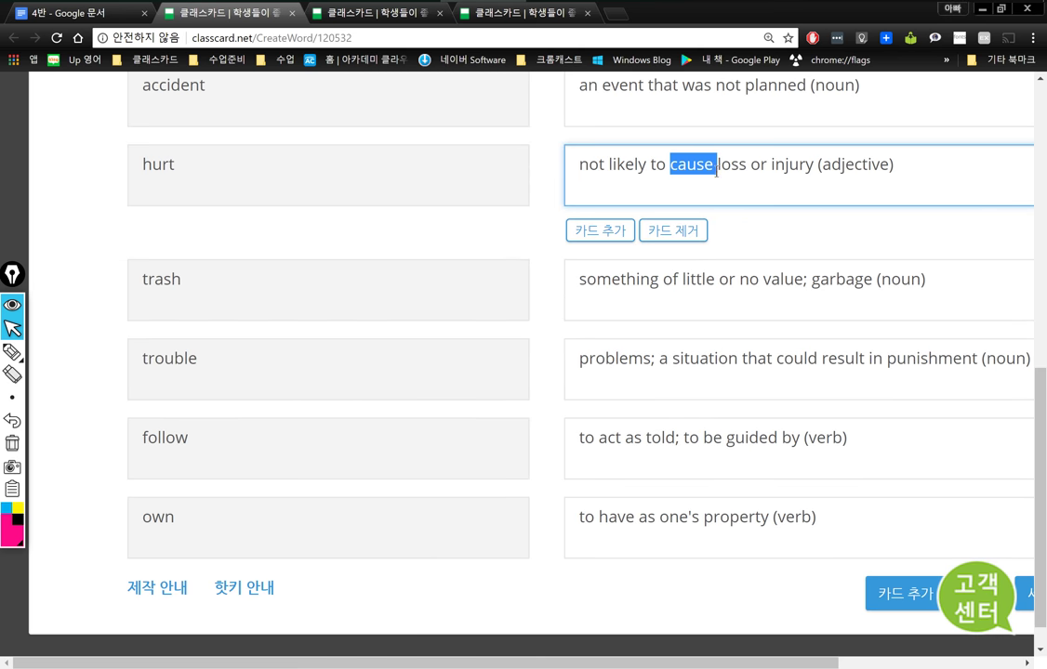
pyautogui.click(718, 170)
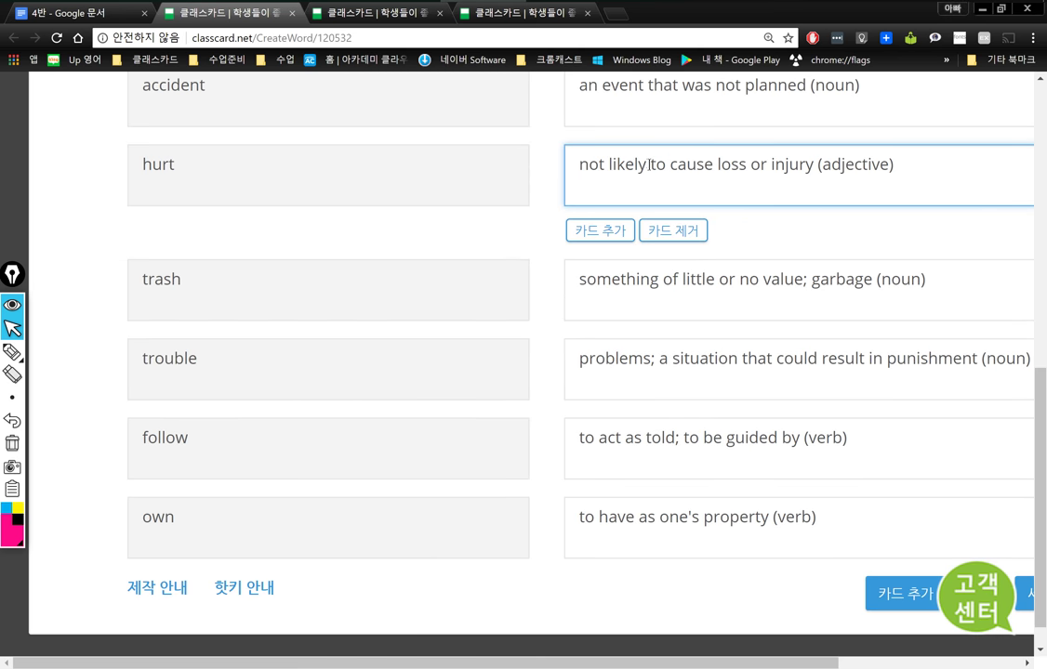
# Step: Go over the "hurt" definition, highlighting "likely to", "not likely to cause", "loss" and "injury" one after another
pyautogui.moveTo(608, 164); pyautogui.dragTo(666, 164)
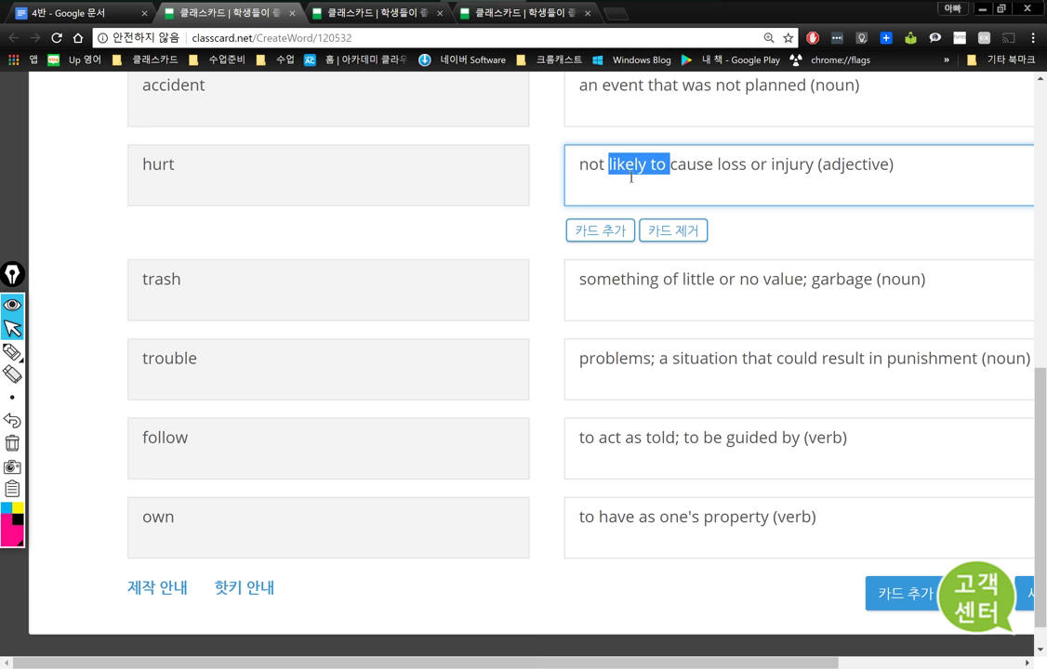
pyautogui.click(587, 165)
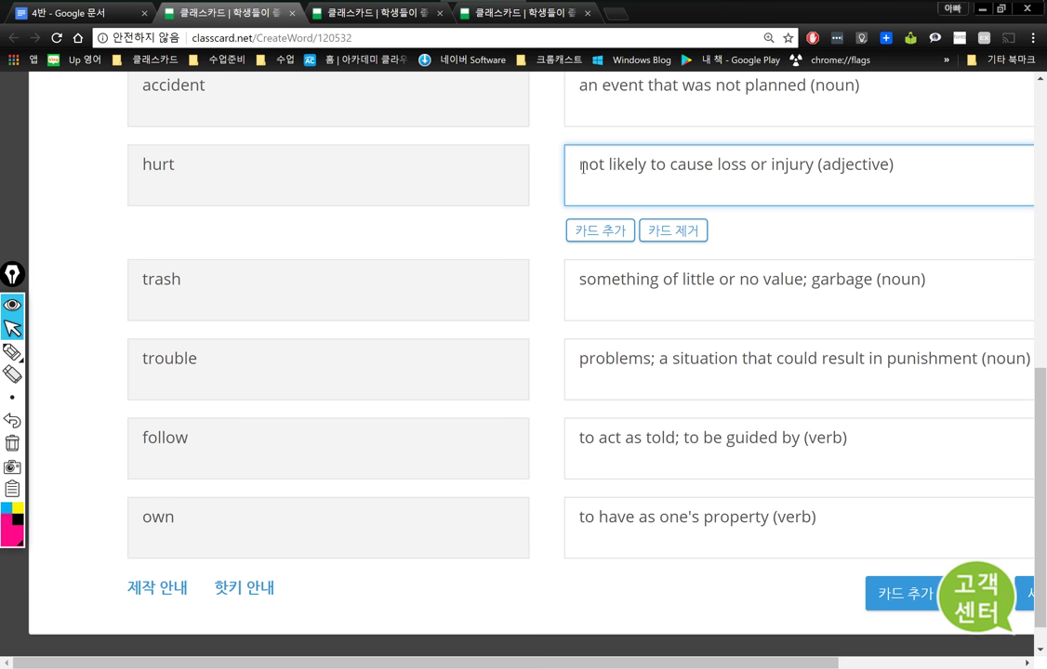
pyautogui.moveTo(580, 166); pyautogui.dragTo(717, 166)
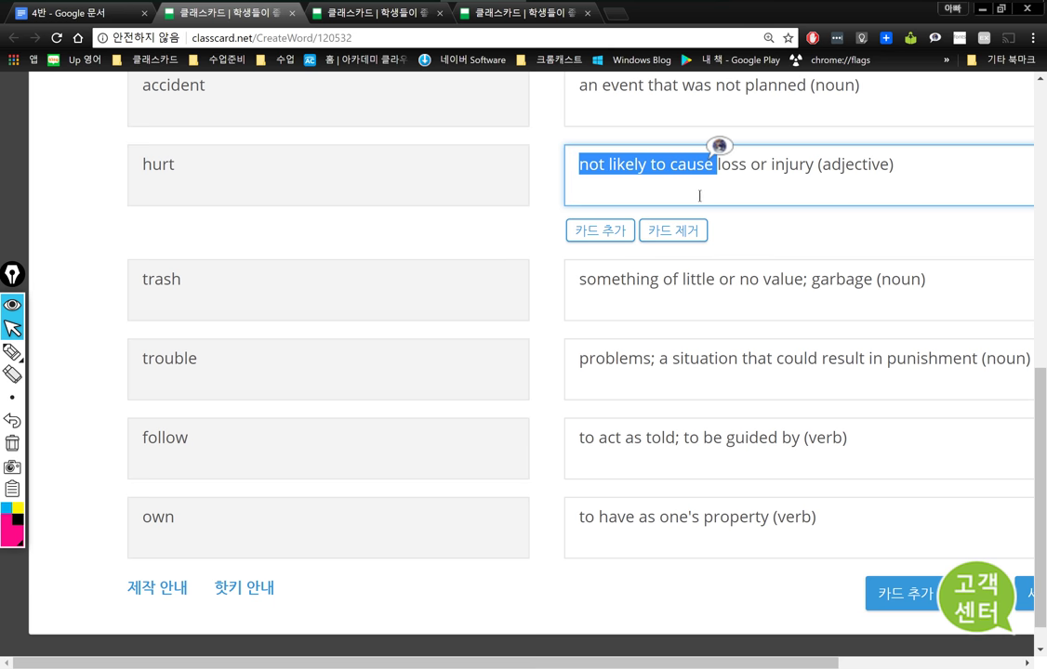
pyautogui.doubleClick(734, 165)
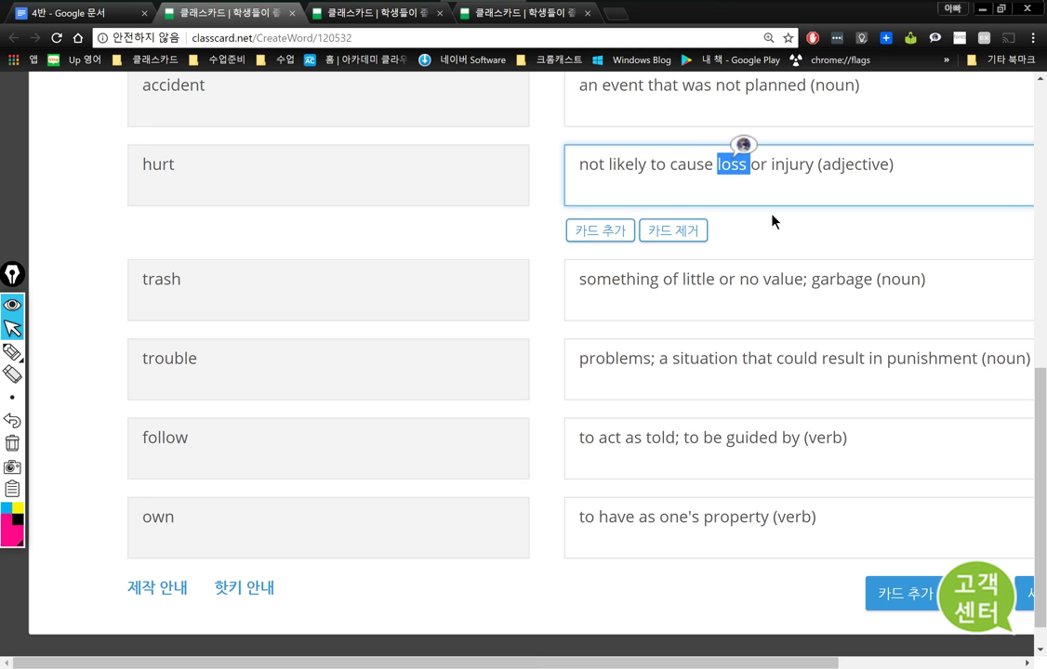
pyautogui.doubleClick(795, 165)
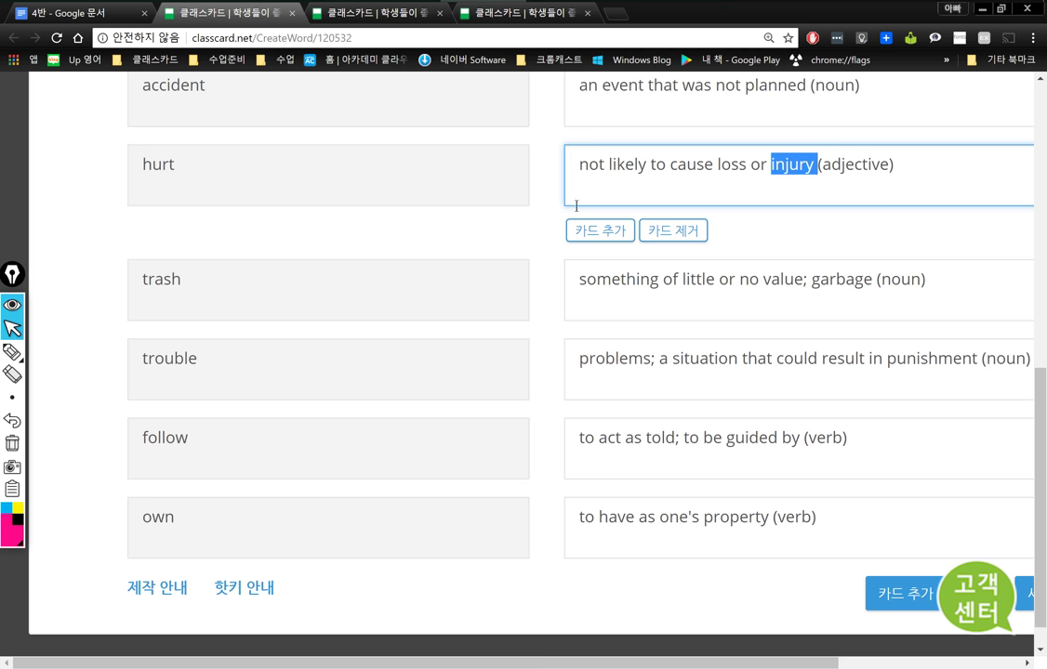
# Step: Replace the card's term "hurt" with "safe"
pyautogui.click(315, 175)
pyautogui.doubleClick(314, 175)
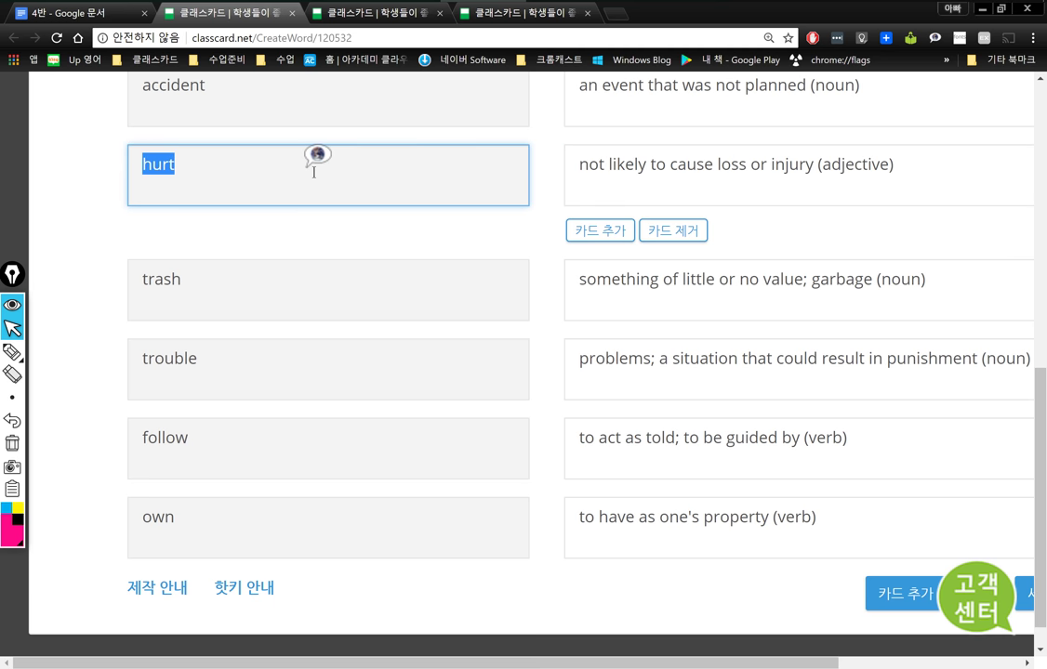
pyautogui.write('safe')
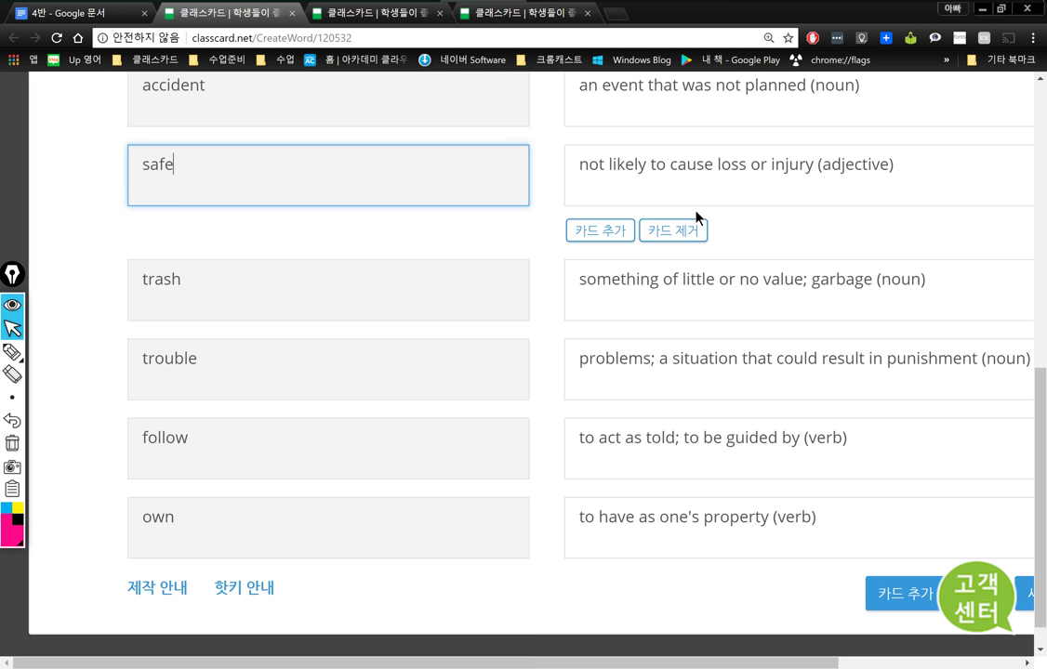
# Step: Translate "not likely to cause loss or injury" from the "safe" definition into Korean with ImTranslator
pyautogui.moveTo(815, 164); pyautogui.dragTo(586, 173)
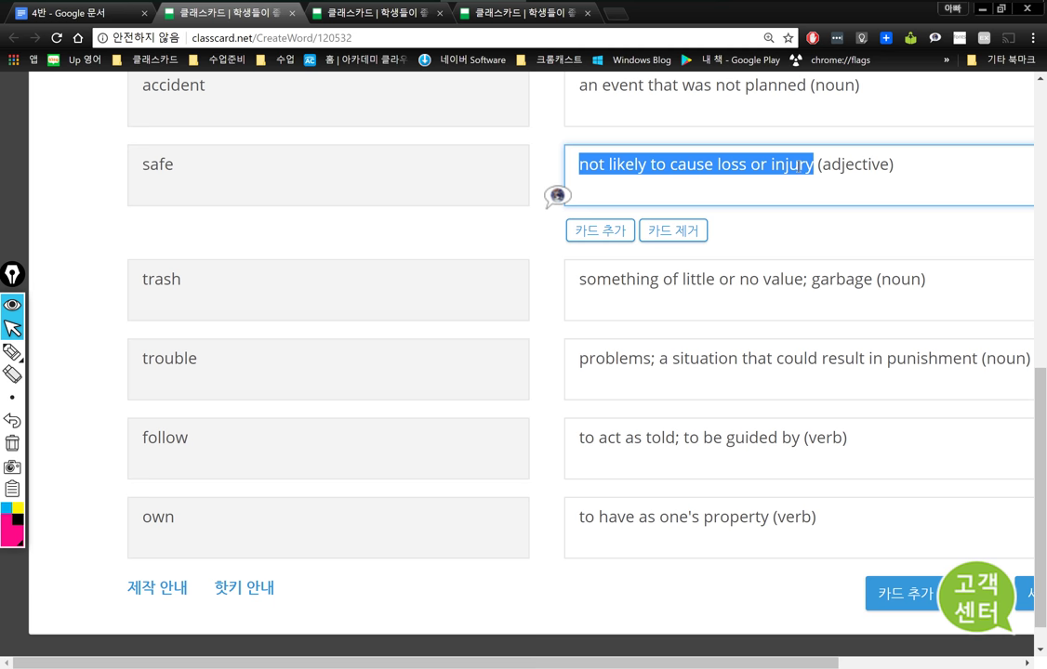
pyautogui.rightClick(693, 169)
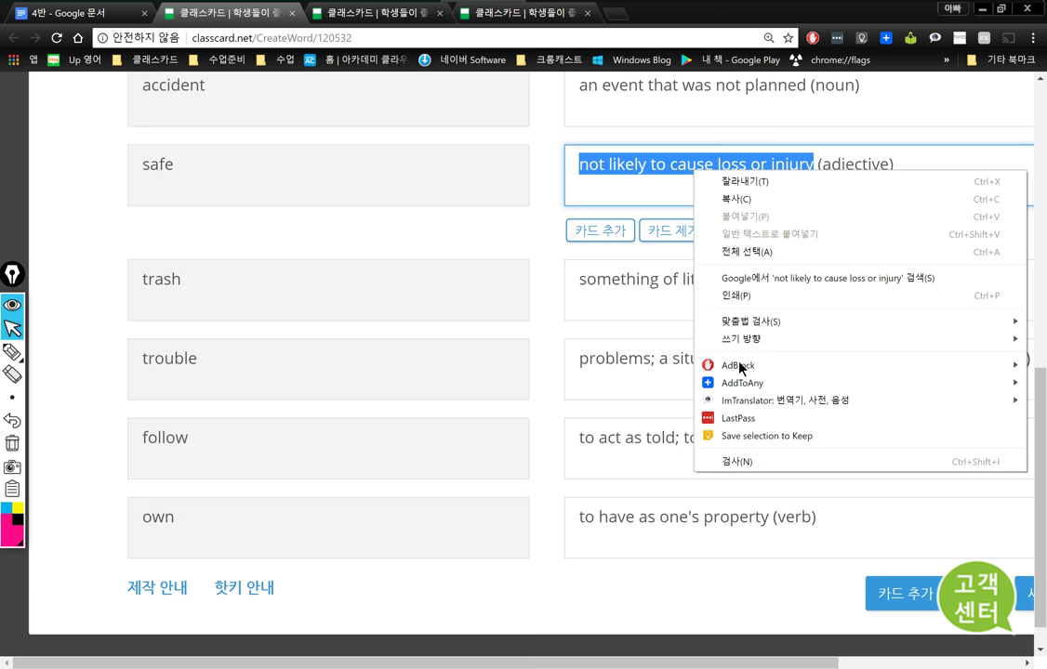
pyautogui.moveTo(752, 405)
pyautogui.click(649, 403)
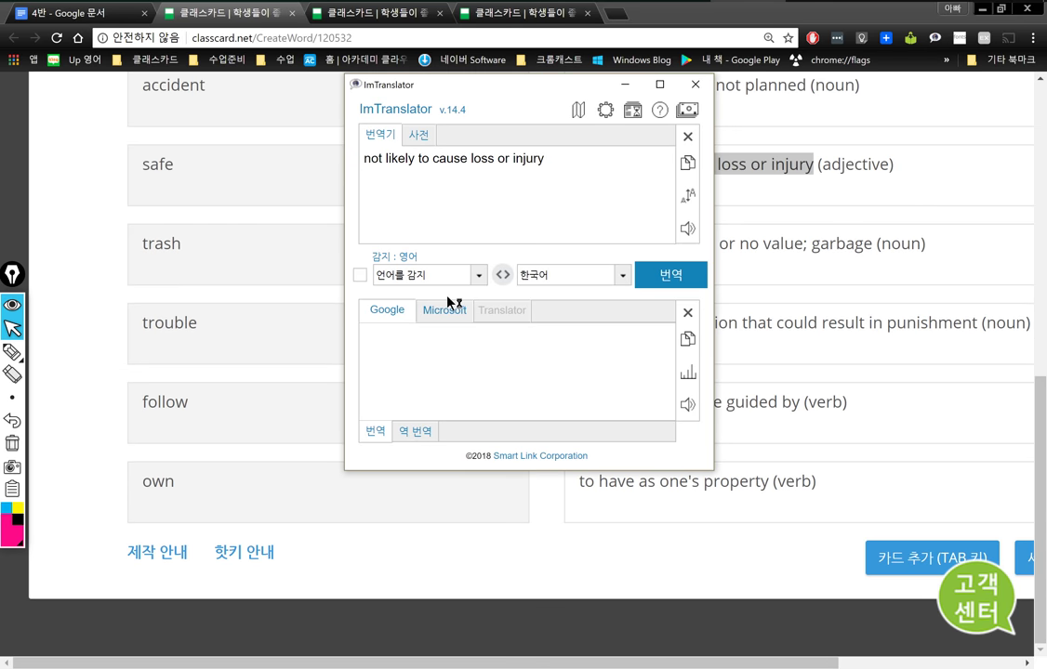
pyautogui.click(666, 275)
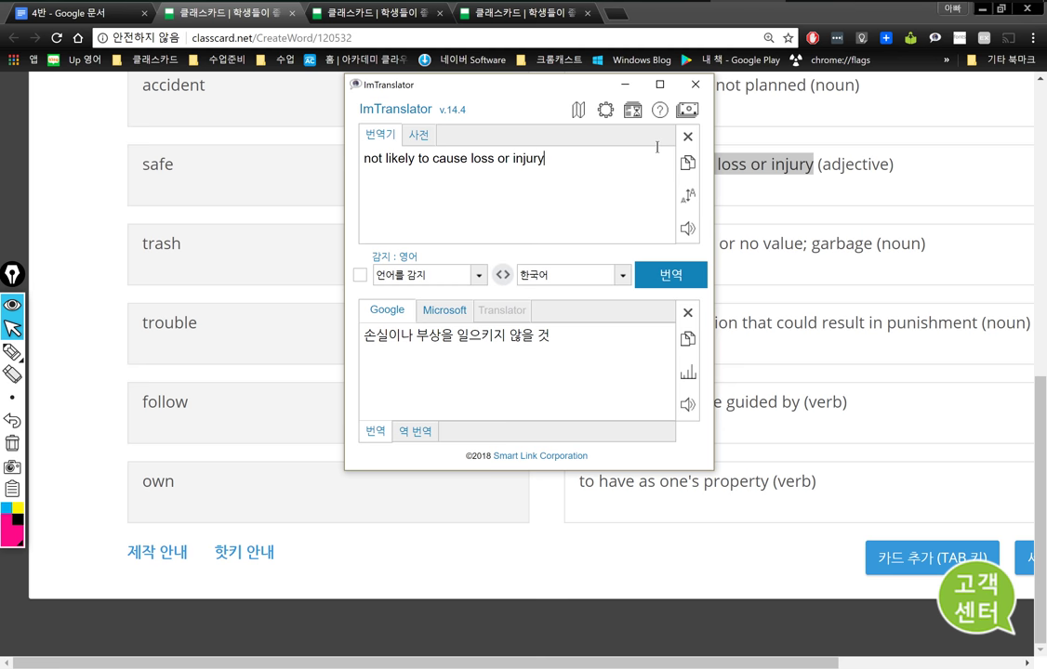
# Step: Listen to the English phrase and its Korean translation, and return to the "safe" card
pyautogui.click(688, 230)
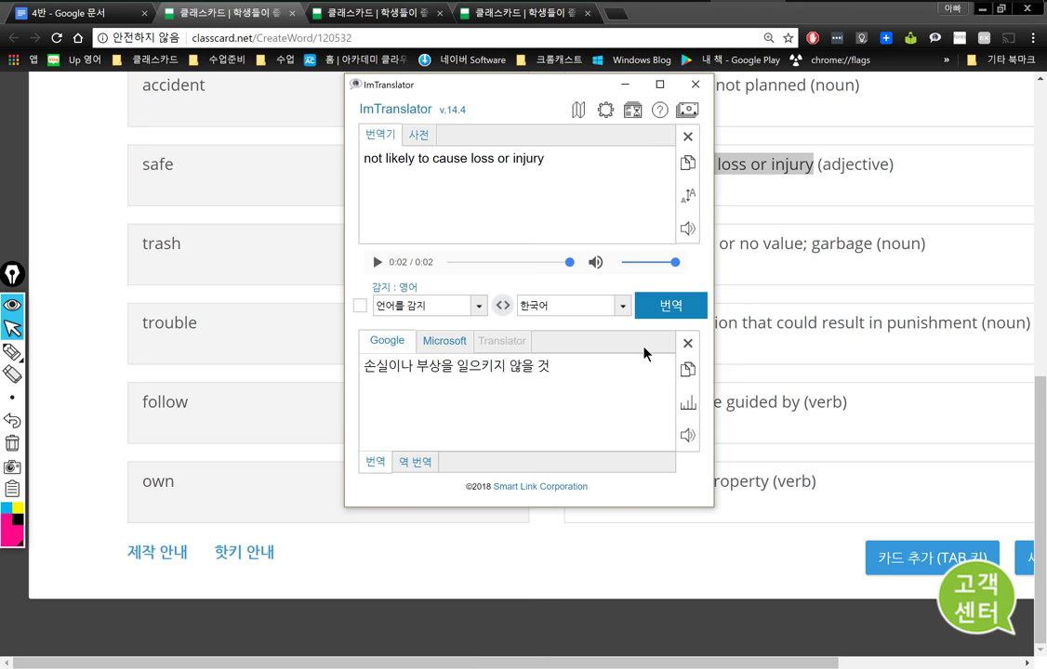
pyautogui.click(684, 445)
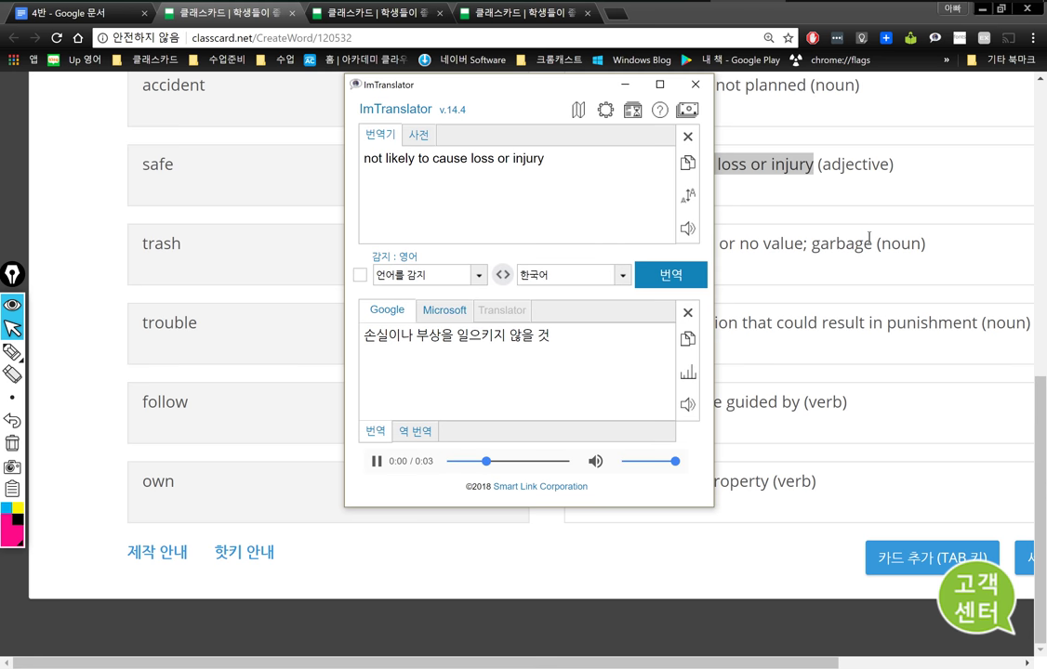
pyautogui.click(869, 185)
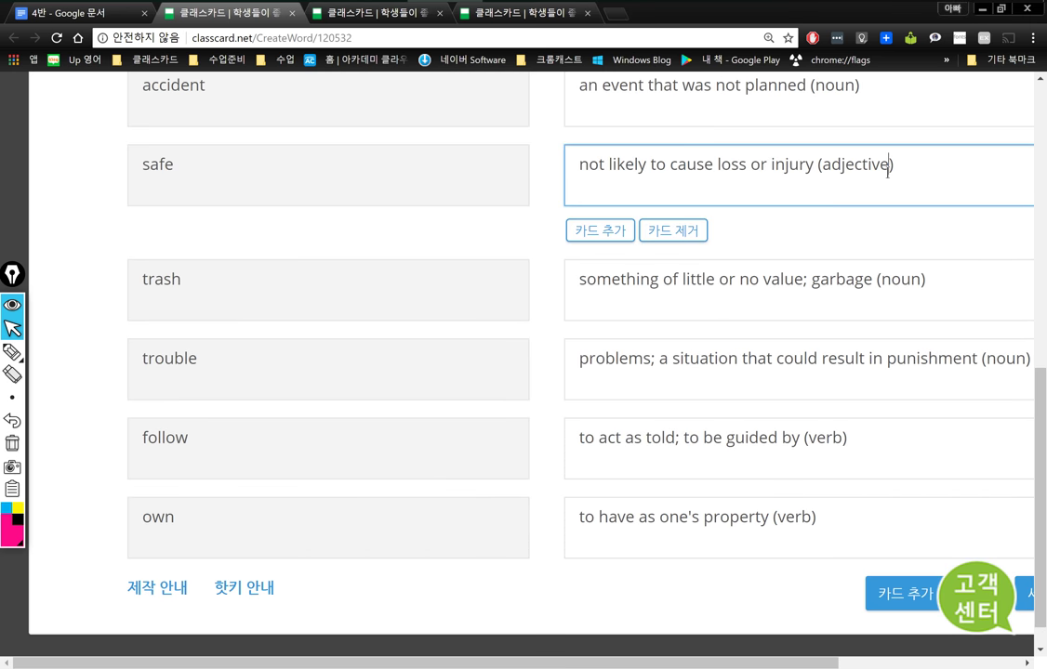
# Step: Look up "garbage" from the "trash" definition in the ImTranslator dictionary
pyautogui.click(656, 276)
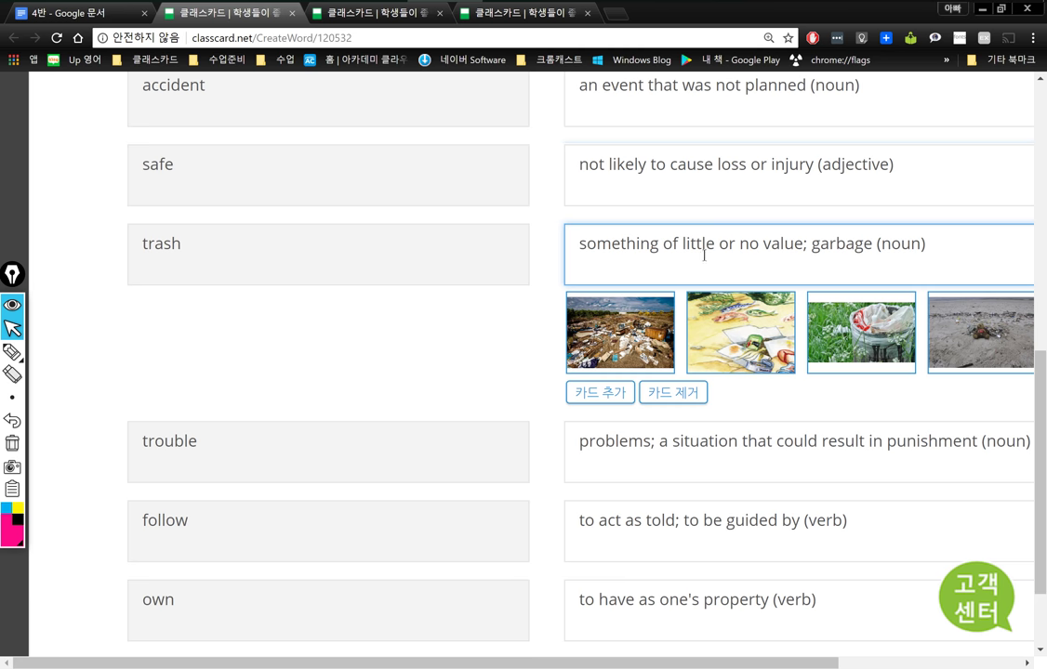
pyautogui.doubleClick(824, 246)
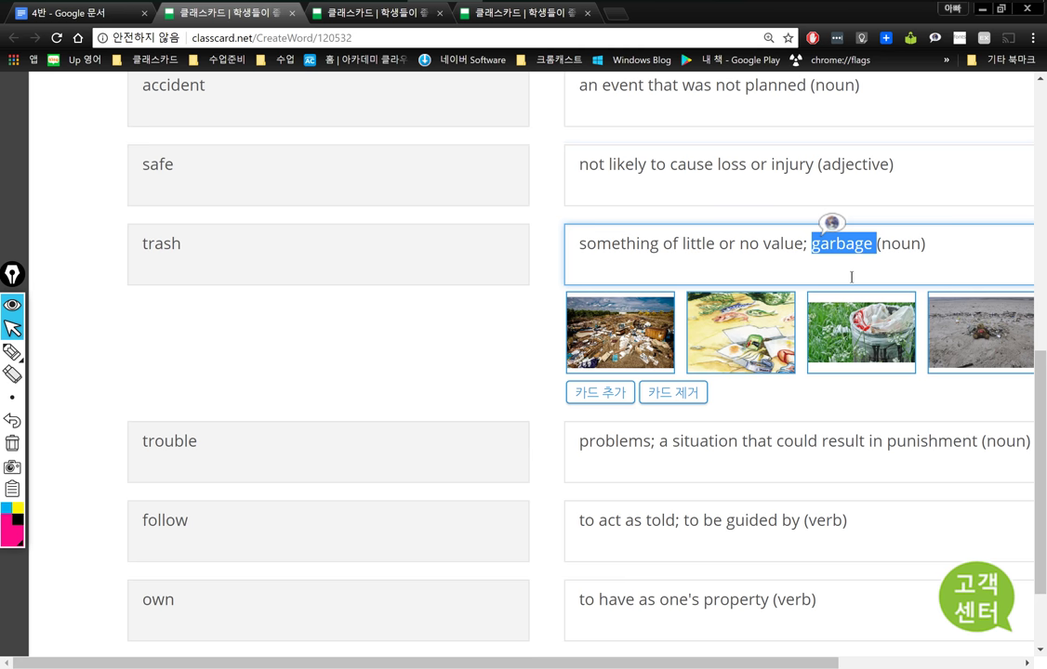
pyautogui.rightClick(854, 251)
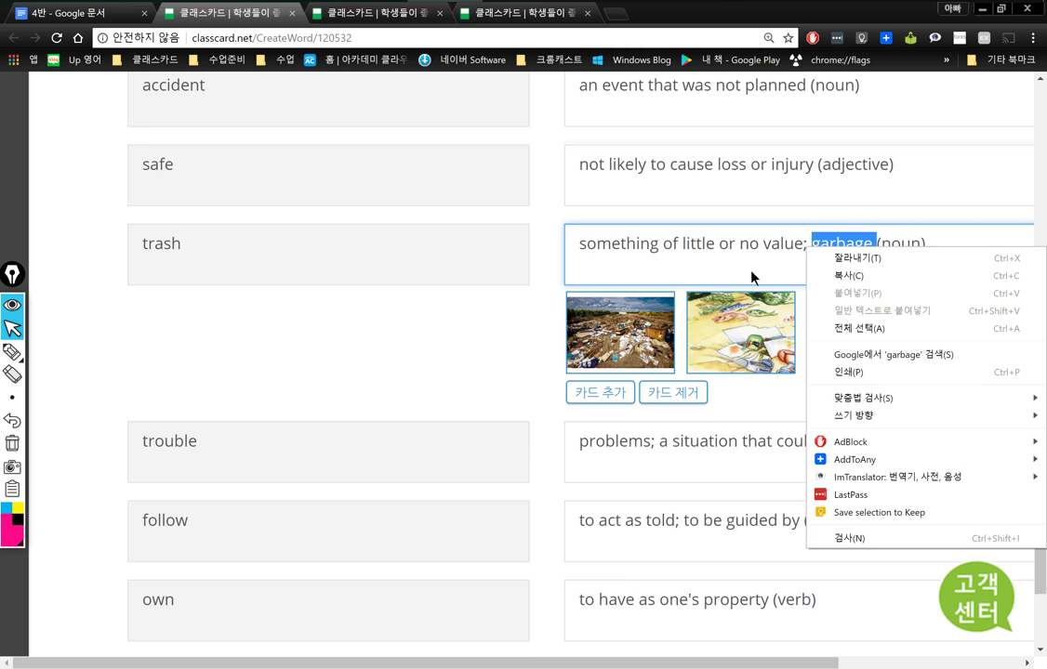
pyautogui.moveTo(818, 476)
pyautogui.click(772, 478)
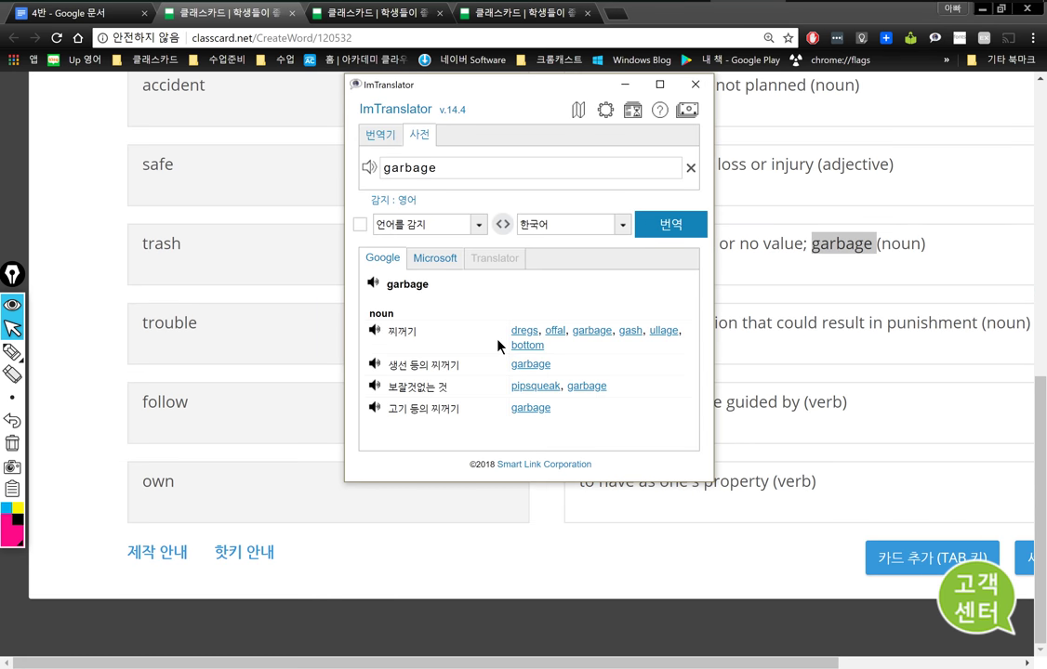
# Step: Listen to the four Korean meanings of "garbage" and its English pronunciation, and close the dictionary
pyautogui.click(374, 330)
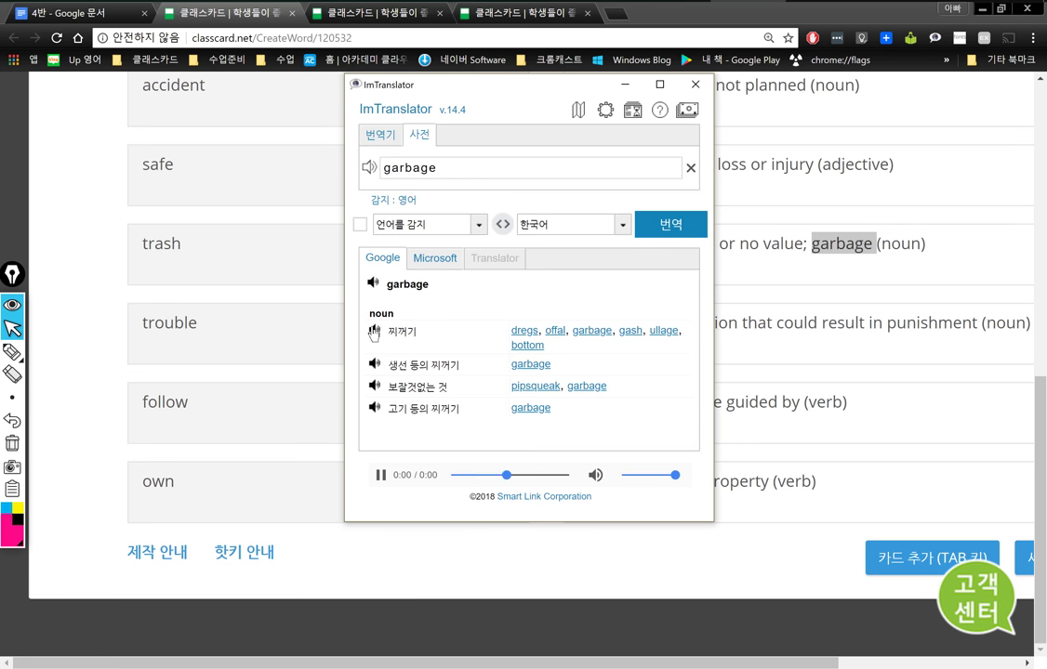
pyautogui.click(375, 368)
pyautogui.click(374, 388)
pyautogui.click(372, 409)
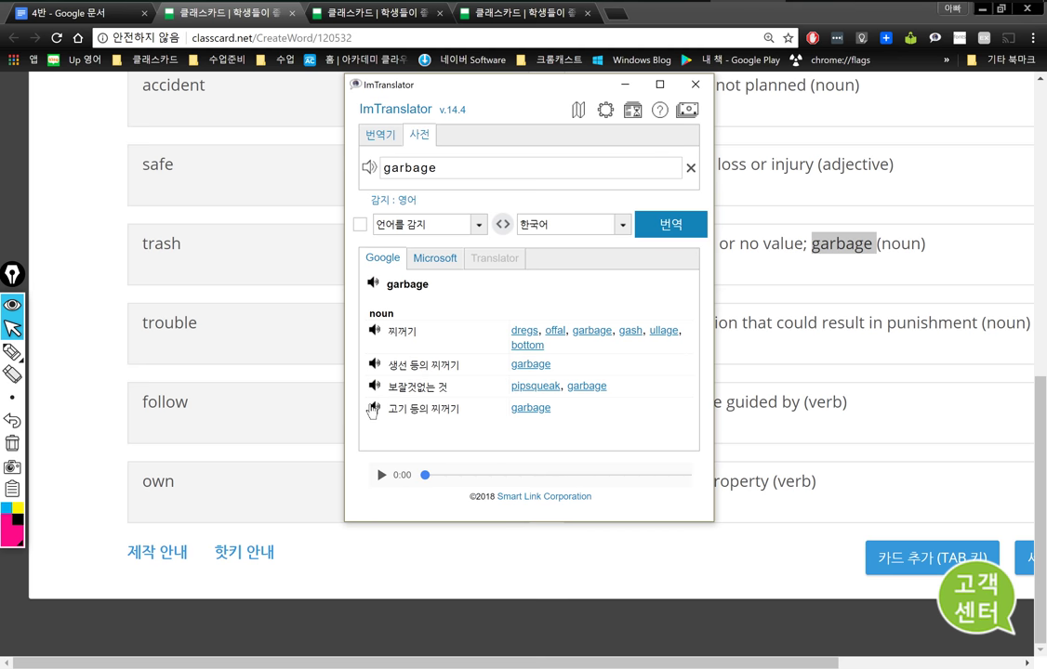
pyautogui.click(375, 286)
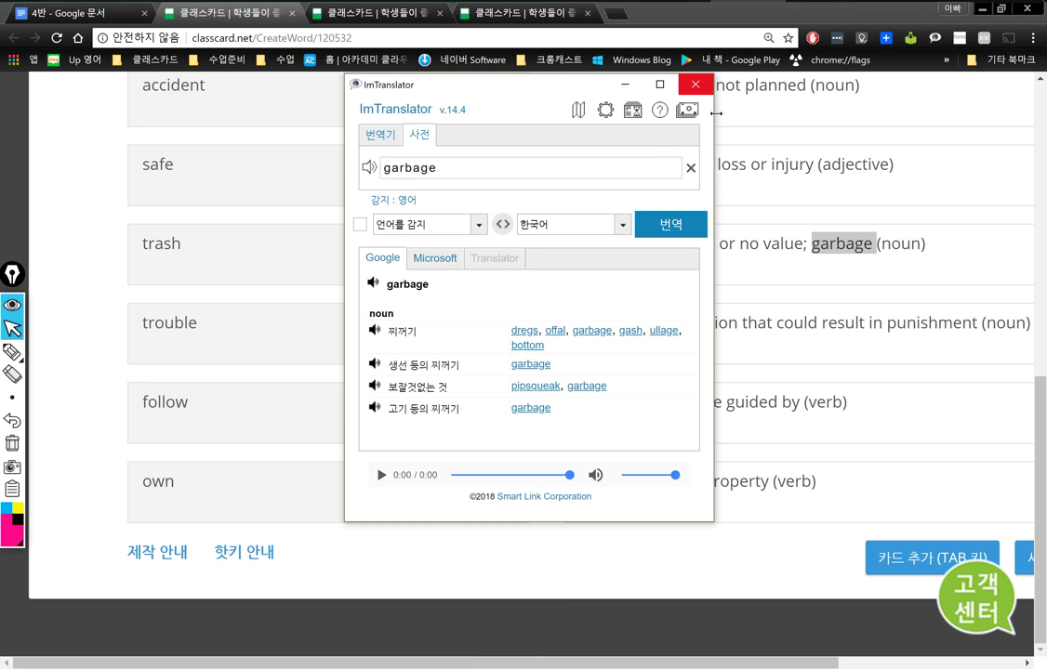
pyautogui.press('Escape')
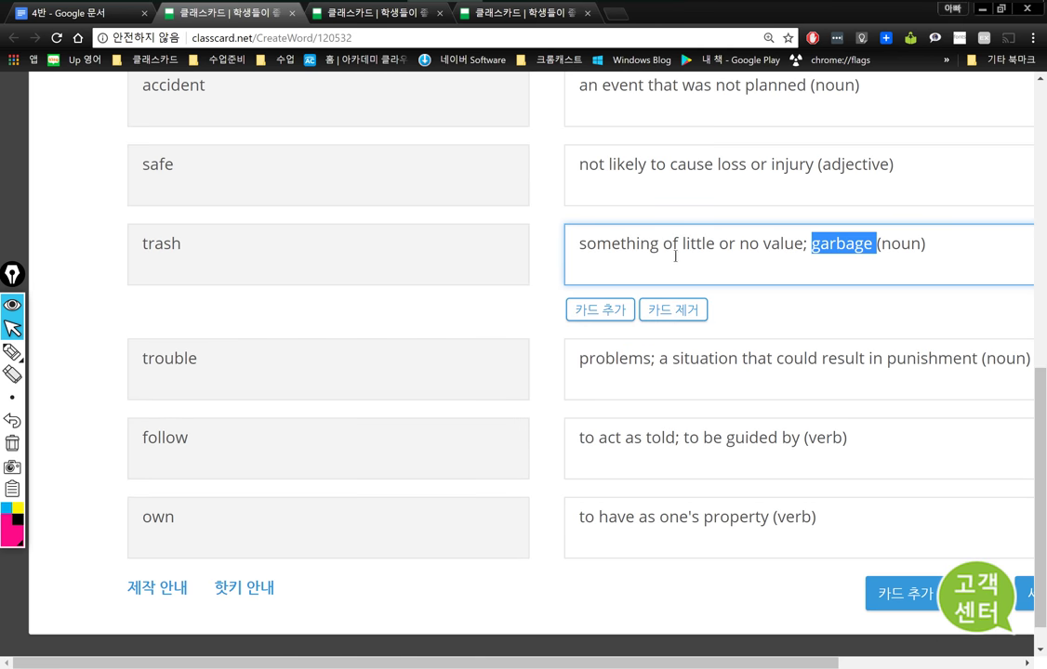
# Step: Look up "value" from the "trash" definition in the ImTranslator dictionary, play a pronunciation and close the dictionary
pyautogui.doubleClick(771, 245)
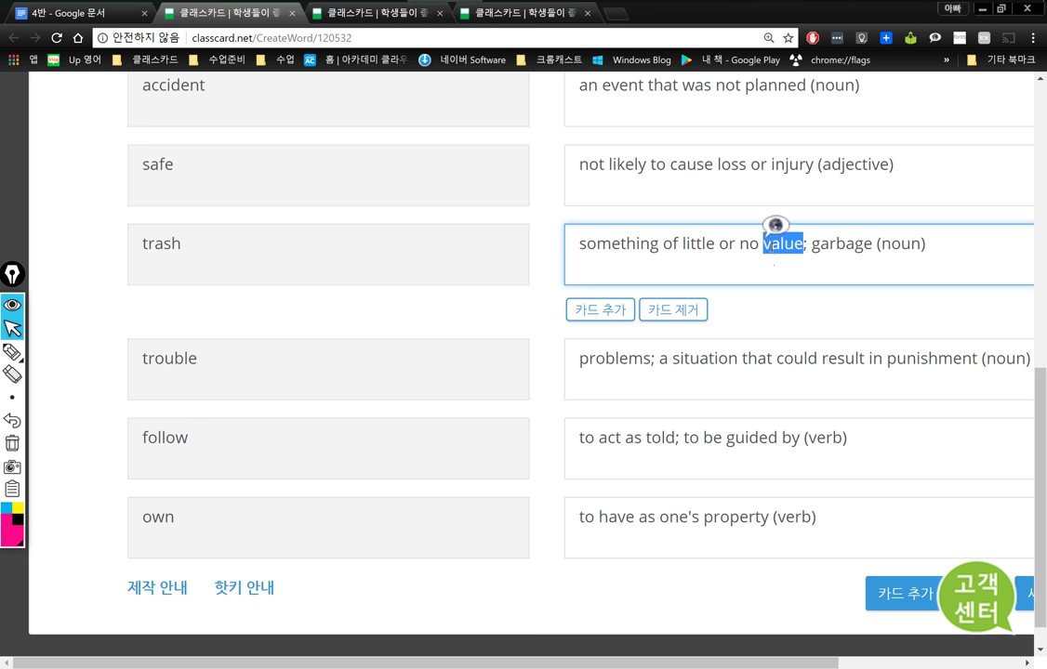
pyautogui.rightClick(785, 247)
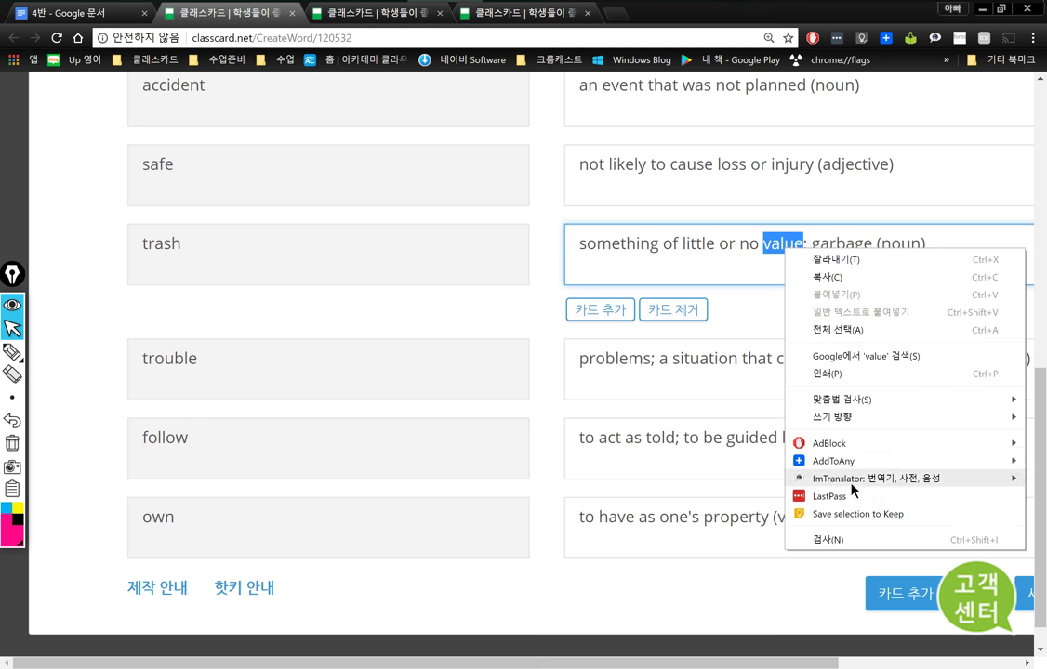
pyautogui.moveTo(888, 482)
pyautogui.click(756, 483)
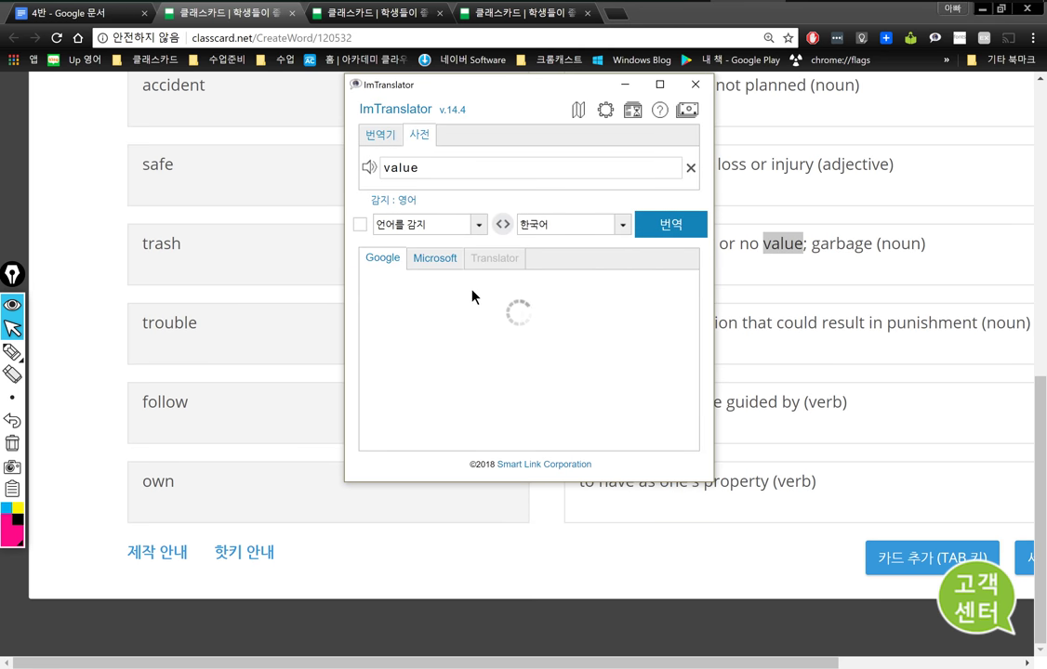
pyautogui.click(375, 331)
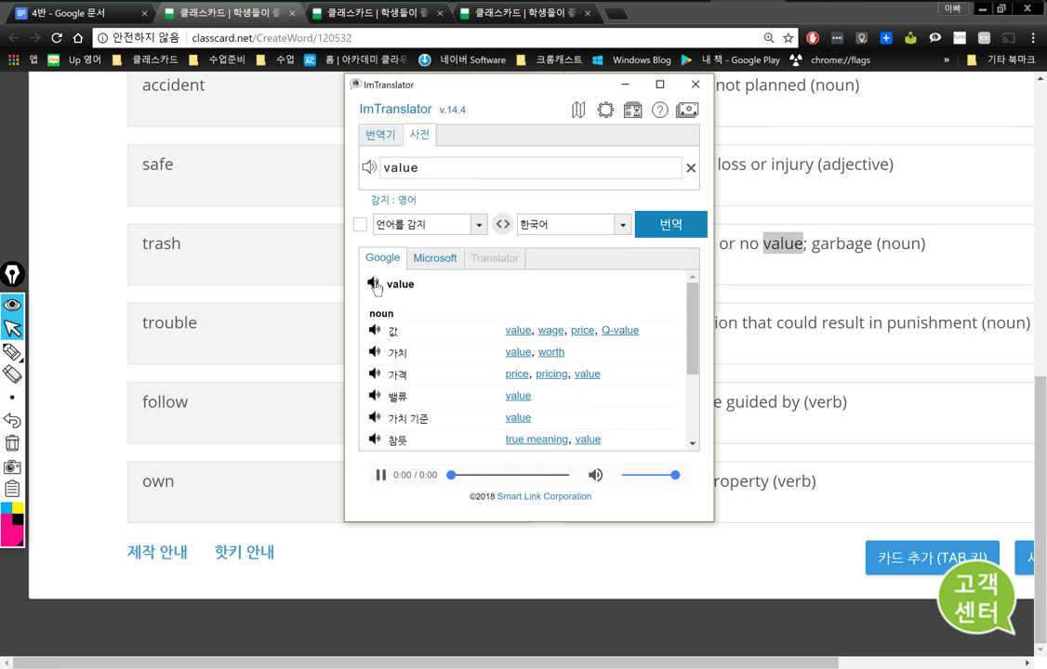
pyautogui.click(696, 85)
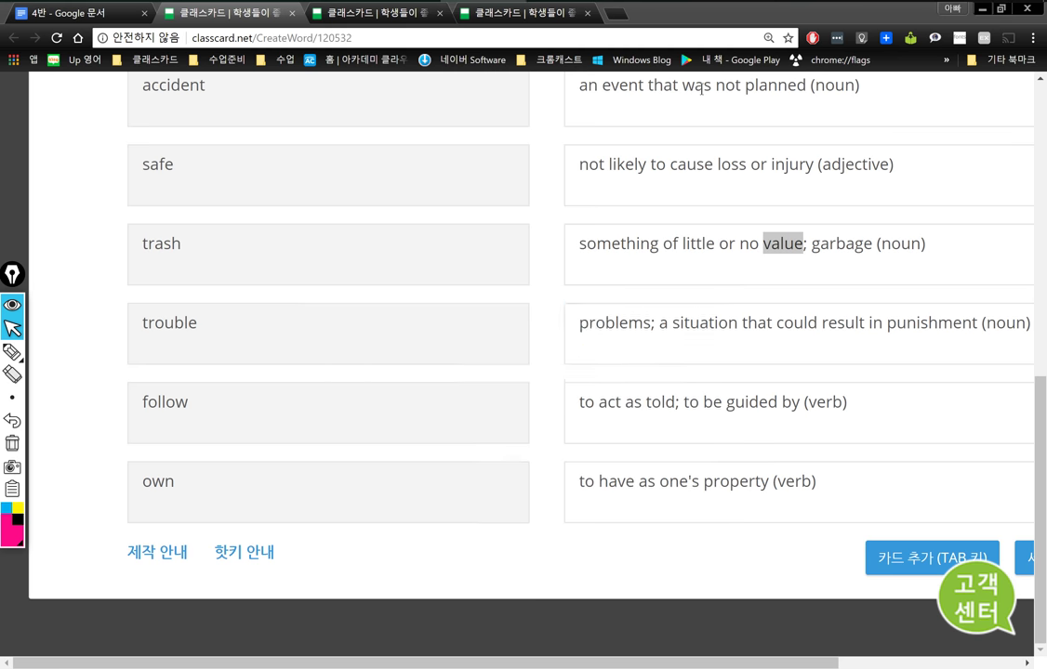
# Step: Go over the "trash" definition, highlighting "no value", "something", "little or no" and "of little or no value"
pyautogui.moveTo(745, 248); pyautogui.dragTo(796, 297)
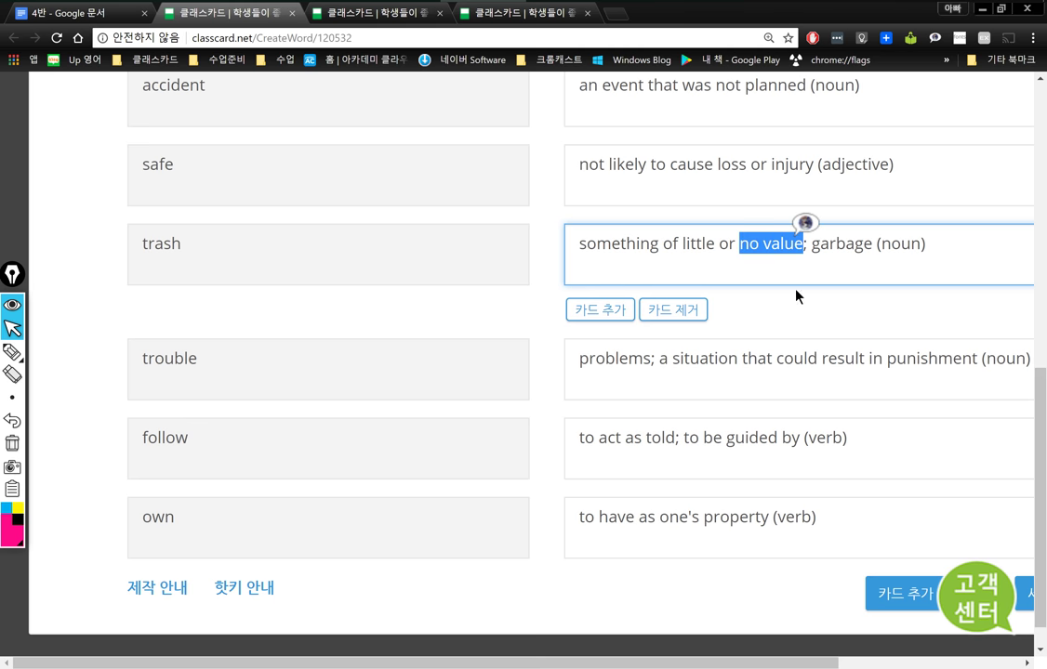
pyautogui.doubleClick(602, 246)
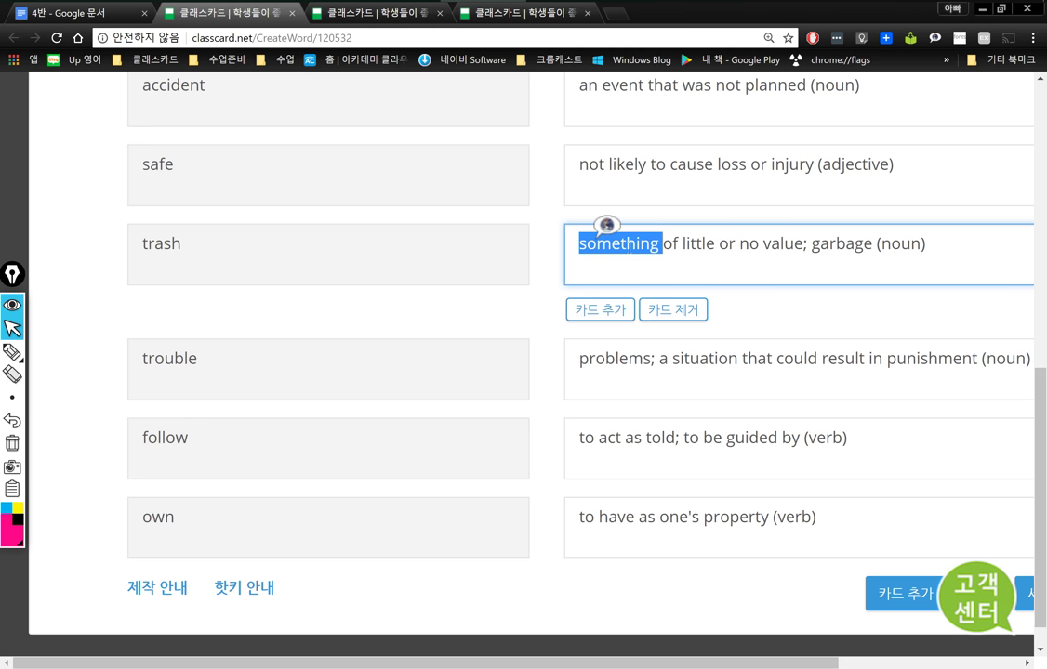
pyautogui.doubleClick(613, 247)
pyautogui.click(678, 244)
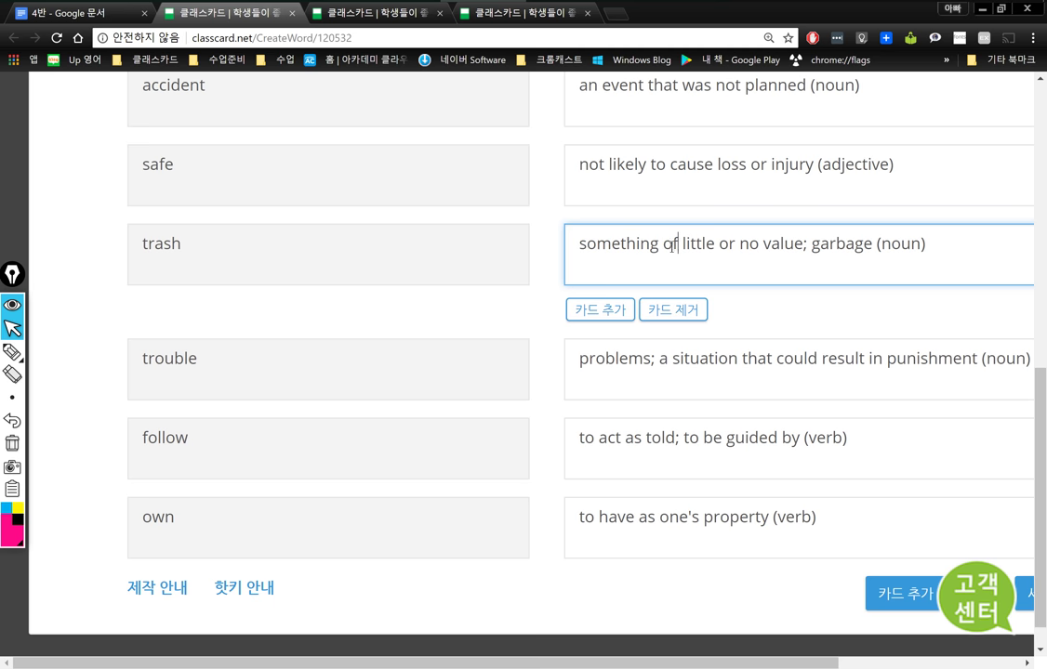
pyautogui.moveTo(685, 245); pyautogui.dragTo(759, 244)
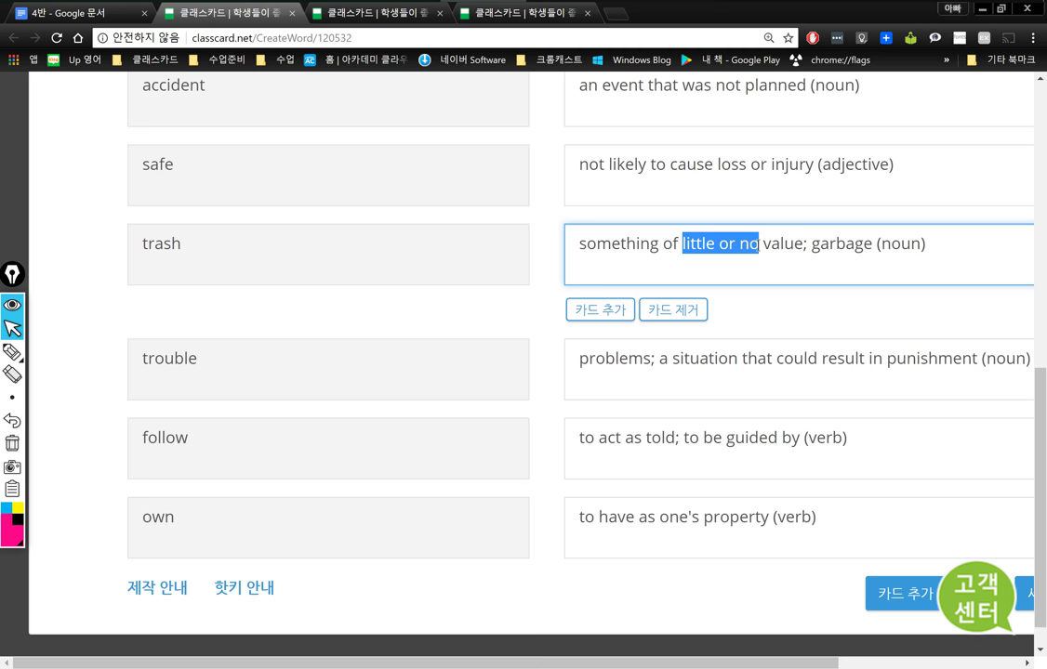
pyautogui.click(761, 245)
pyautogui.rightClick(763, 244)
pyautogui.click(688, 244)
pyautogui.moveTo(684, 245); pyautogui.dragTo(807, 245)
pyautogui.click(726, 245)
pyautogui.moveTo(663, 244); pyautogui.dragTo(802, 244)
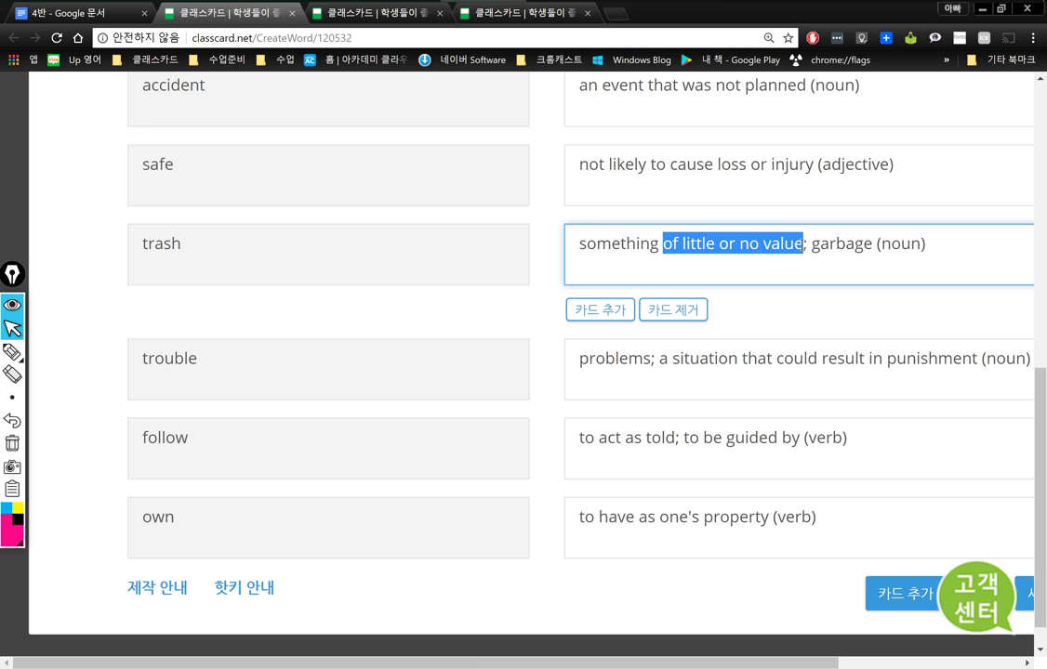
# Step: Highlight the word "trash", and match "problems" in the next definition with its term "trouble" by highlighting both
pyautogui.doubleClick(593, 245)
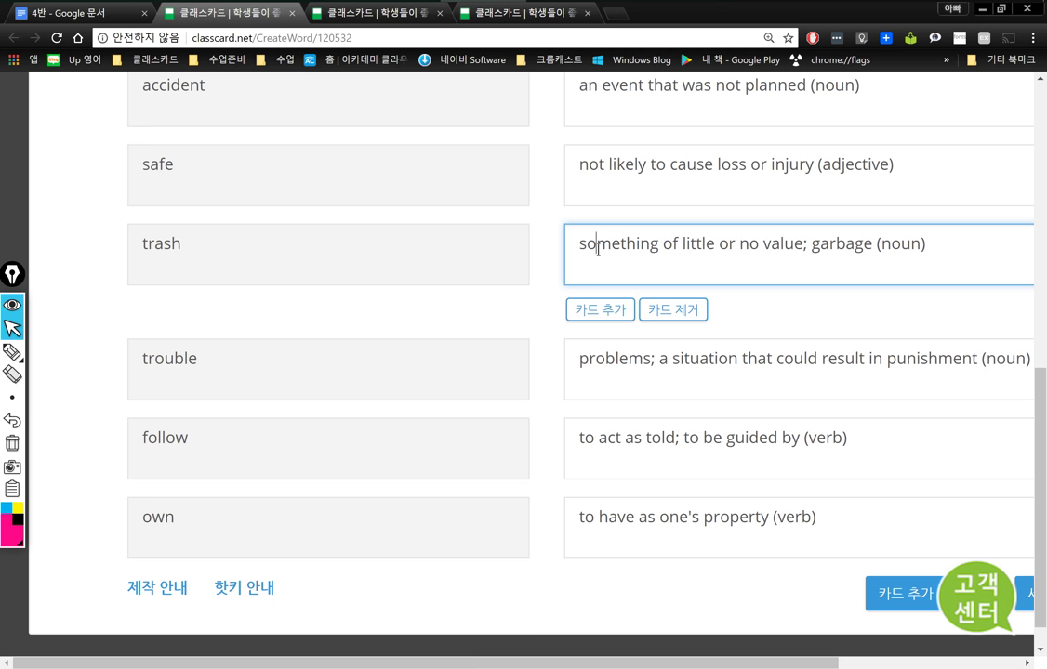
pyautogui.doubleClick(164, 245)
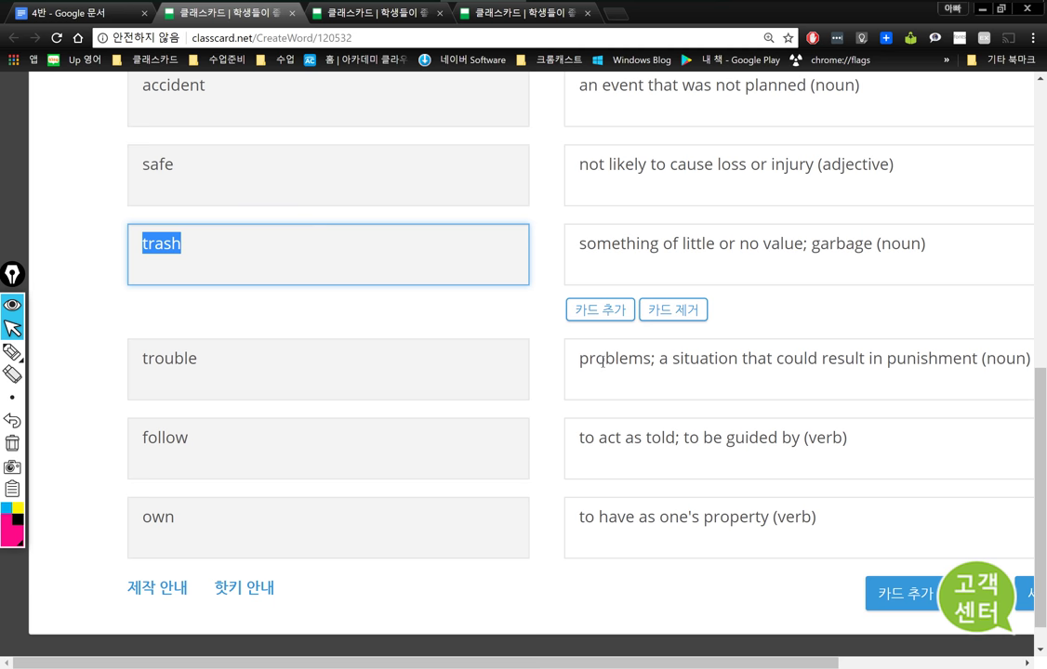
pyautogui.doubleClick(602, 360)
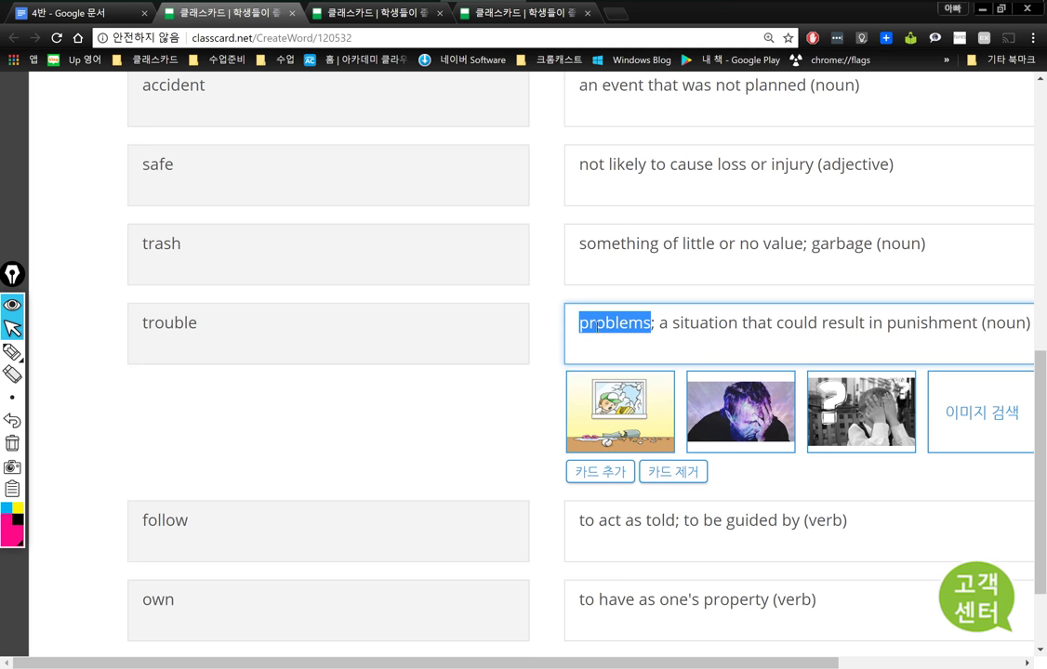
pyautogui.click(177, 330)
pyautogui.doubleClick(173, 327)
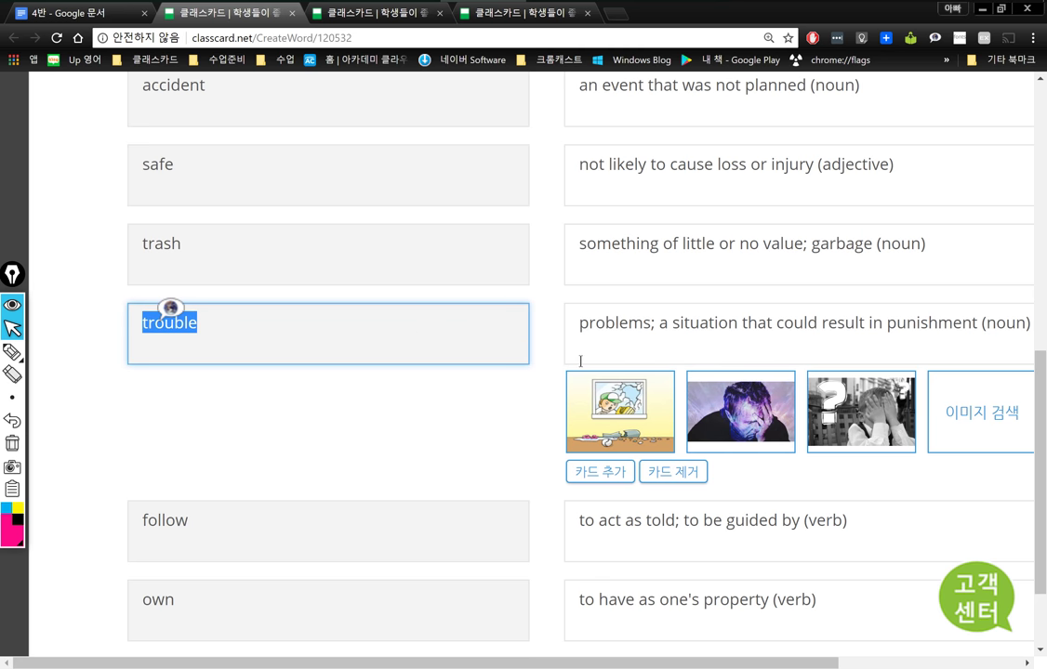
# Step: Go over the second meaning of "trouble", highlighting "result in" and "a situation that could result in punishment"
pyautogui.click(710, 325)
pyautogui.hscroll(3, 670, 333)
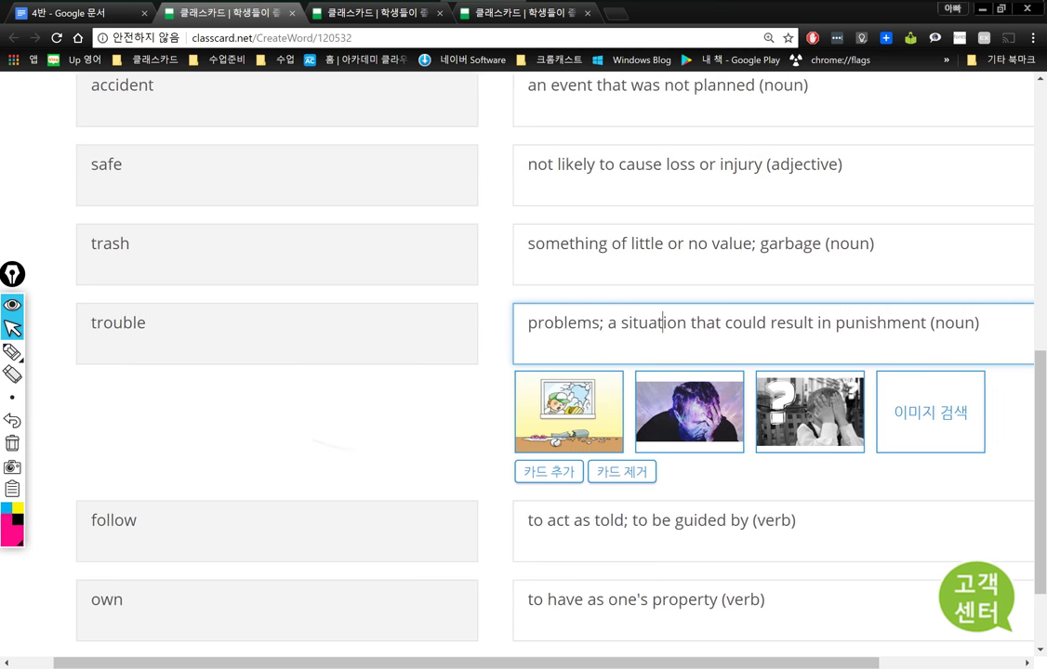
pyautogui.moveTo(534, 322); pyautogui.dragTo(853, 323)
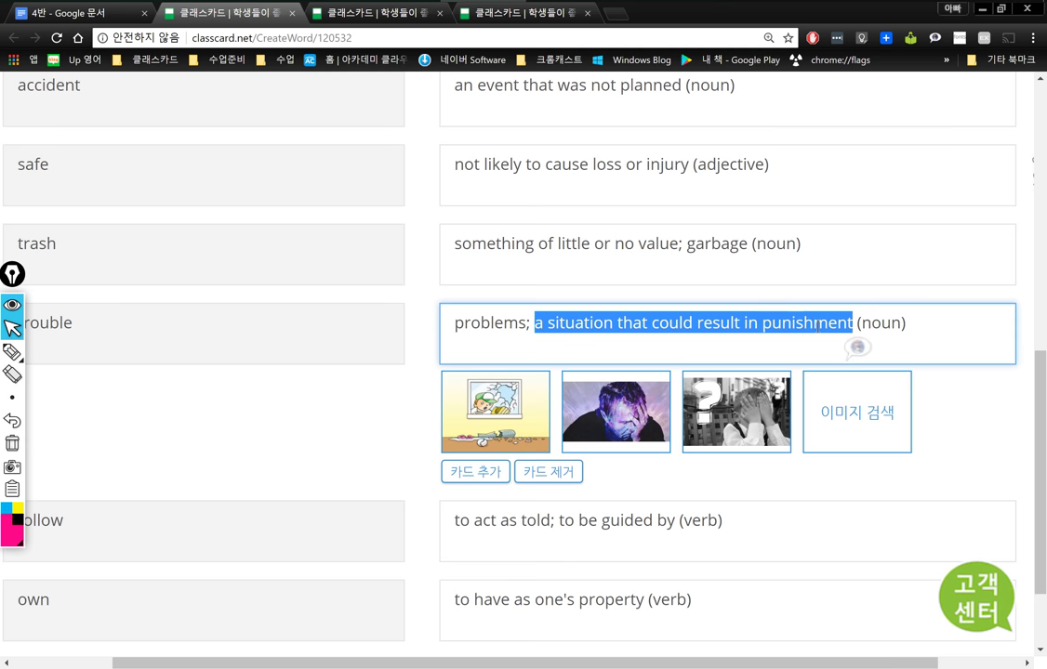
pyautogui.doubleClick(580, 322)
pyautogui.click(581, 324)
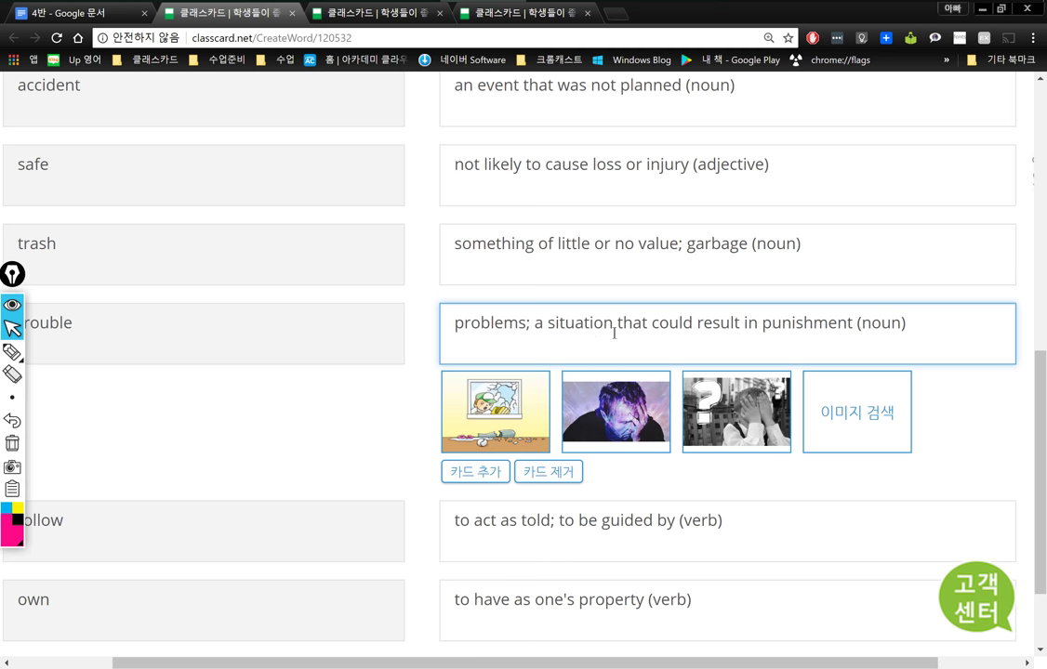
pyautogui.moveTo(697, 323); pyautogui.dragTo(763, 323)
pyautogui.click(785, 331)
pyautogui.moveTo(537, 323); pyautogui.dragTo(852, 323)
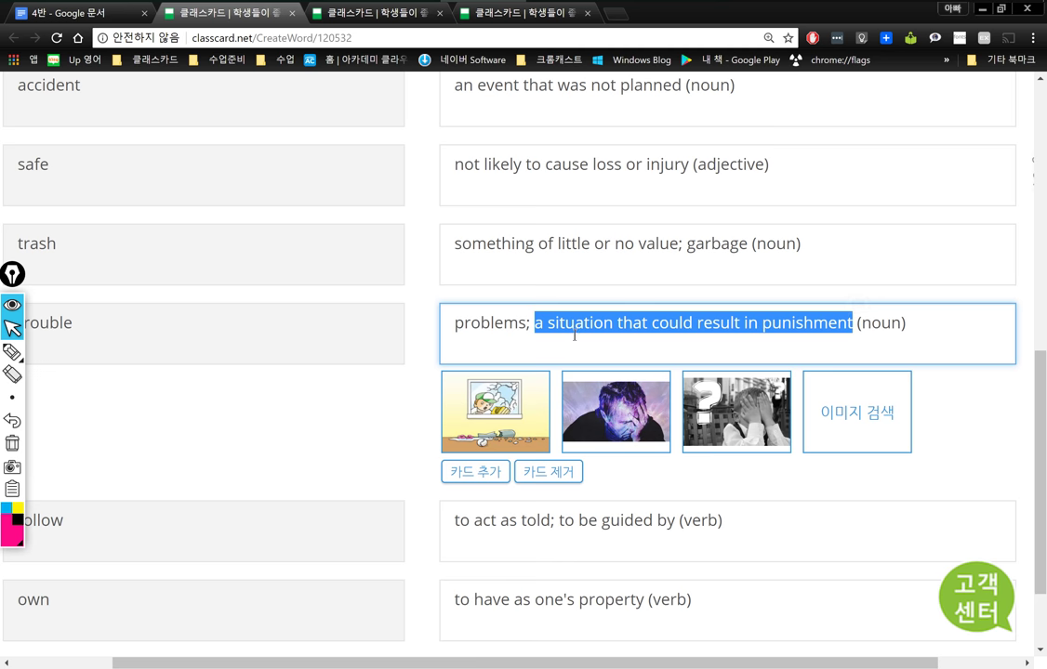
# Step: Go over the first meaning in the "follow" definition, highlighting "act", "as", "told" and "as told"
pyautogui.hscroll(-2, 574, 335)
pyautogui.scroll(-2, 680, 359)
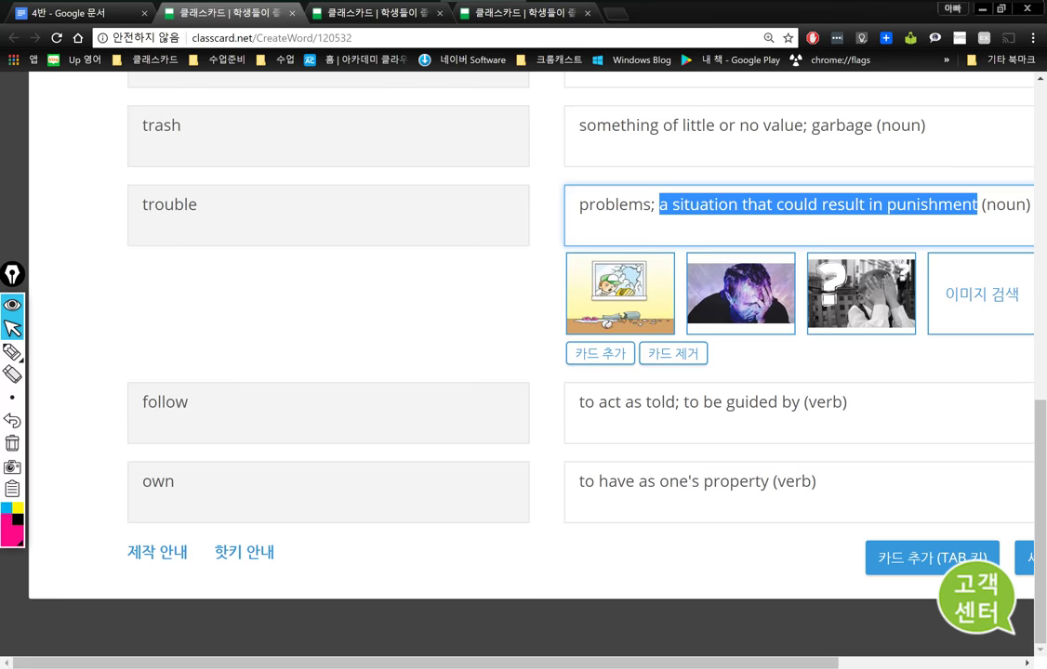
pyautogui.hscroll(1, 680, 254)
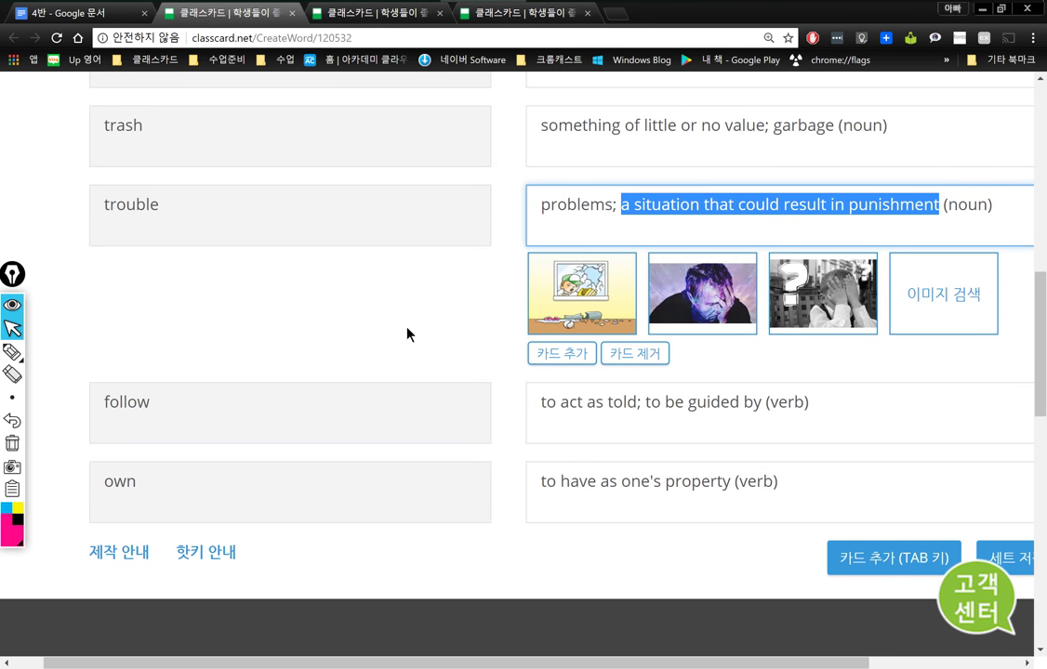
pyautogui.click(550, 416)
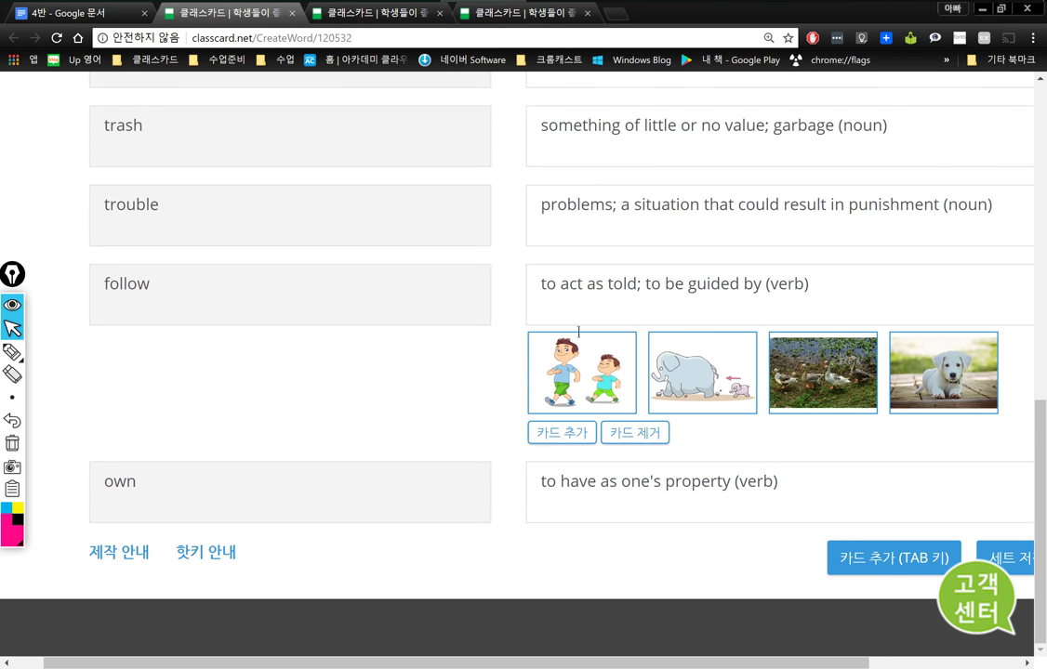
pyautogui.click(584, 400)
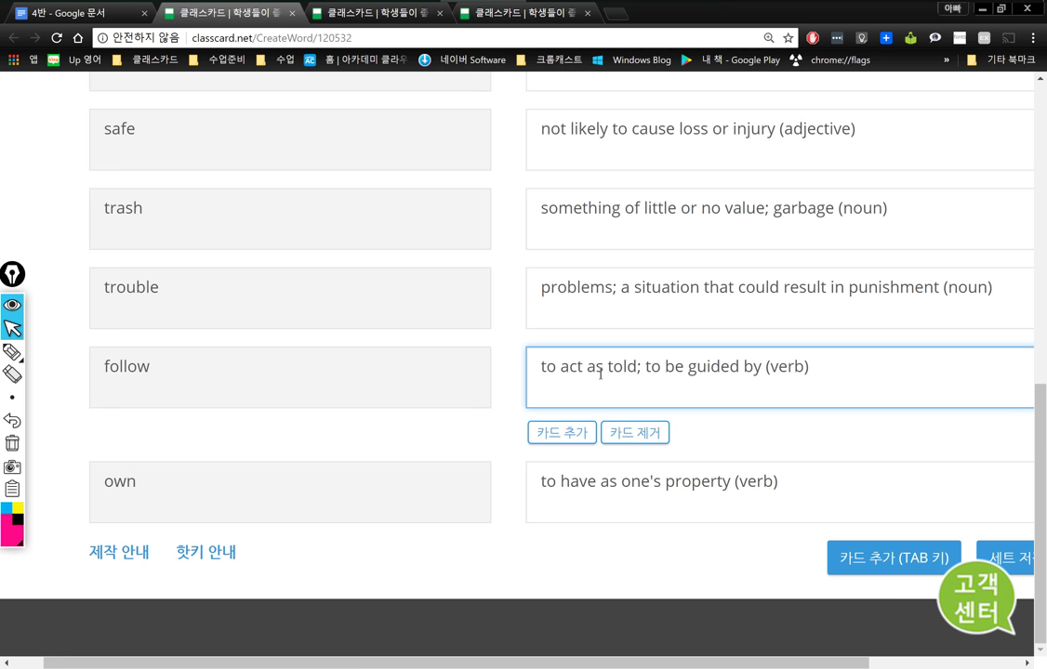
pyautogui.doubleClick(570, 367)
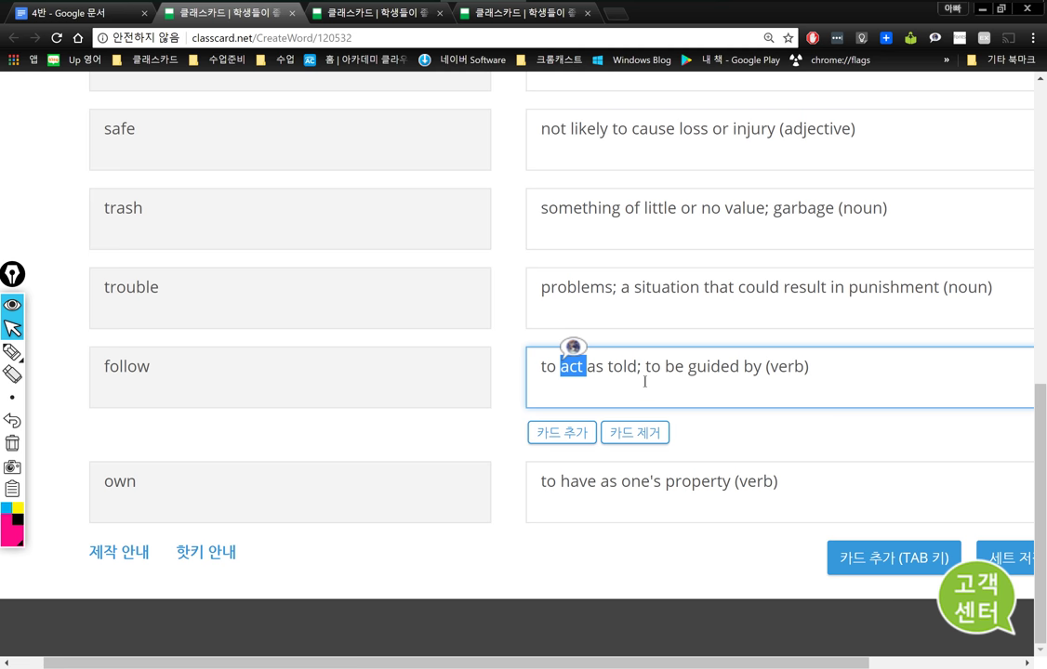
pyautogui.click(605, 367)
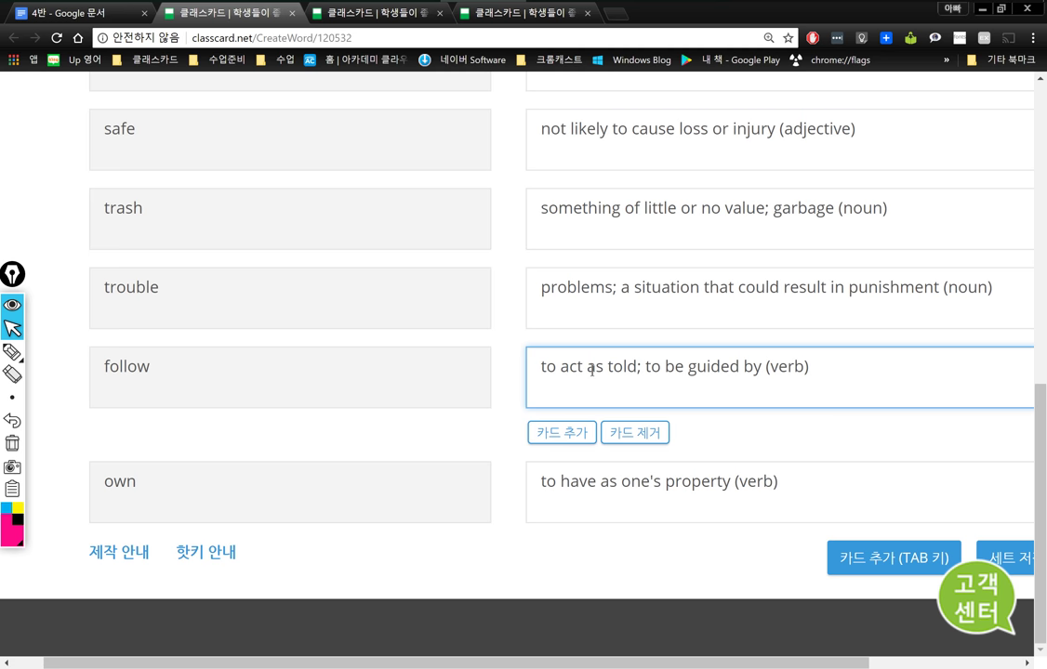
pyautogui.moveTo(588, 368); pyautogui.dragTo(607, 369)
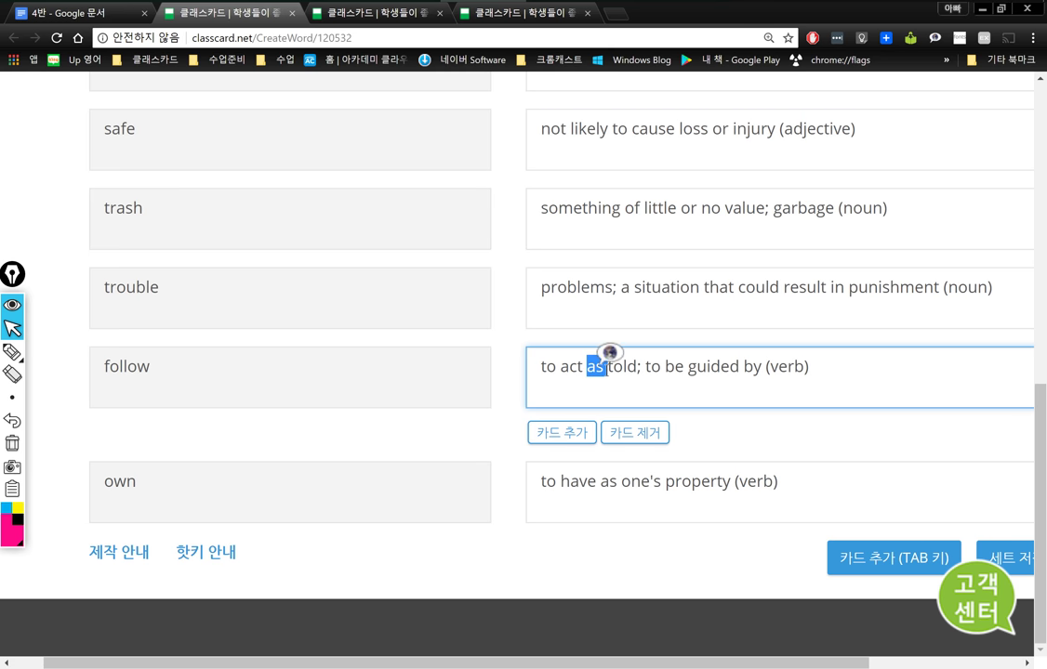
pyautogui.doubleClick(625, 368)
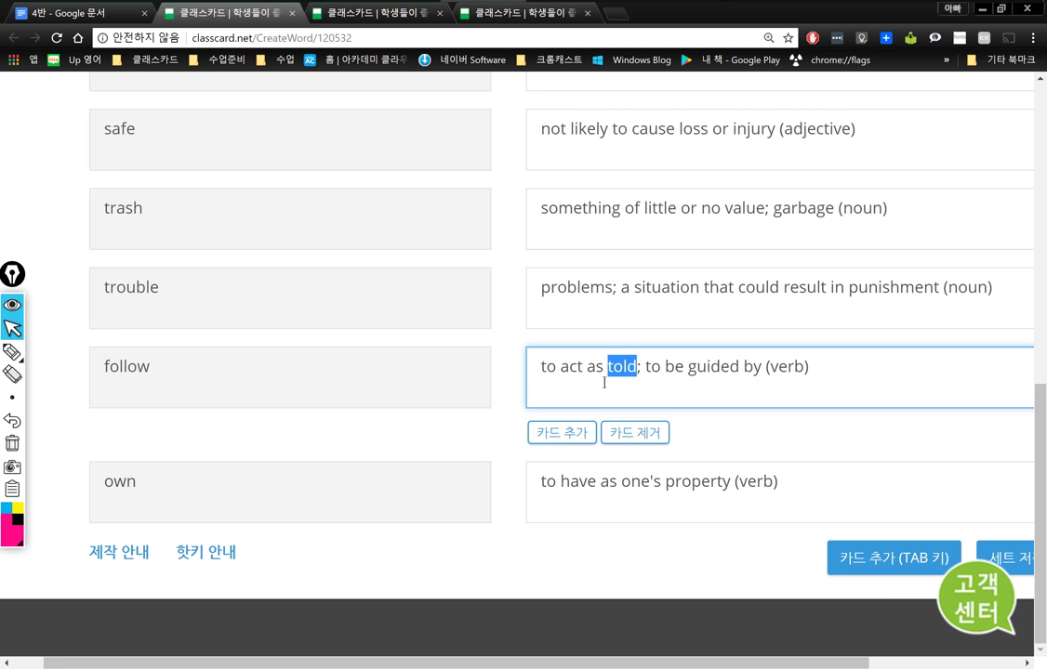
pyautogui.doubleClick(621, 366)
pyautogui.moveTo(588, 368); pyautogui.dragTo(638, 368)
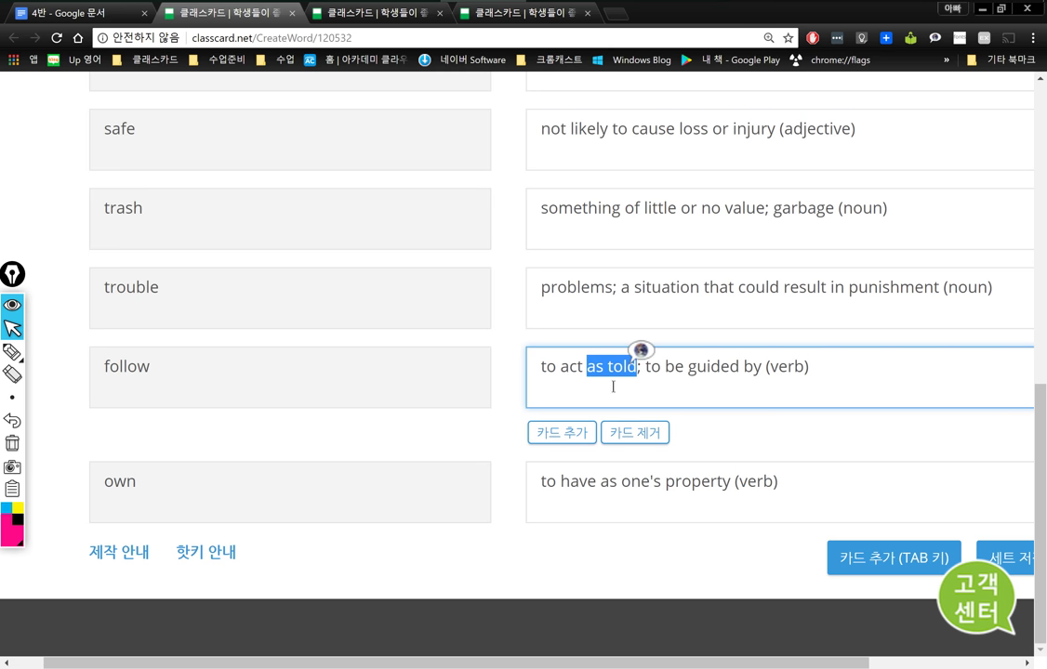
# Step: Translate "act as told" from the "follow" definition into Korean with ImTranslator and close the translator
pyautogui.moveTo(562, 369); pyautogui.dragTo(637, 367)
pyautogui.rightClick(638, 367)
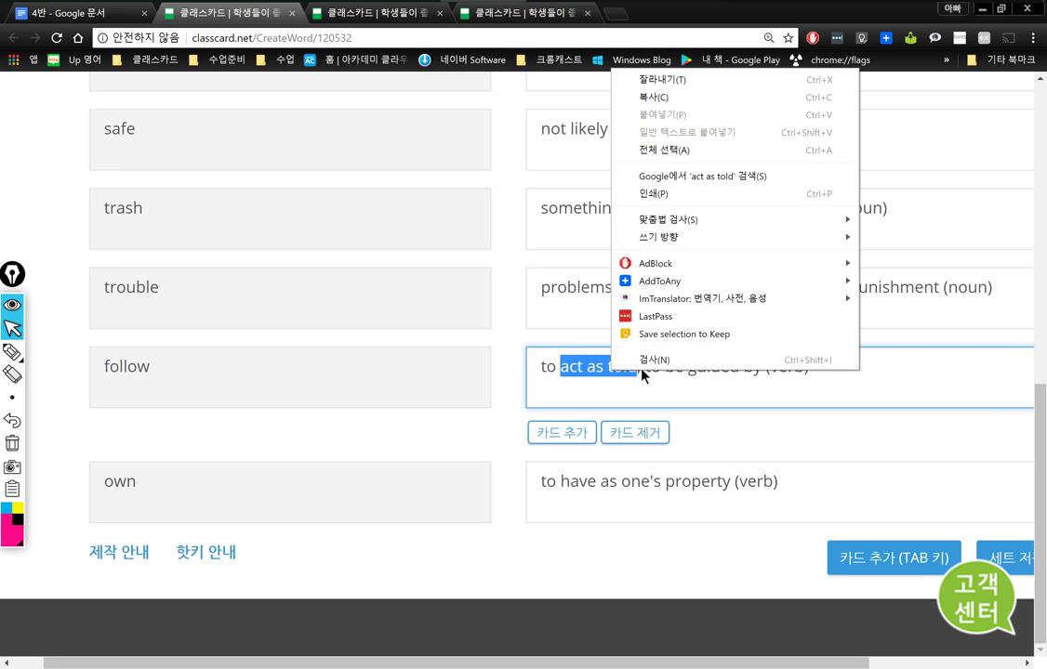
pyautogui.moveTo(735, 303)
pyautogui.click(586, 299)
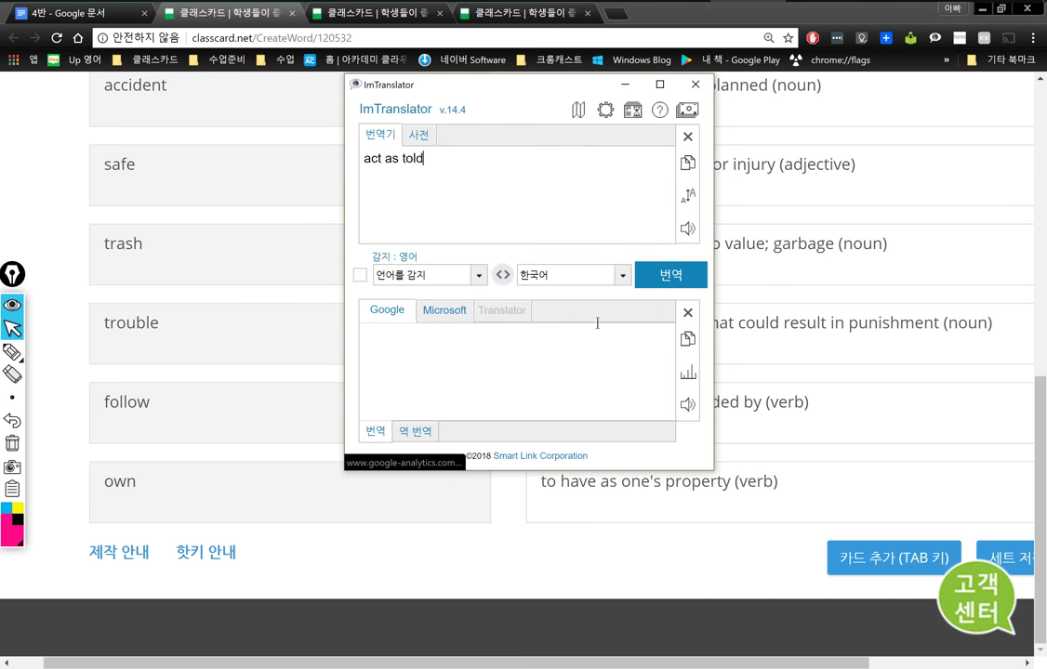
pyautogui.click(663, 279)
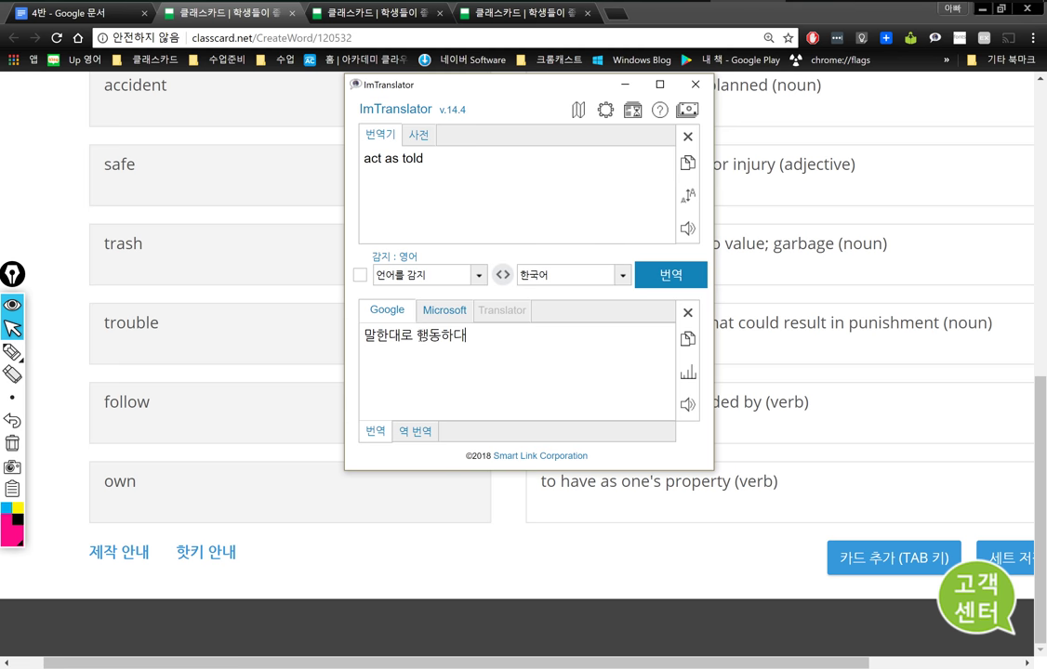
pyautogui.click(695, 83)
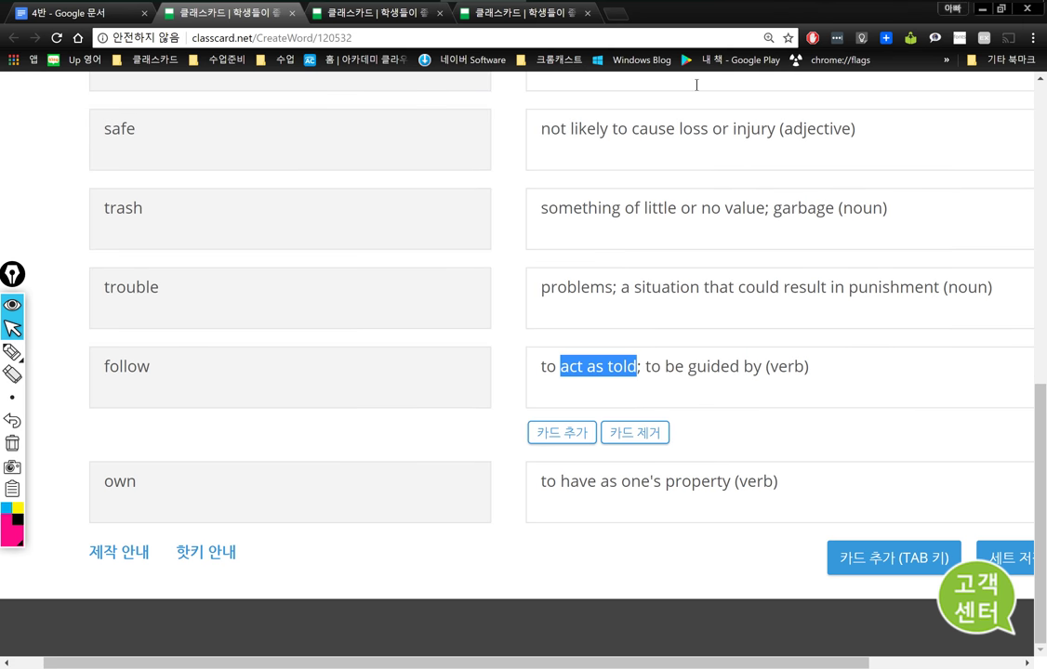
# Step: Go over the second meaning of "follow", highlighting "guided", "be guided", the whole phrase through "by", and "by" alone
pyautogui.click(687, 369)
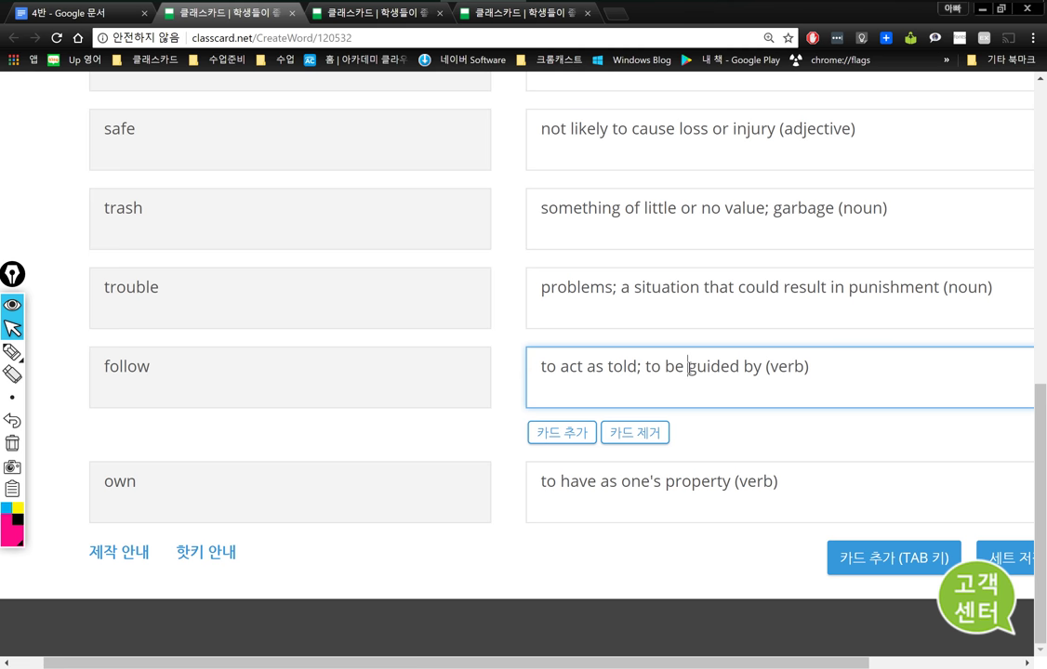
pyautogui.moveTo(688, 368); pyautogui.dragTo(728, 367)
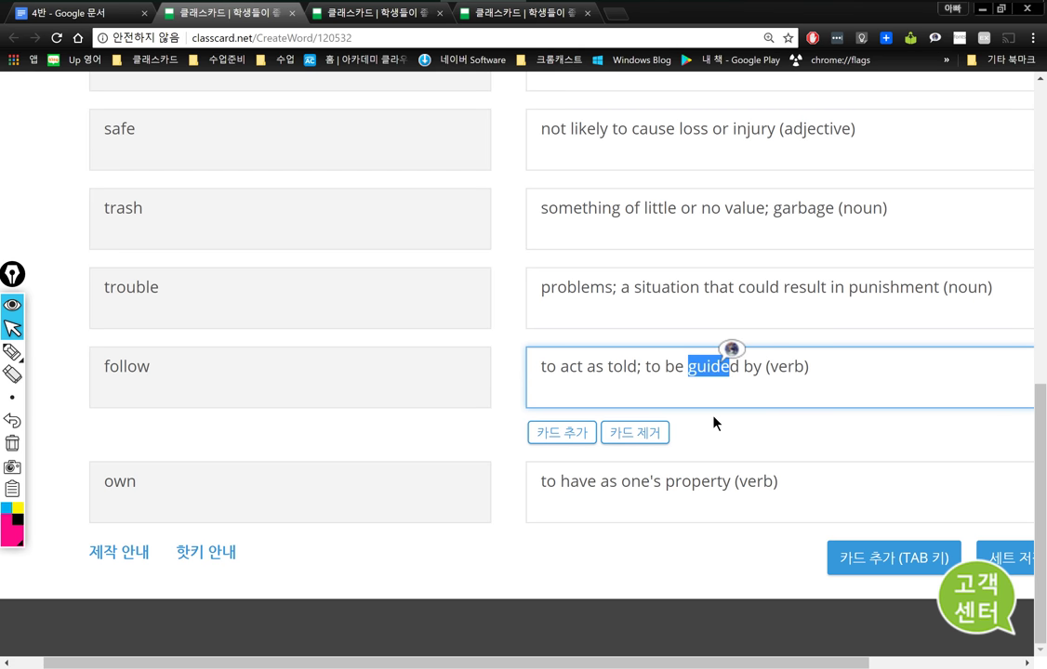
pyautogui.click(709, 367)
pyautogui.doubleClick(716, 367)
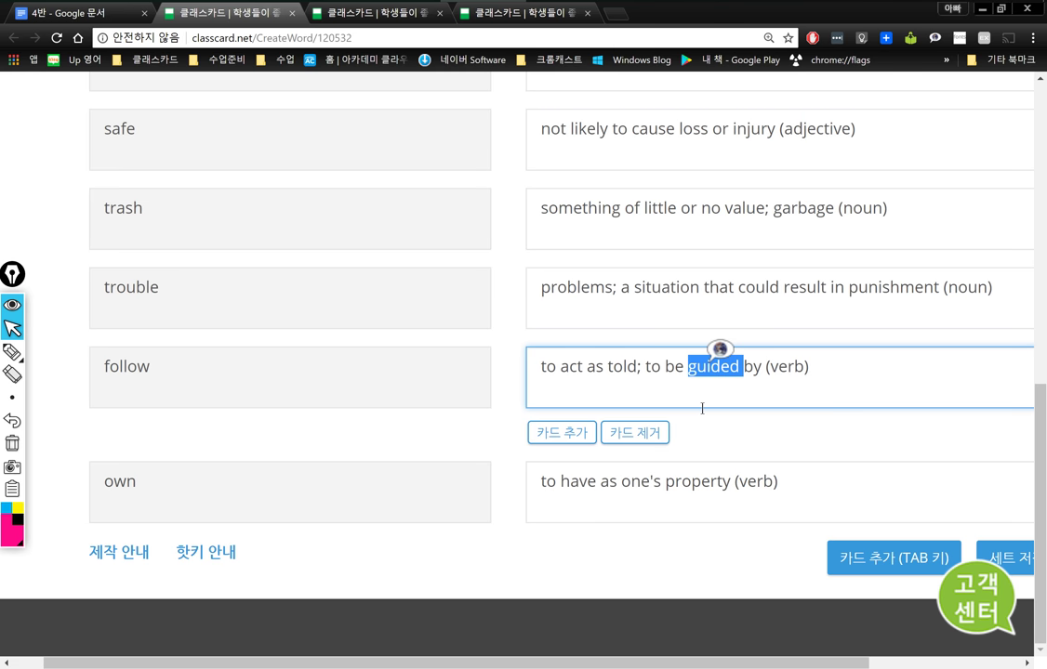
pyautogui.click(700, 374)
pyautogui.moveTo(689, 368); pyautogui.dragTo(741, 368)
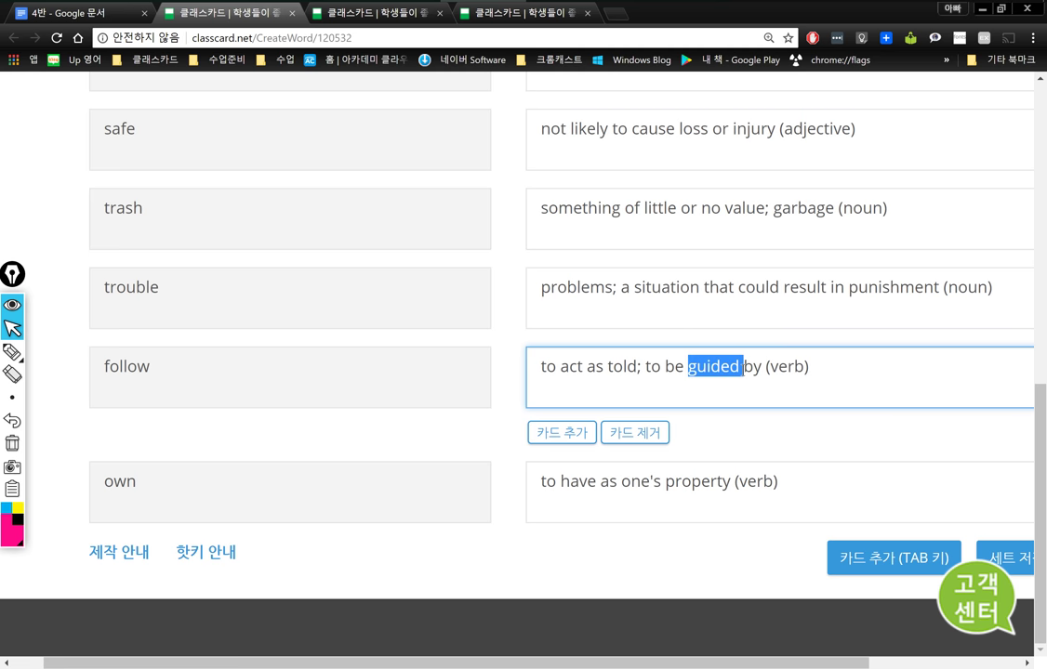
pyautogui.click(697, 372)
pyautogui.moveTo(665, 368); pyautogui.dragTo(739, 368)
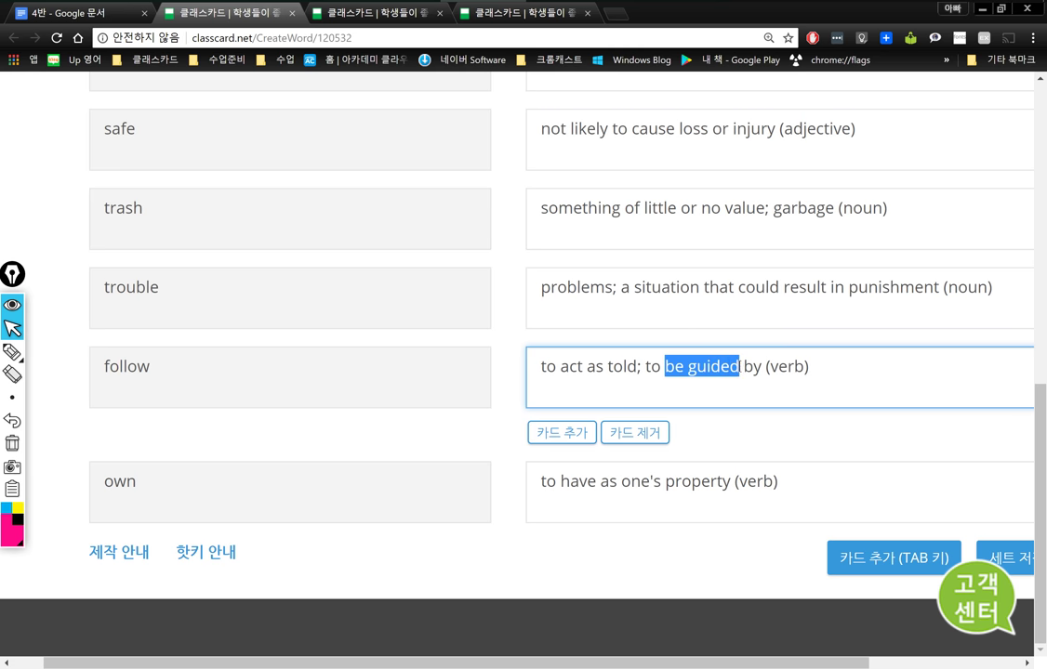
pyautogui.moveTo(650, 368); pyautogui.dragTo(761, 368)
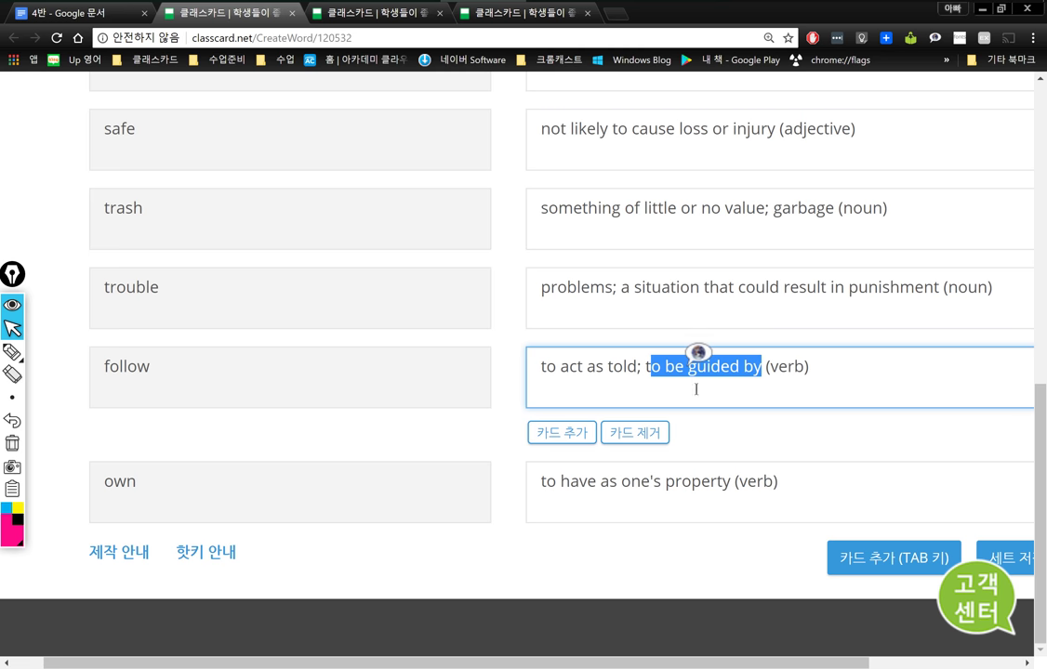
pyautogui.click(754, 372)
pyautogui.doubleClick(754, 372)
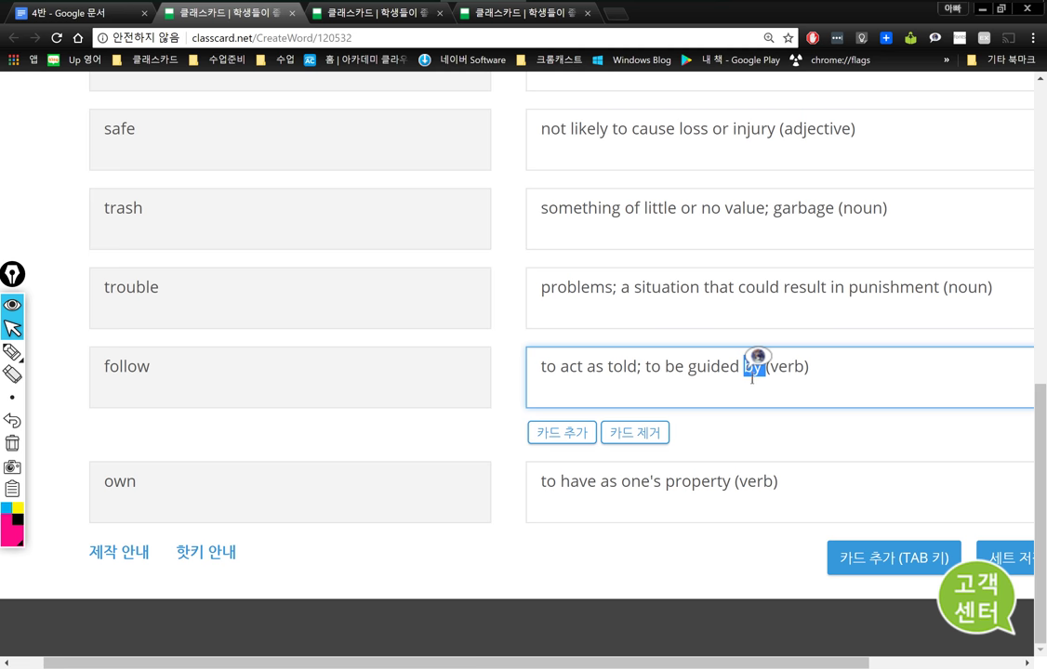
# Step: Compare the term "follow" with its two meanings, highlighting "follow" and "act as told"
pyautogui.doubleClick(117, 369)
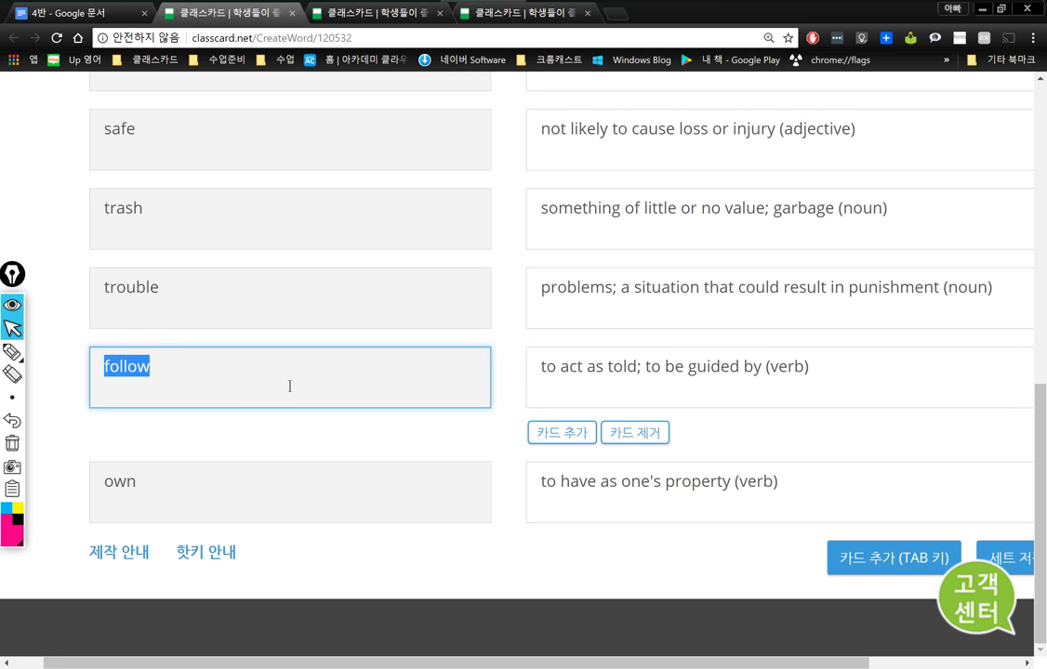
pyautogui.doubleClick(709, 369)
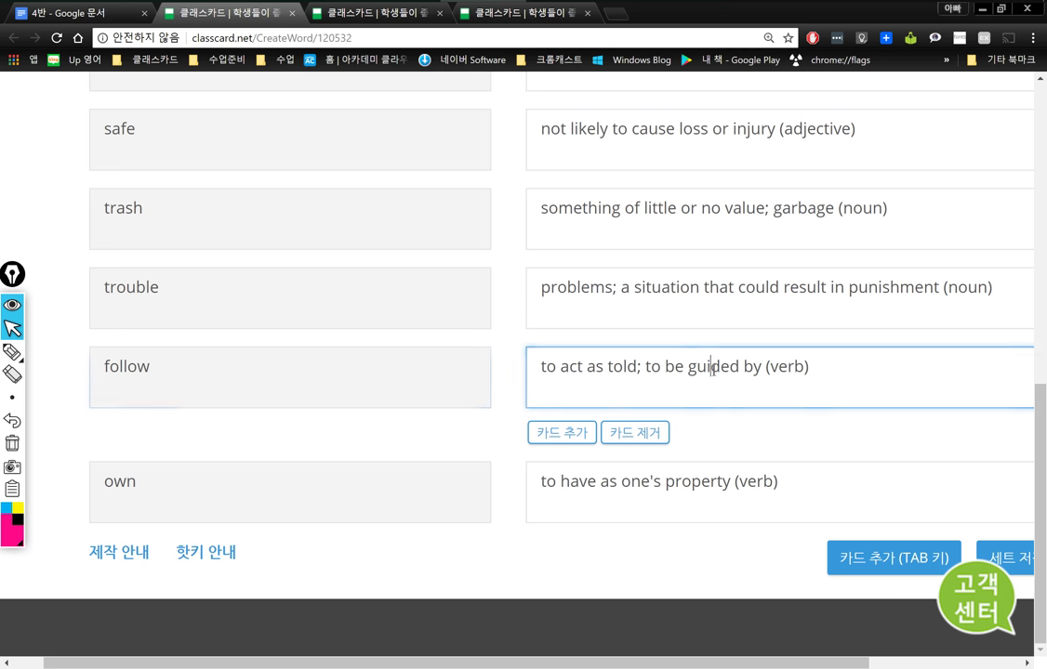
pyautogui.moveTo(562, 368); pyautogui.dragTo(636, 368)
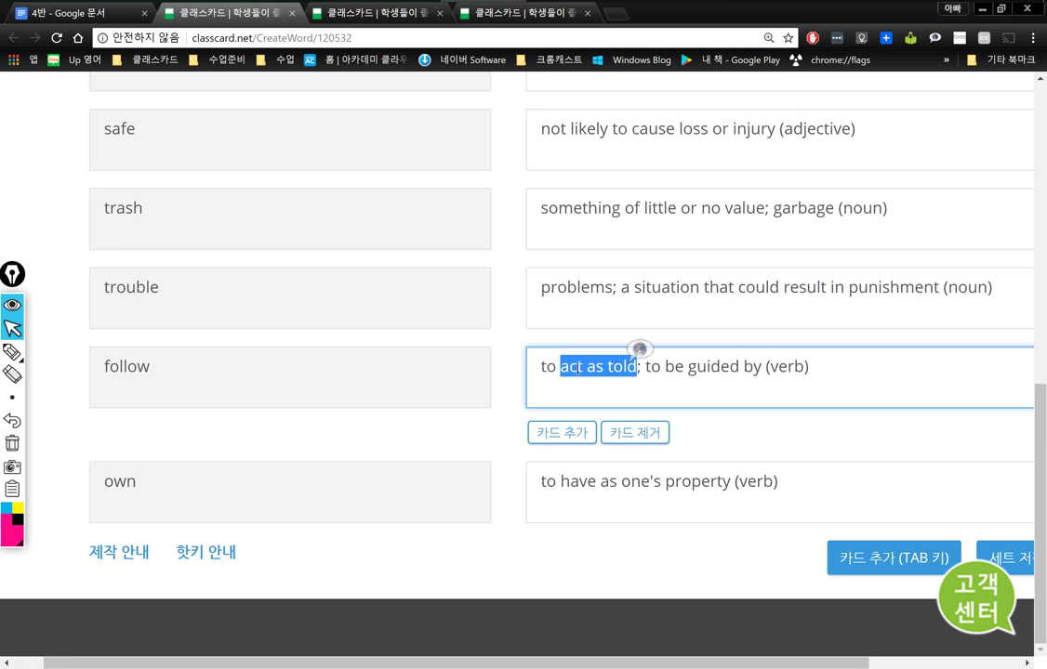
pyautogui.doubleClick(117, 367)
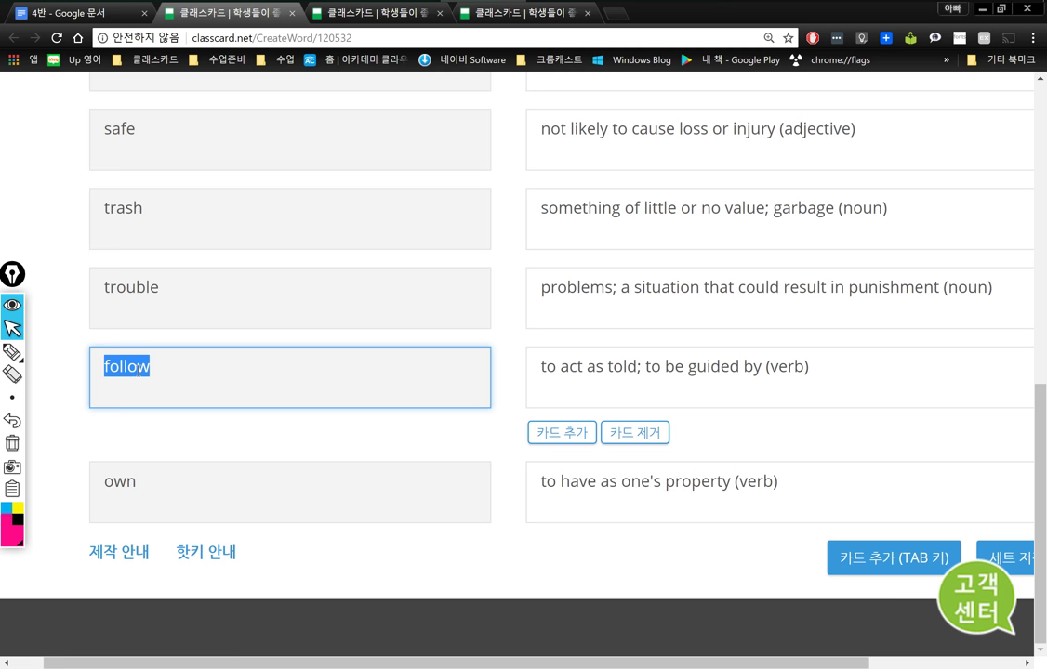
pyautogui.click(704, 368)
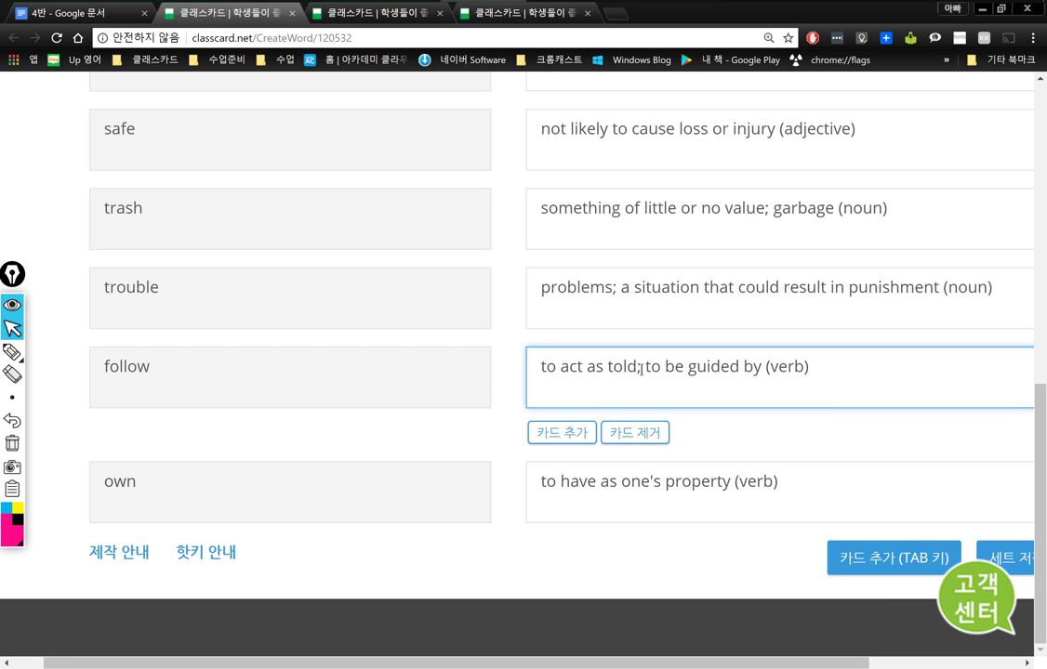
# Step: Go to the "own" card's definition and examine the word "property"
pyautogui.click(666, 481)
pyautogui.click(609, 429)
pyautogui.click(692, 482)
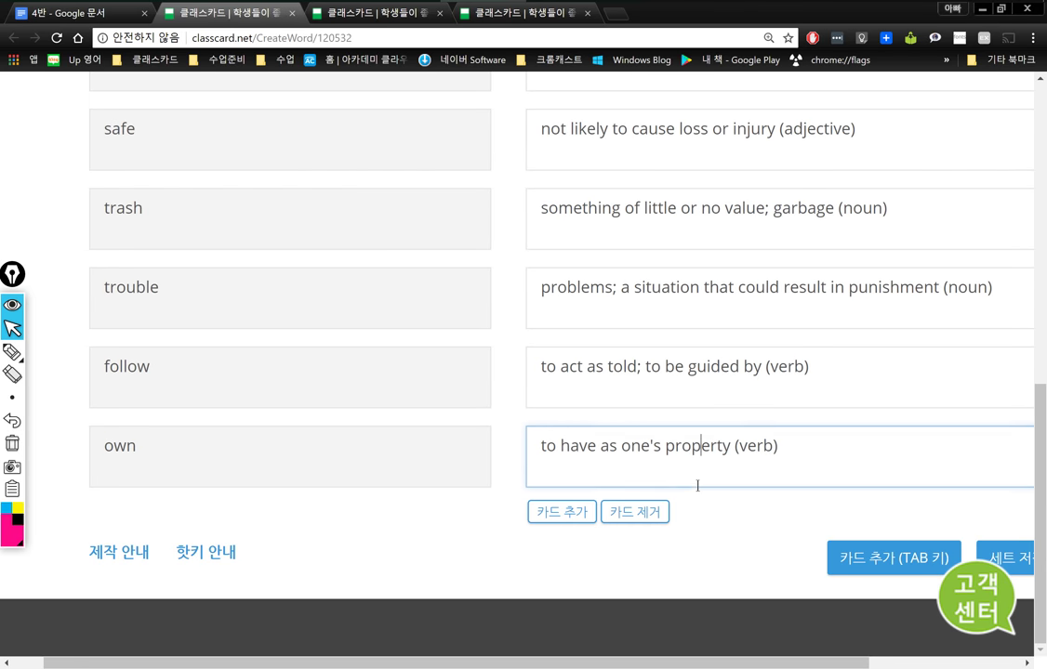
pyautogui.doubleClick(700, 445)
pyautogui.click(706, 470)
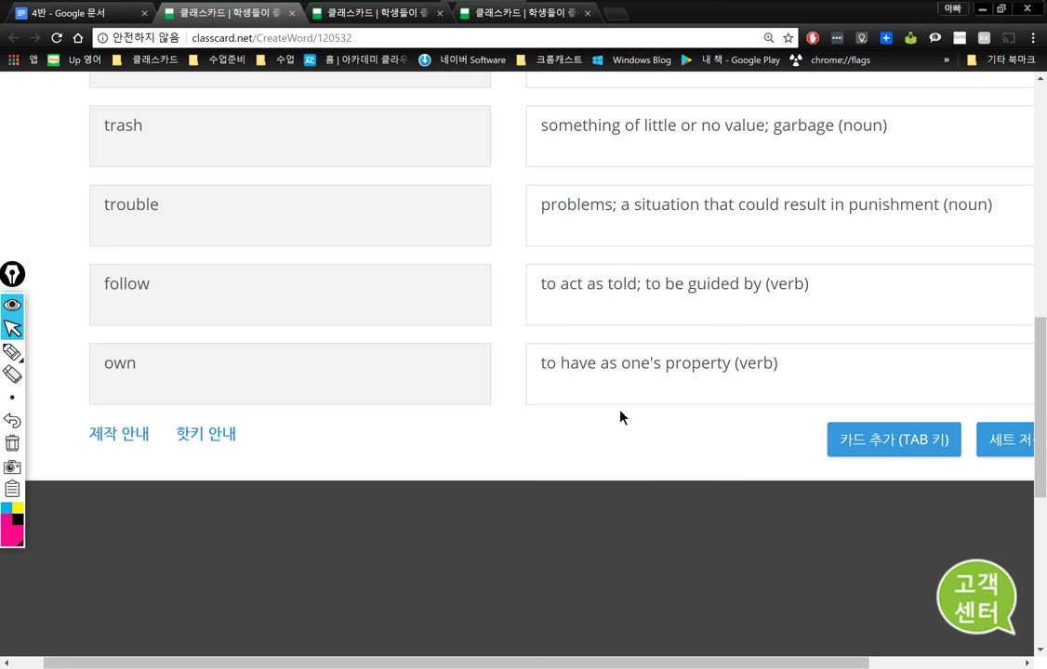
# Step: Go over the "own" card, highlighting "have" and "as one's property" in its definition and the term "own" itself
pyautogui.click(670, 375)
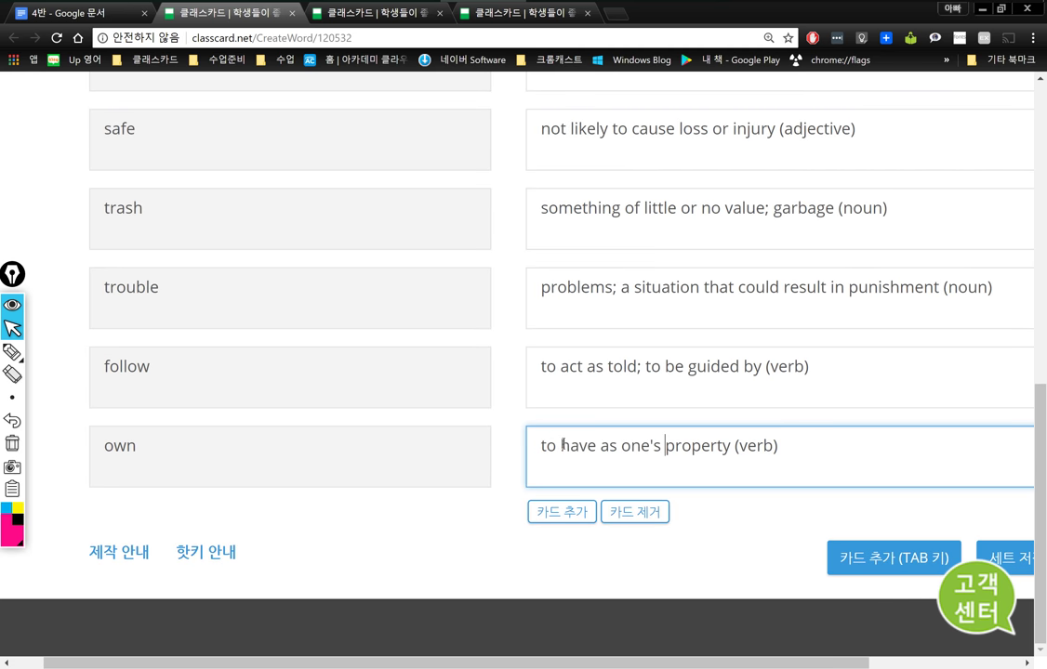
pyautogui.doubleClick(563, 445)
pyautogui.click(600, 445)
pyautogui.moveTo(600, 445); pyautogui.dragTo(730, 446)
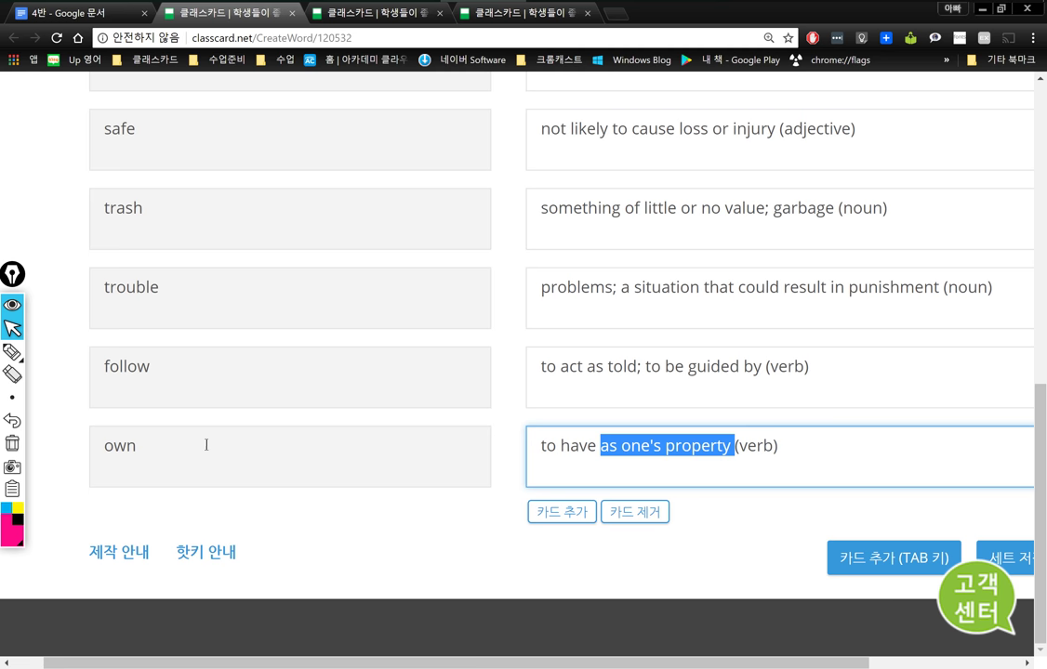
pyautogui.doubleClick(106, 446)
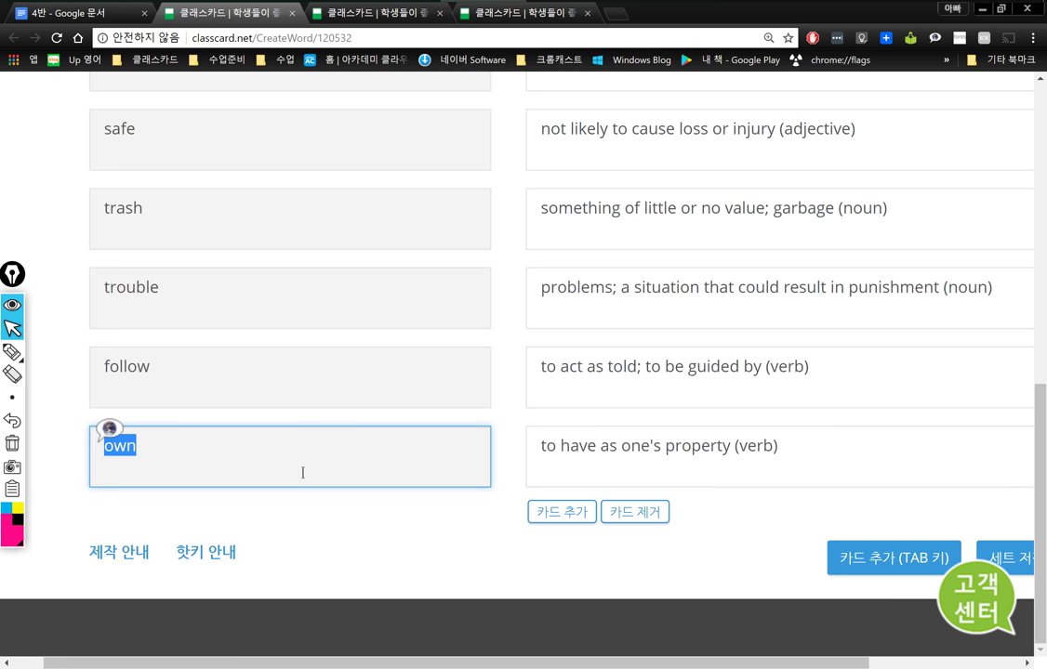
# Step: Reset the page zoom to 100%, save the 영영풀이 - Laws for Kids (Level G) set and finish set creation
pyautogui.scroll(6, 516, 515)
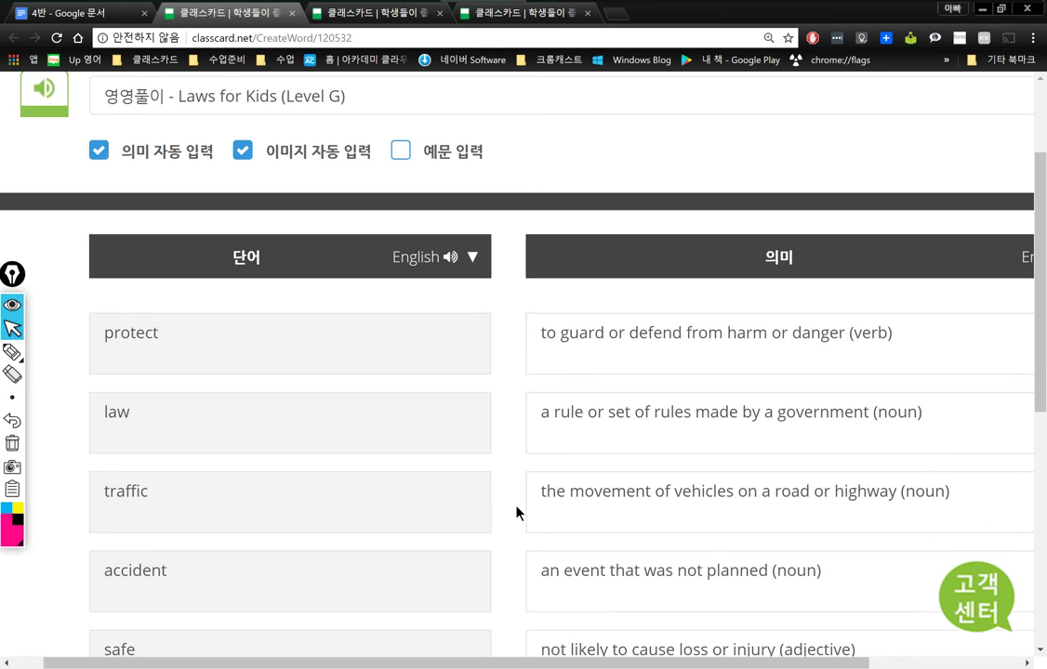
pyautogui.hotkey('ctrl', '0')
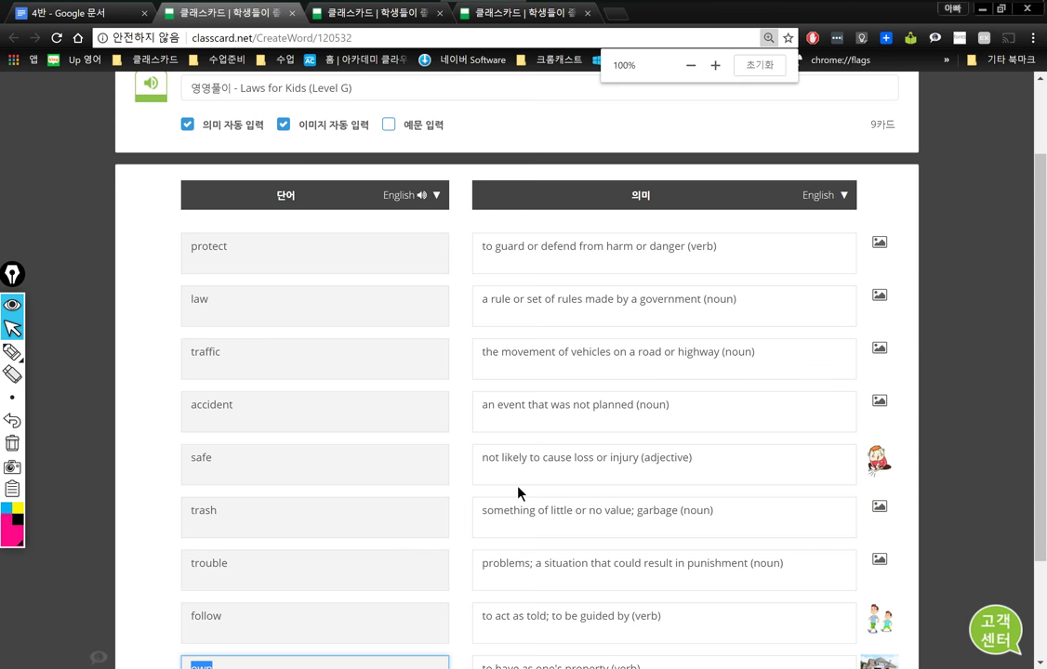
pyautogui.scroll(1, 962, 311)
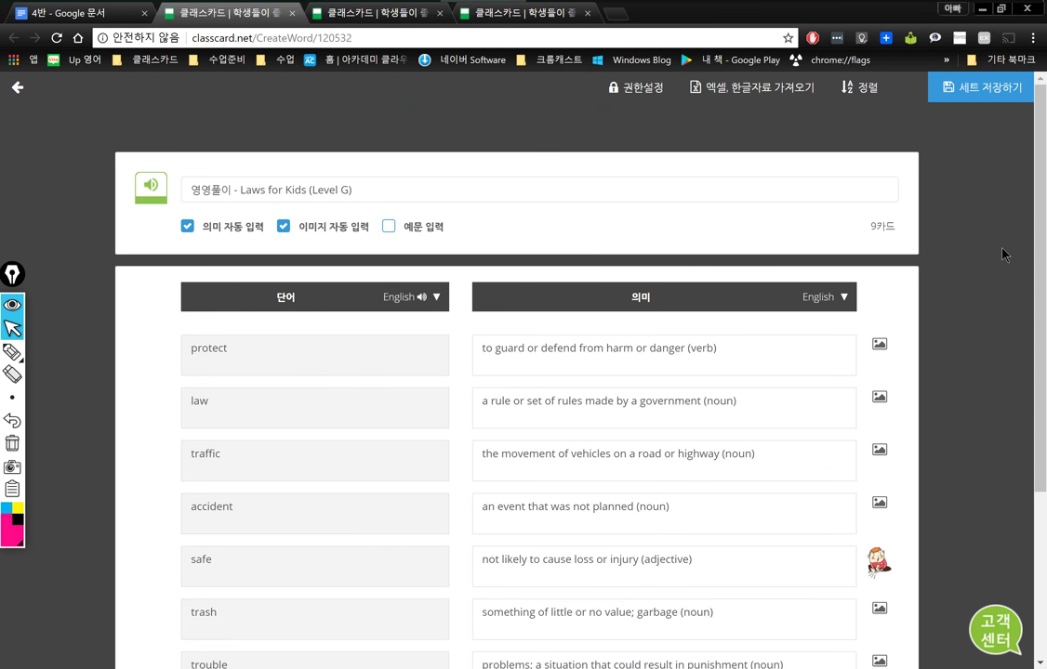
pyautogui.click(993, 93)
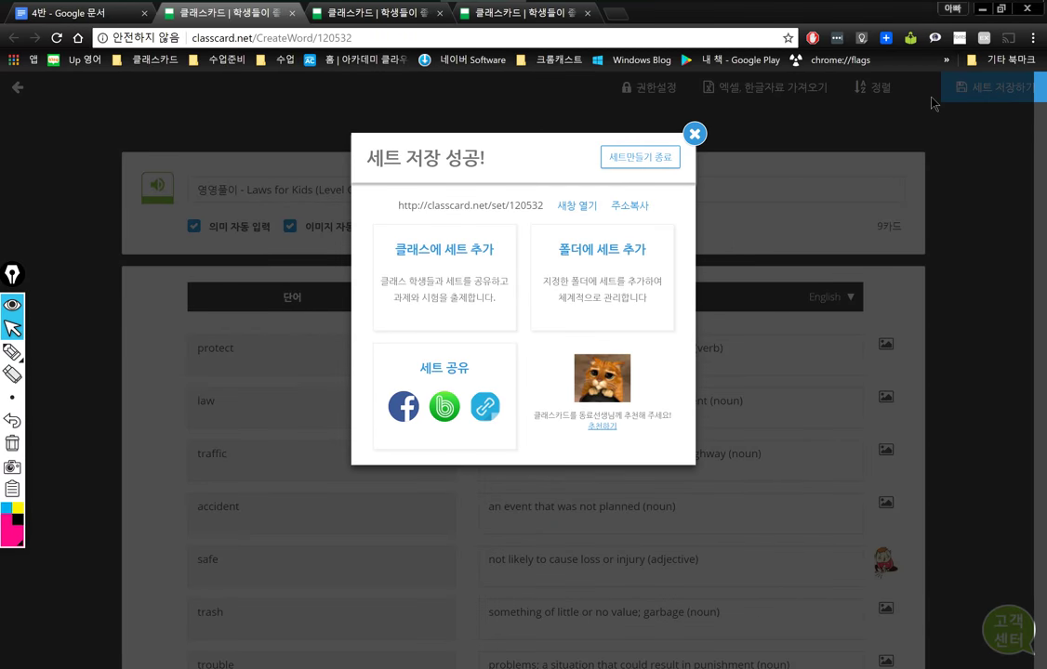
pyautogui.click(641, 158)
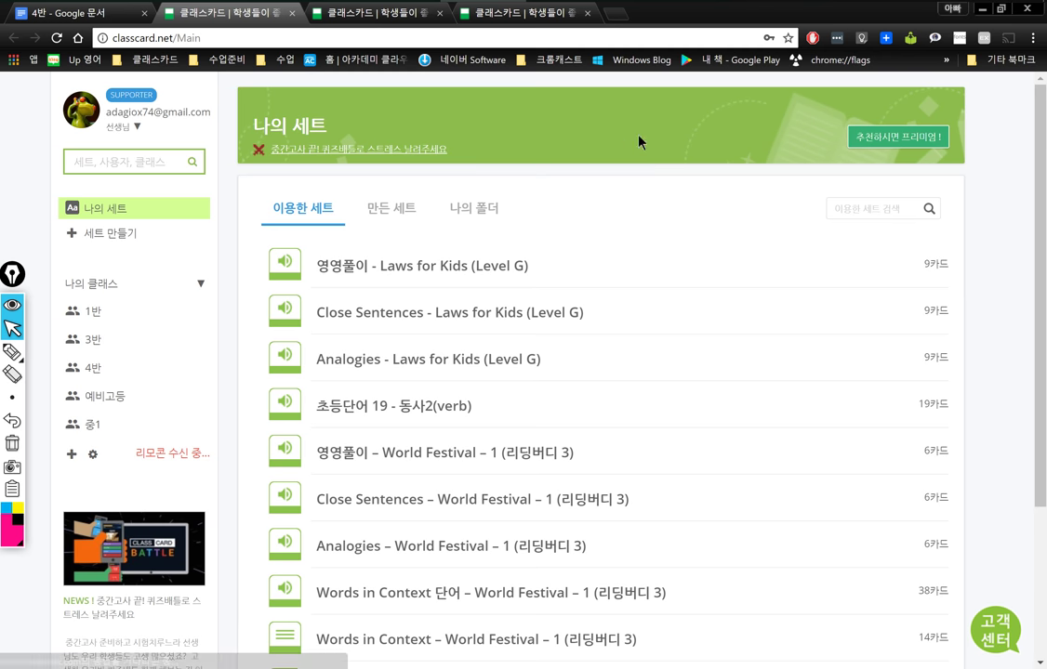
# Step: Switch to the LAWS FOR KIDS (Level G) lesson page in OneNote and stop the oCam screen recording
pyautogui.moveTo(609, 2)
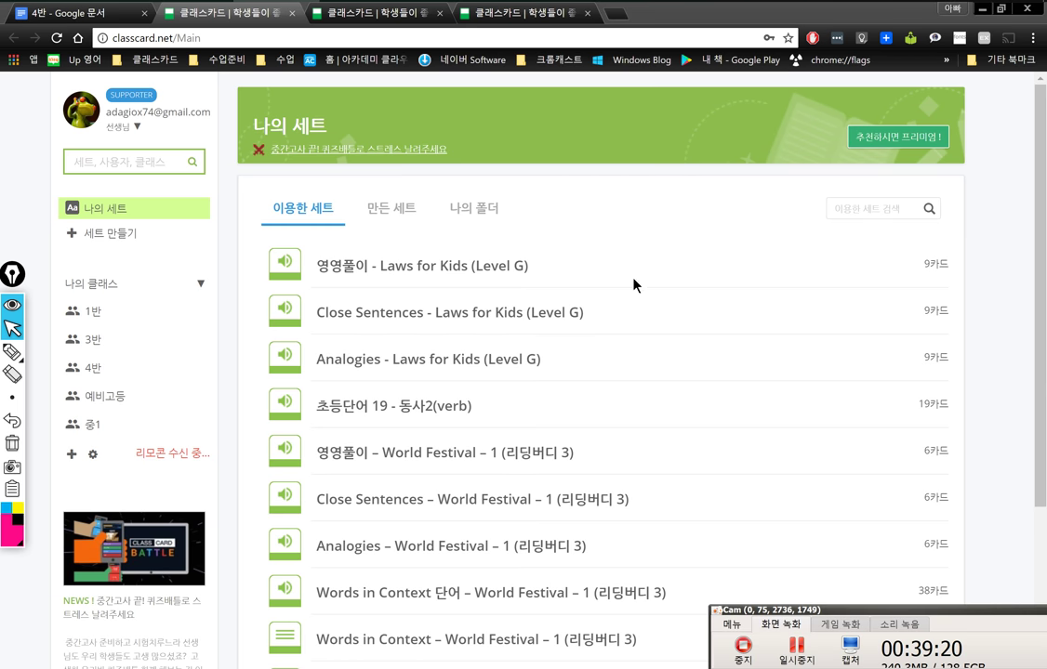
pyautogui.moveTo(811, 563)
pyautogui.hotkey('alt', 'Tab')
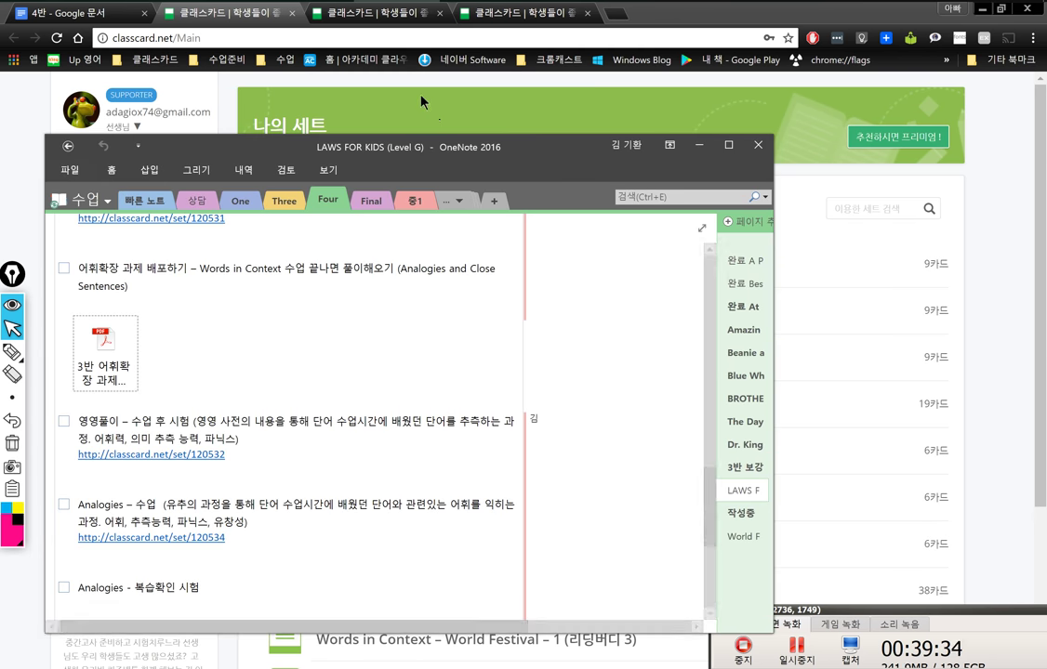
pyautogui.click(744, 651)
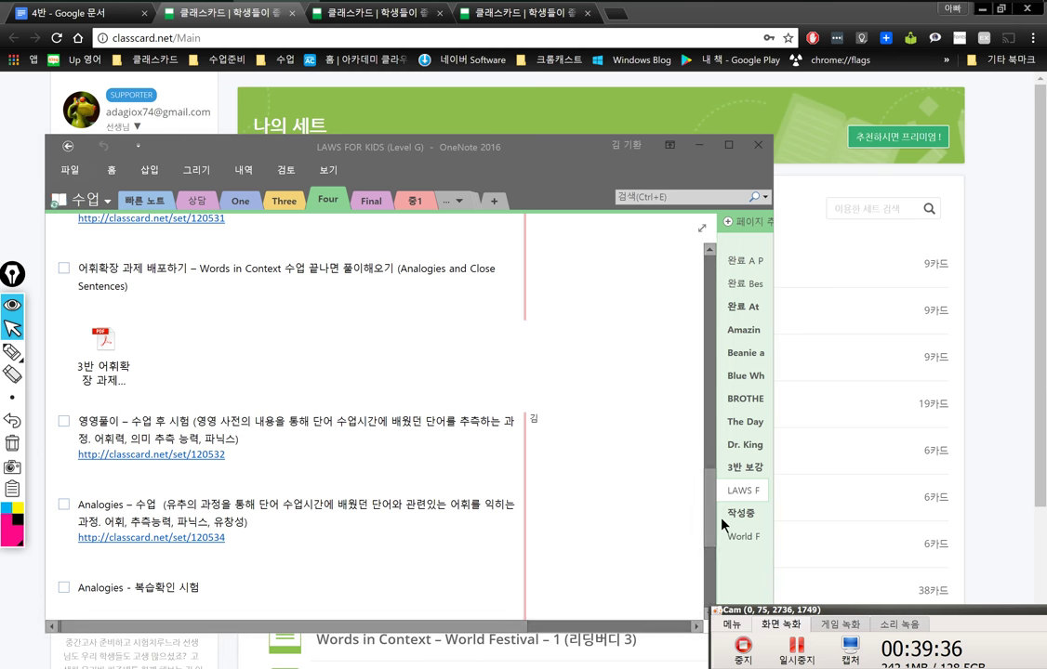